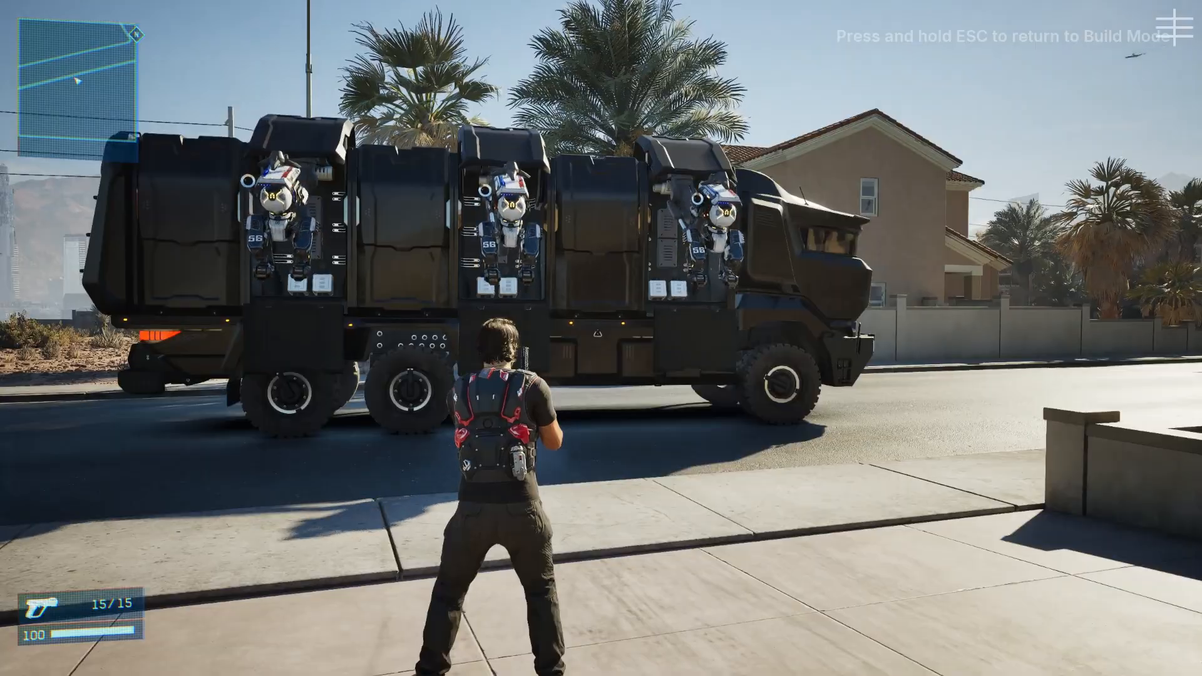
Leave the play test and return to Build Mode.
key(s)
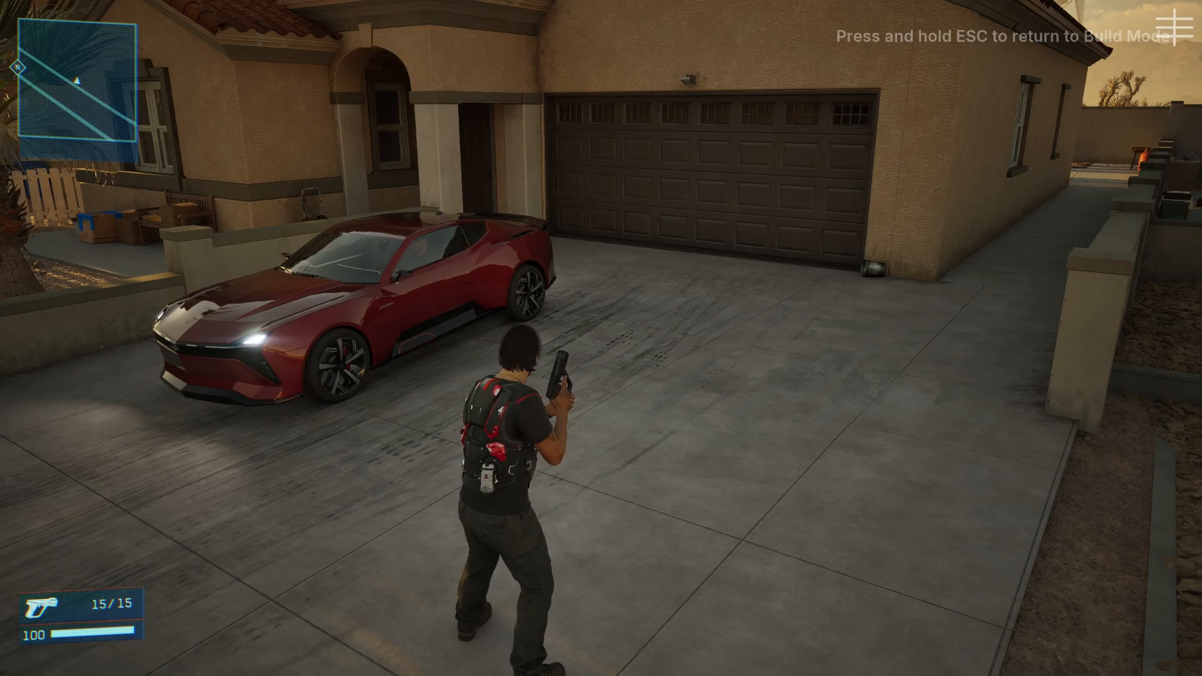
key(Escape)
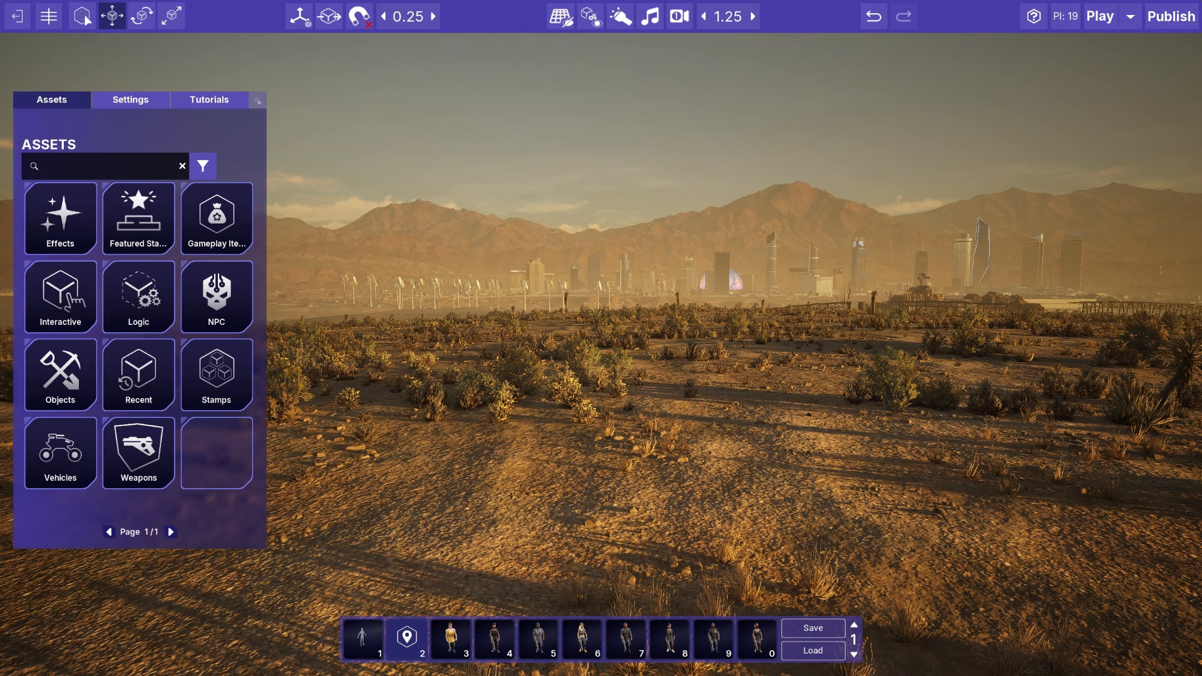
Place an AA Coupe Sports ground vehicle on the open desert ground.
right_drag(861, 306, 657, 598)
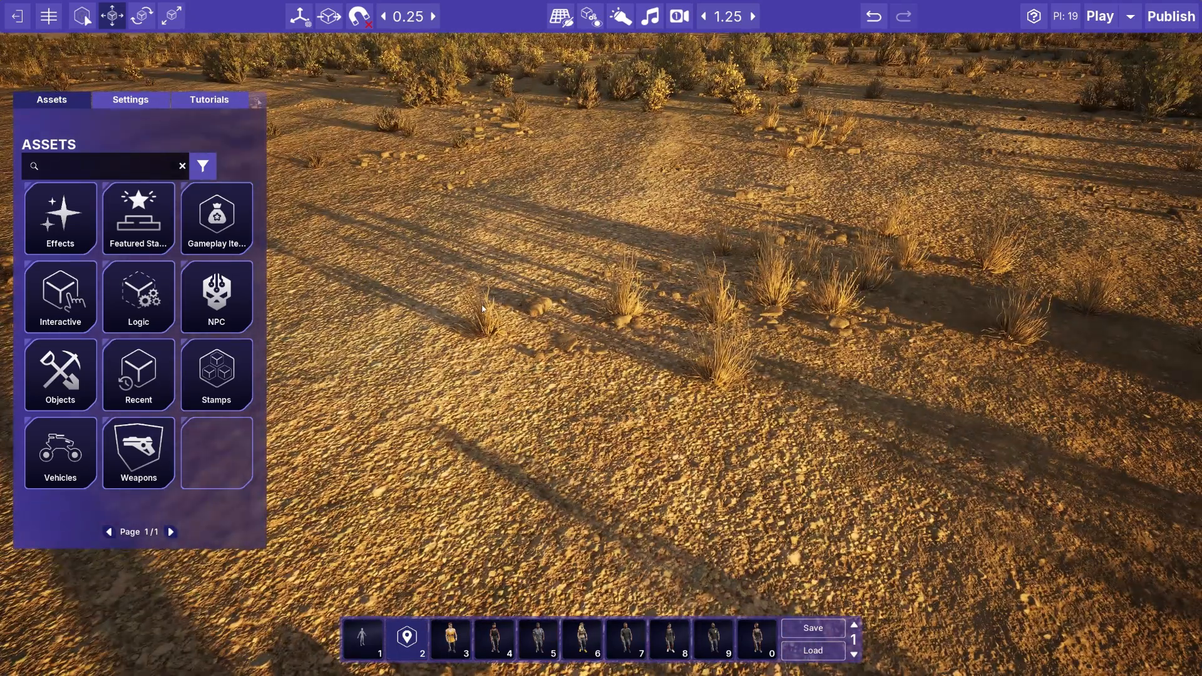
click(59, 451)
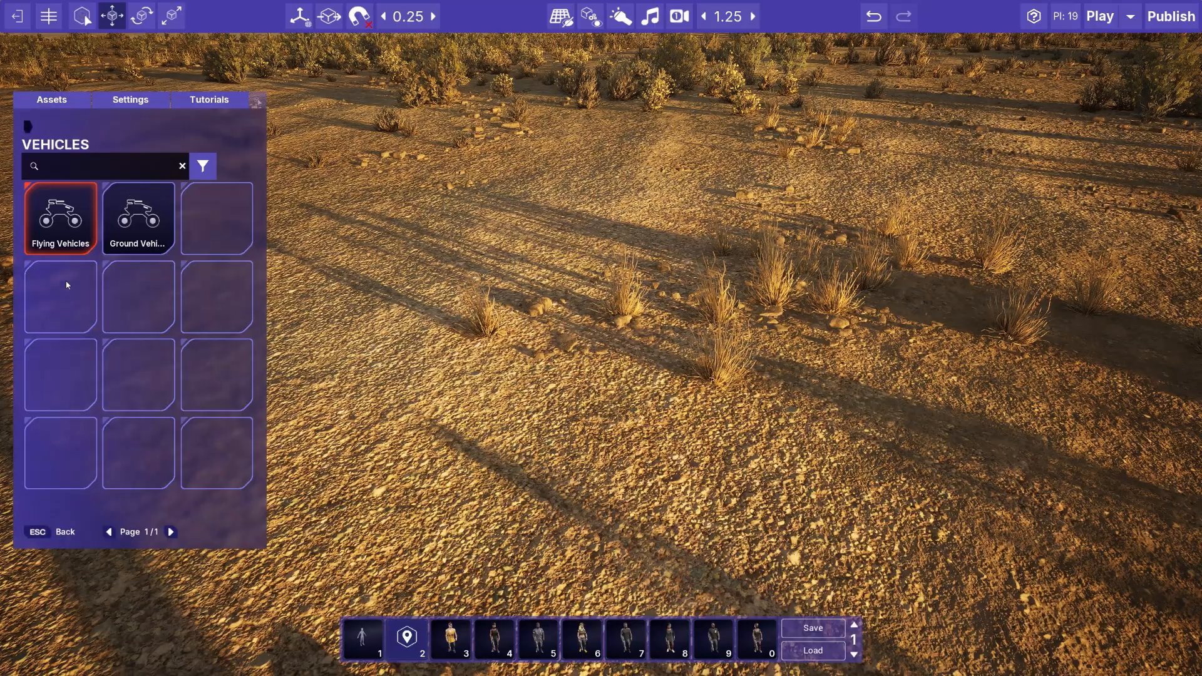
click(136, 221)
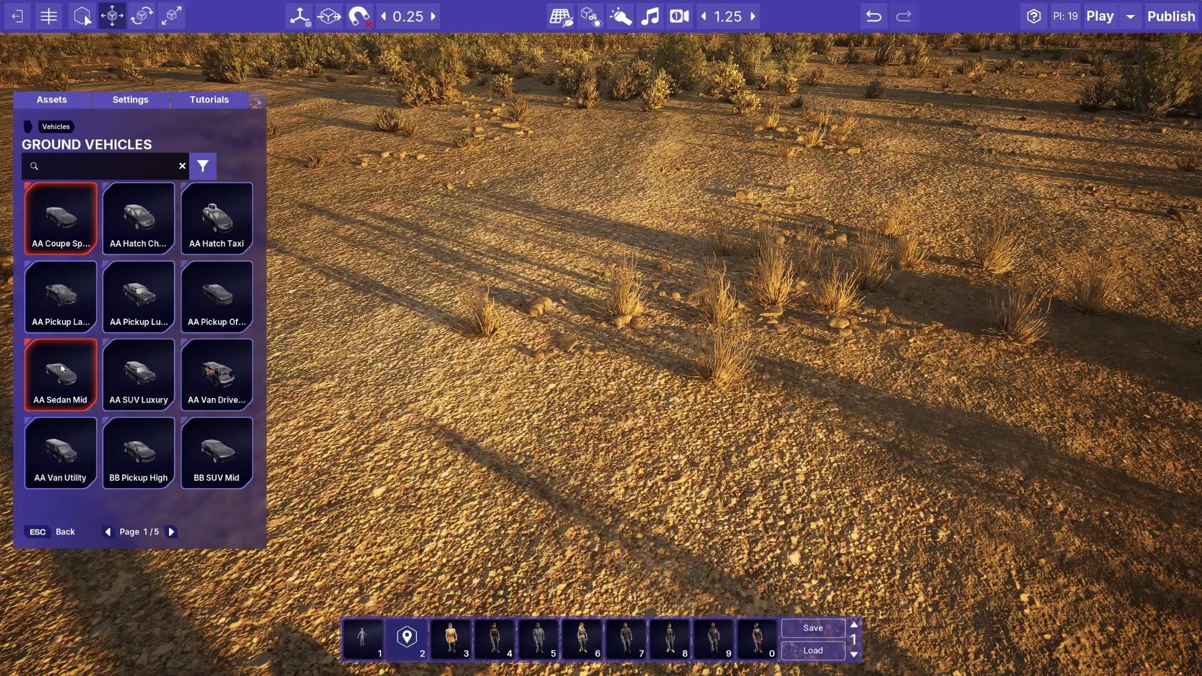
click(65, 218)
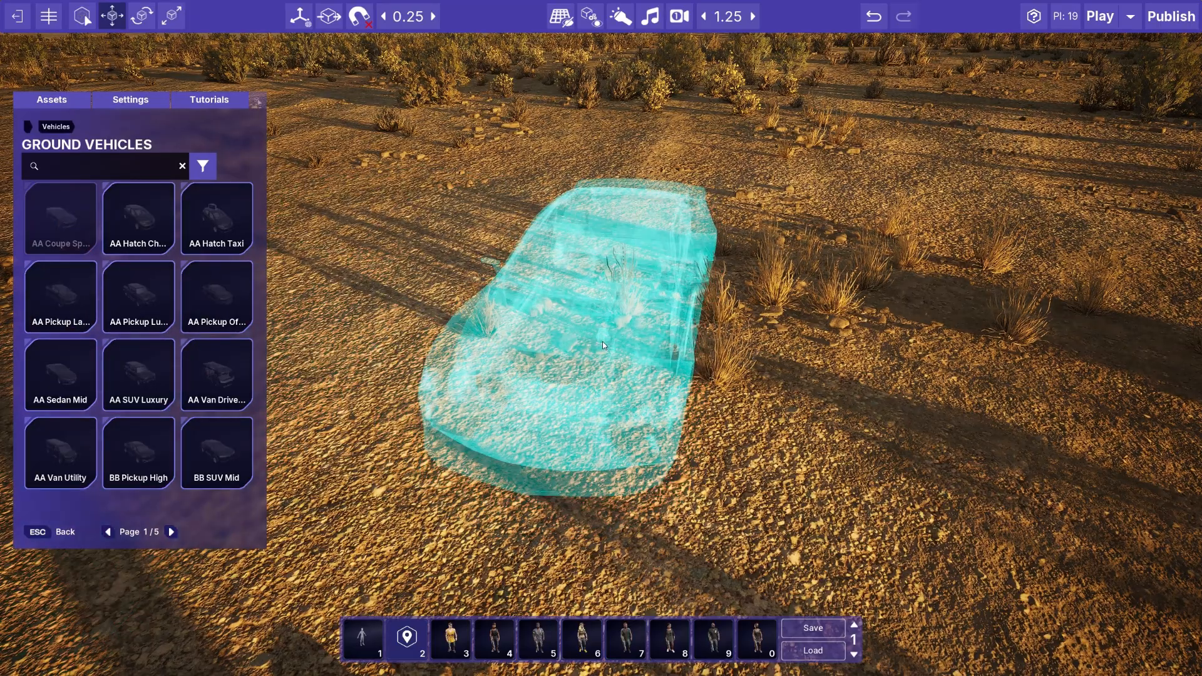
click(604, 344)
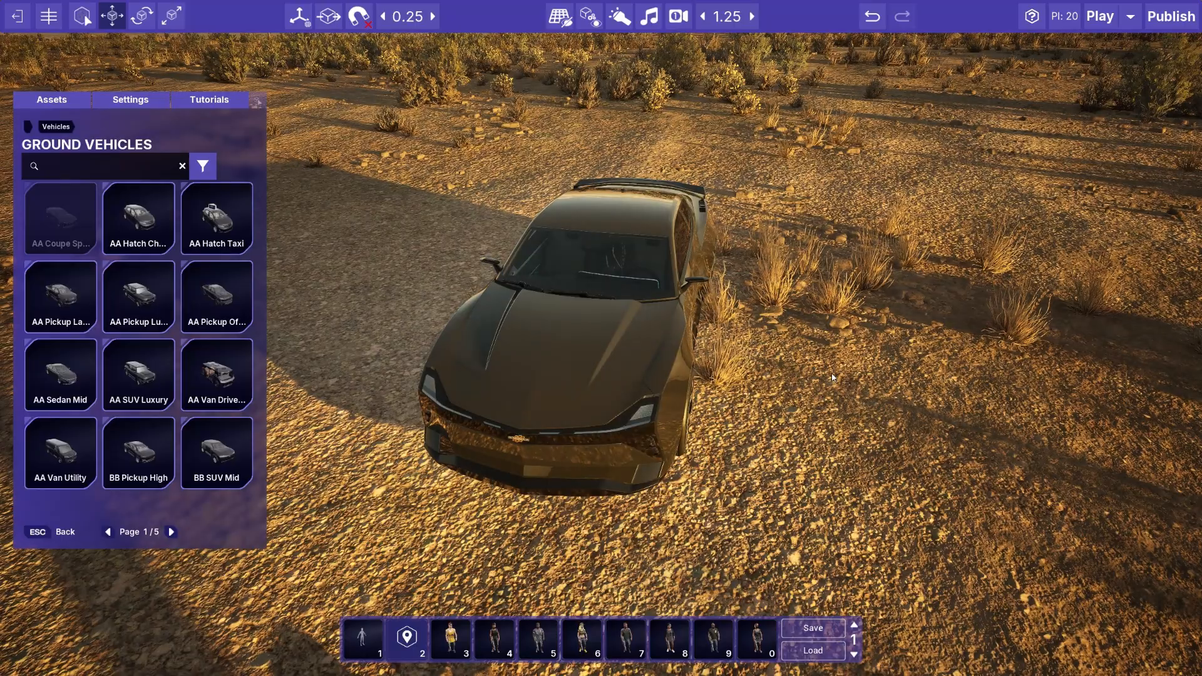
Set the coupe's Paint Colour Override to Red Metallic and deselect the car.
click(635, 332)
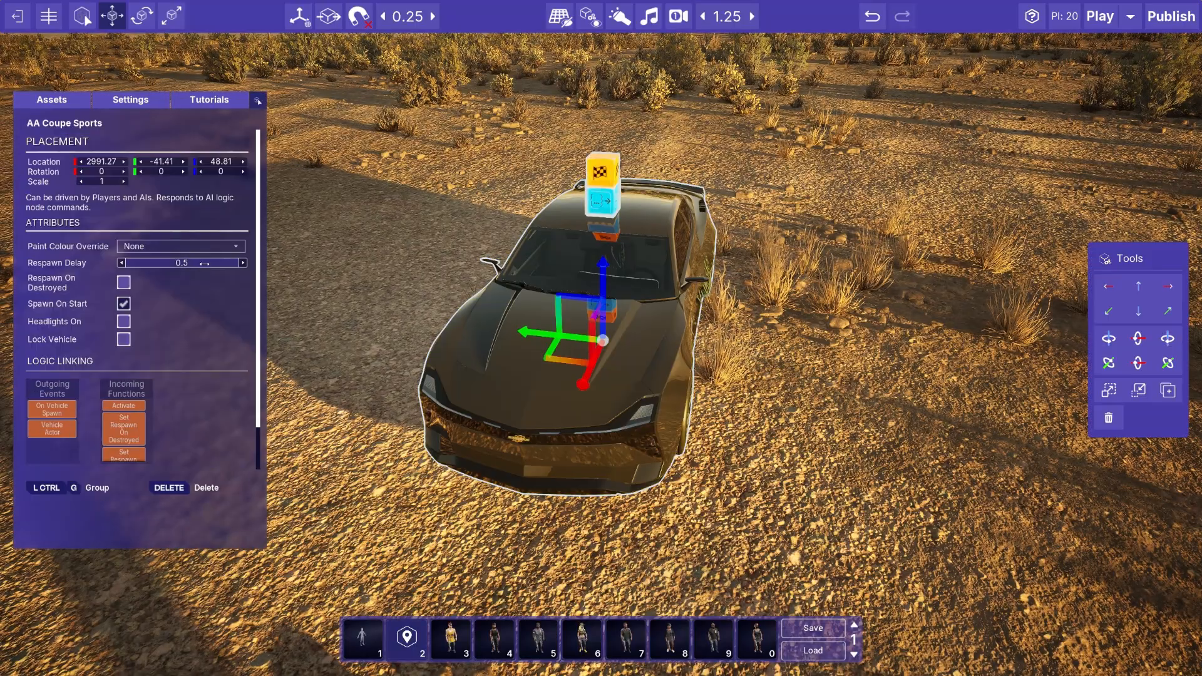
click(236, 248)
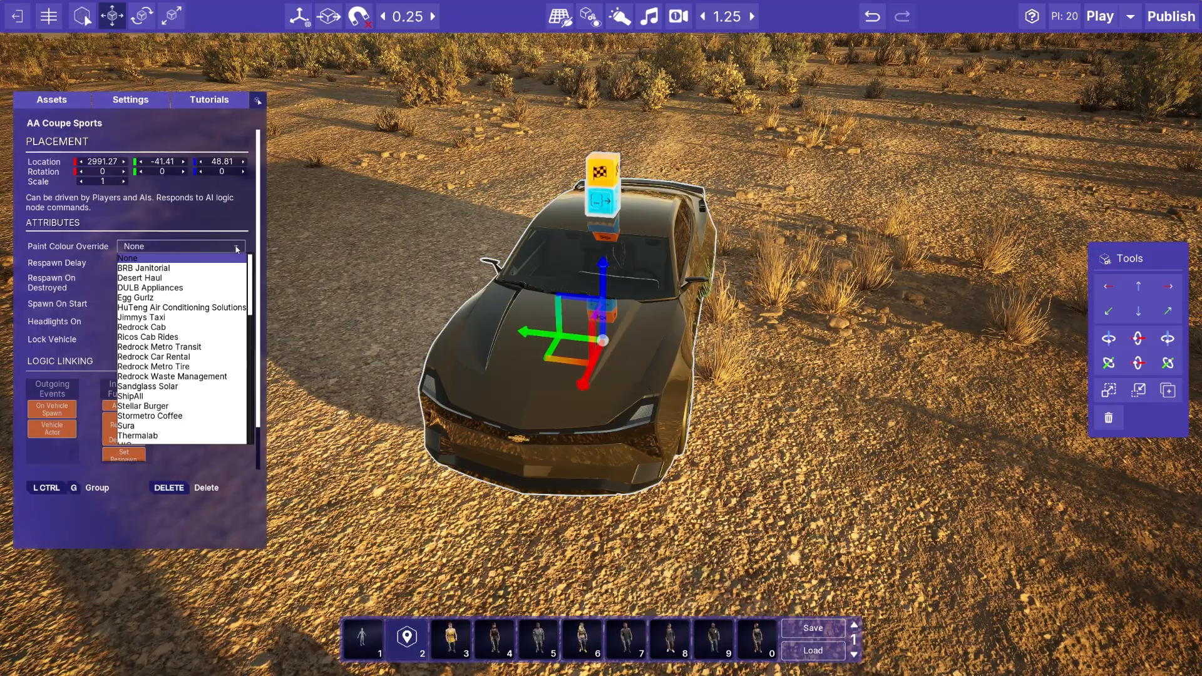
drag(250, 268, 252, 324)
scroll(235, 334, down, 10)
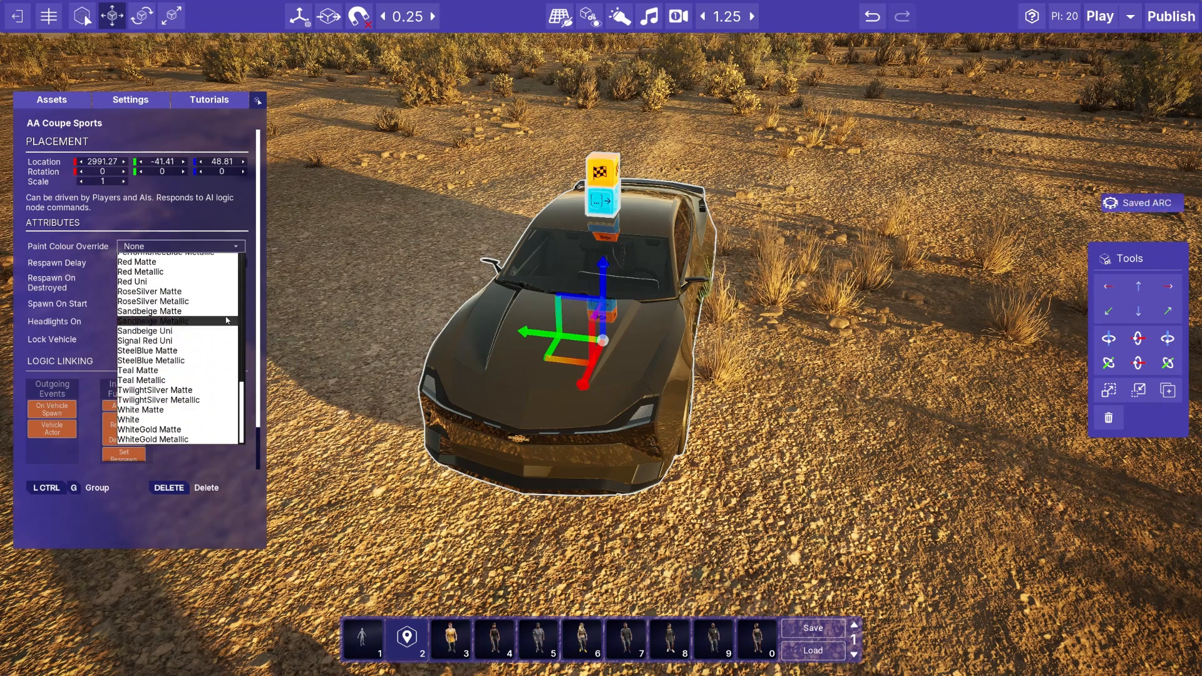
click(190, 272)
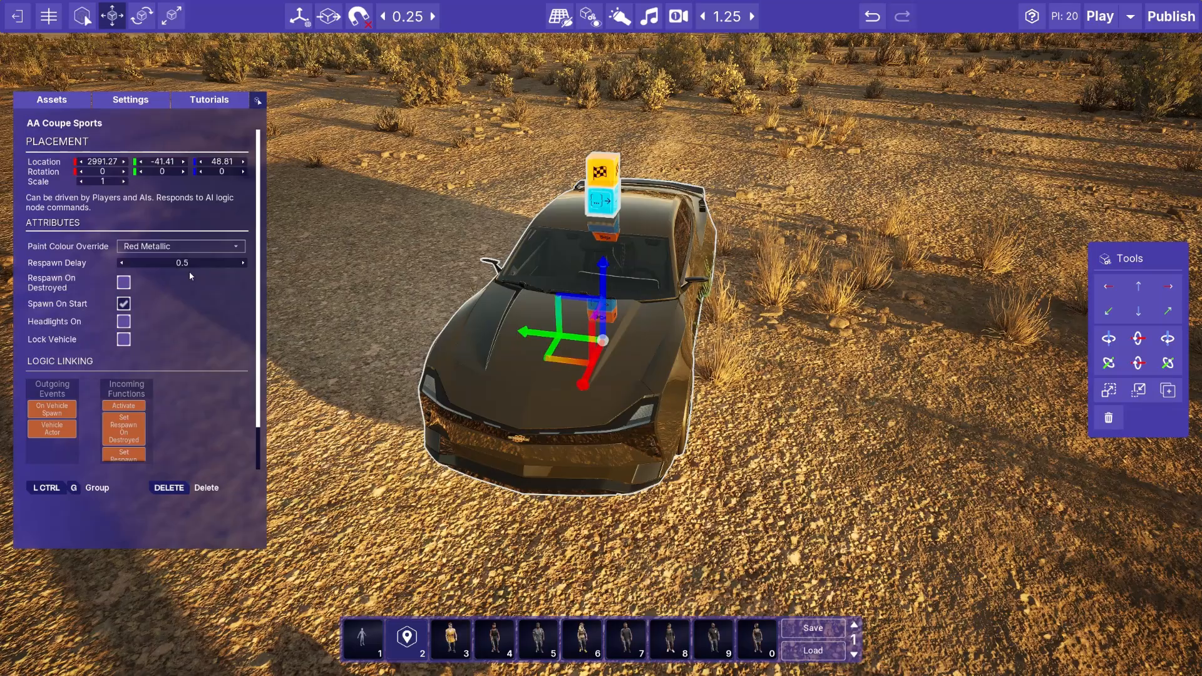
click(812, 358)
Place an Army Female 01 NPC on the ground beside the coupe.
right_drag(816, 356, 874, 410)
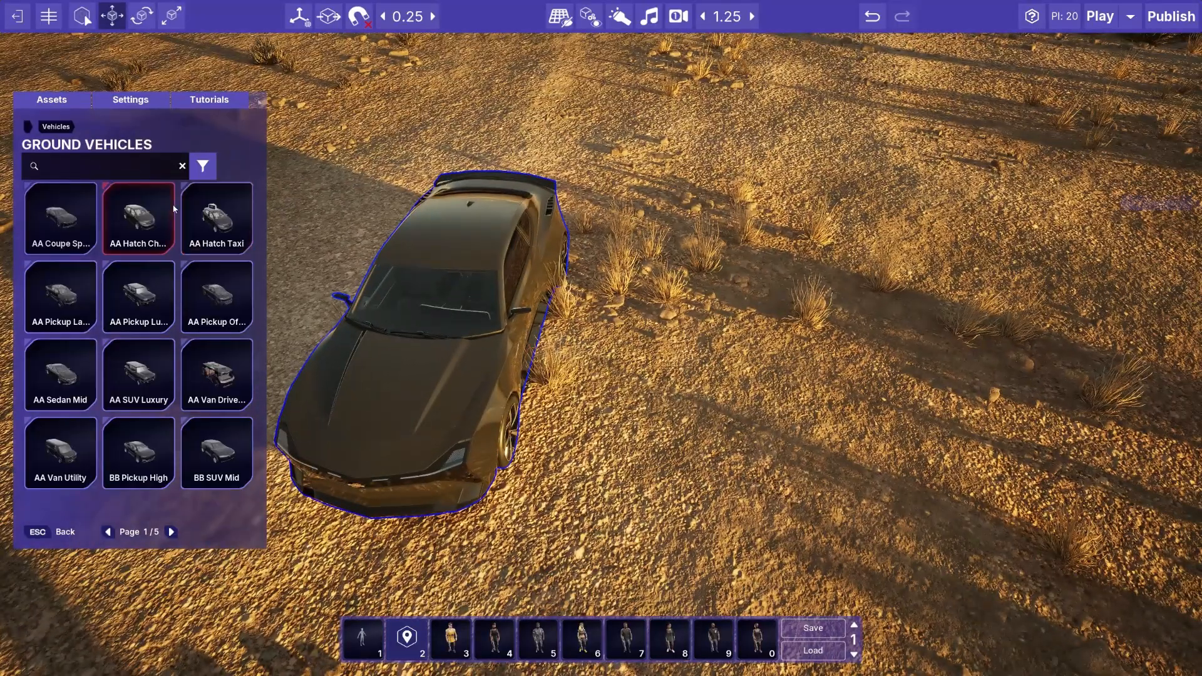
click(31, 126)
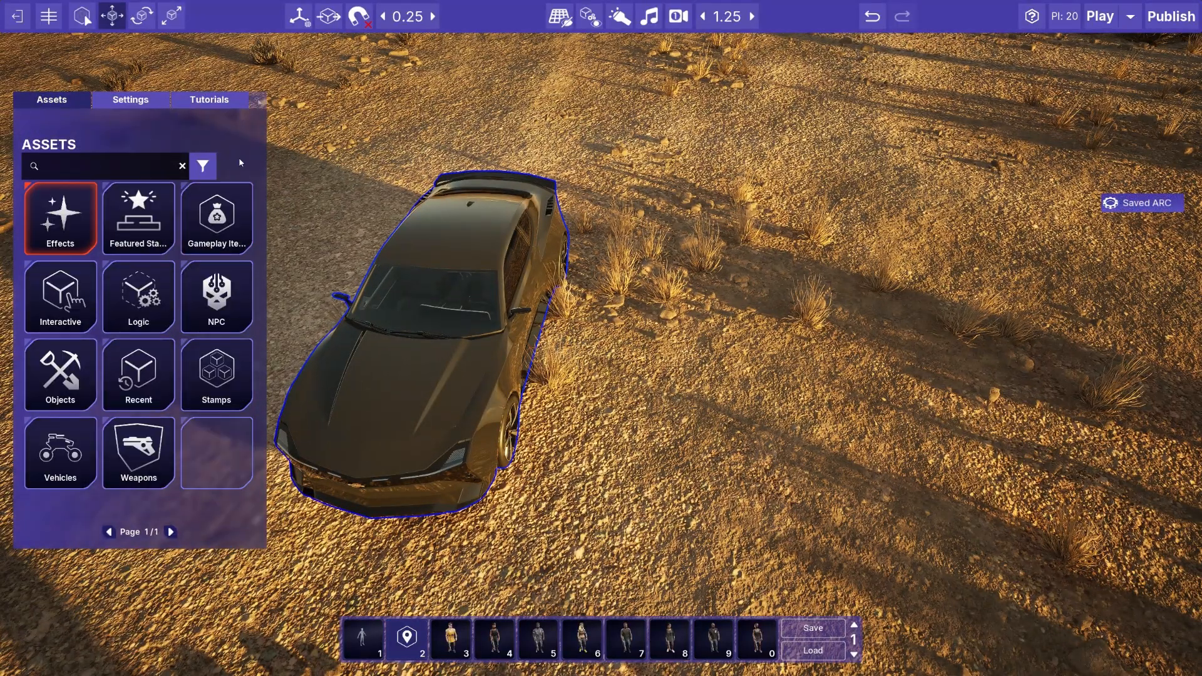
click(224, 304)
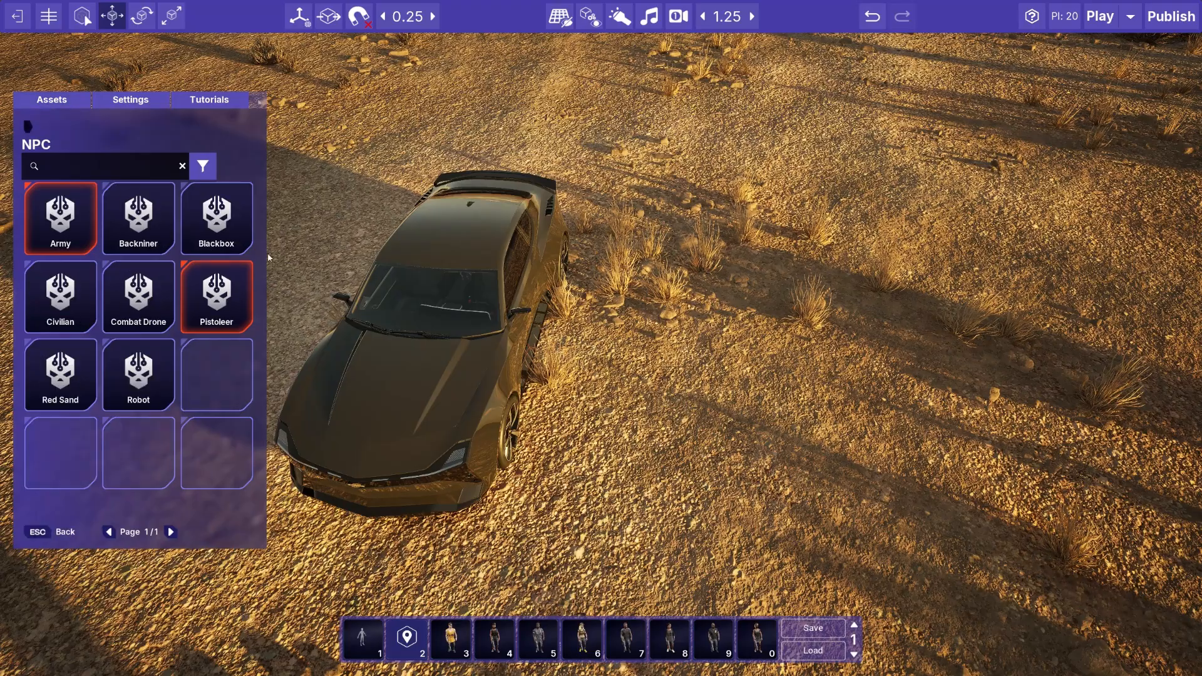
click(54, 231)
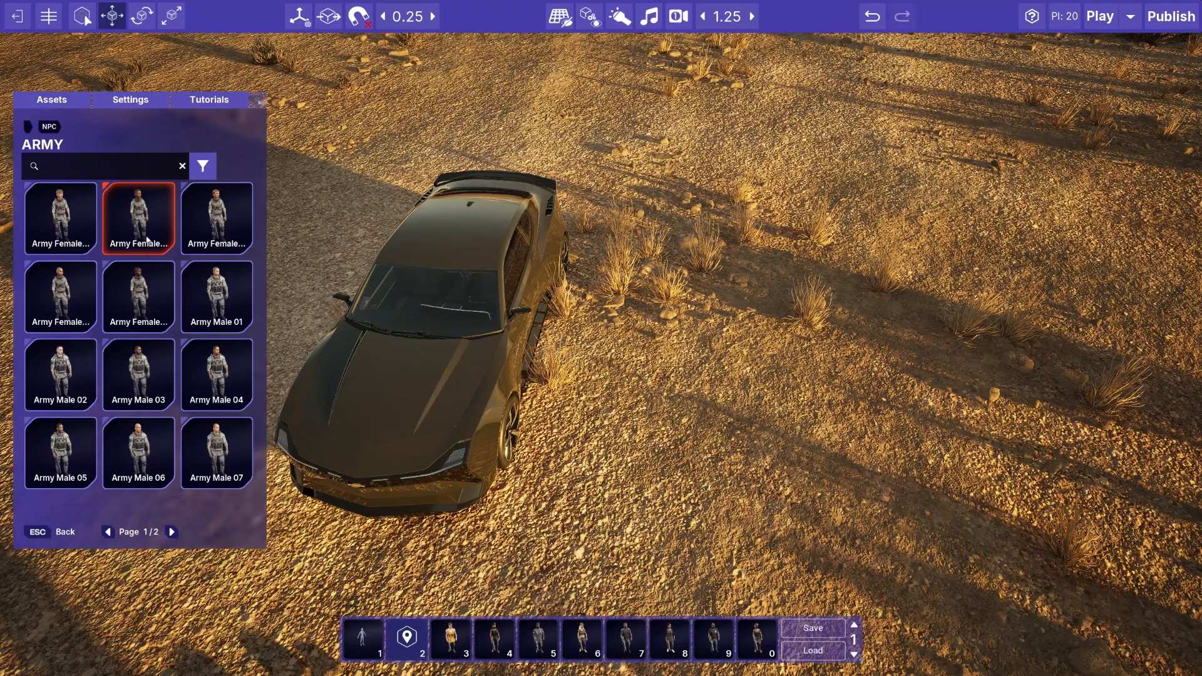
click(69, 216)
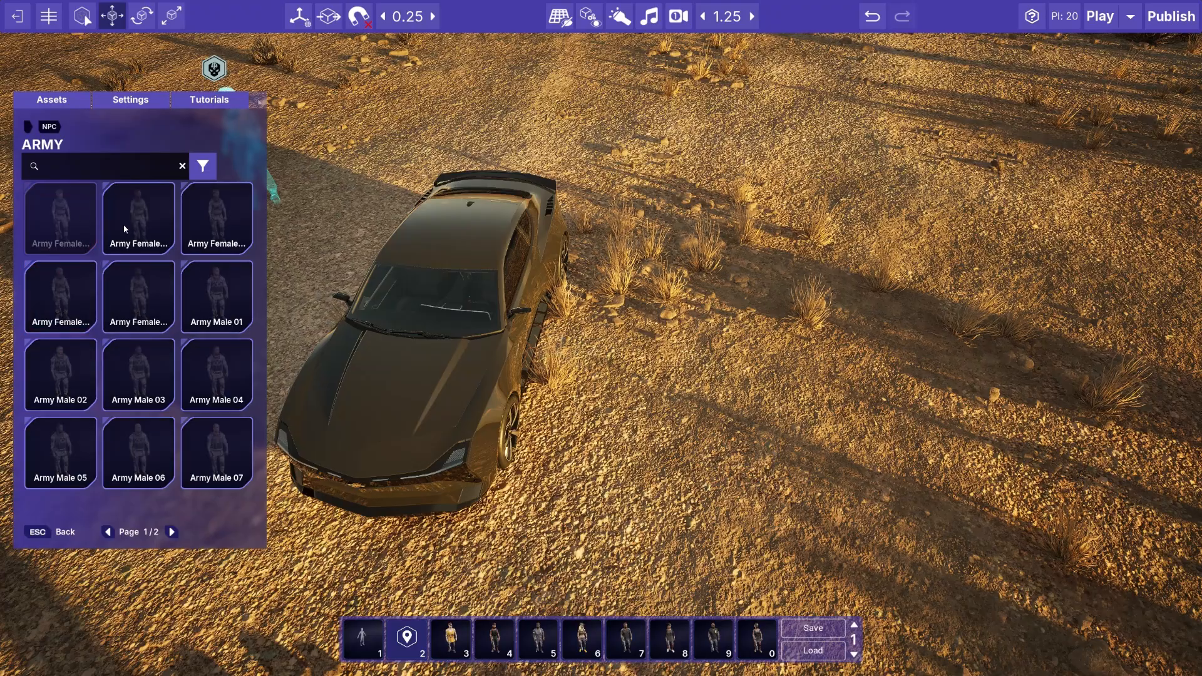
click(706, 411)
key(Escape)
Set the Army Female 01 NPC's faction to Neutral and deselect the NPC.
click(704, 382)
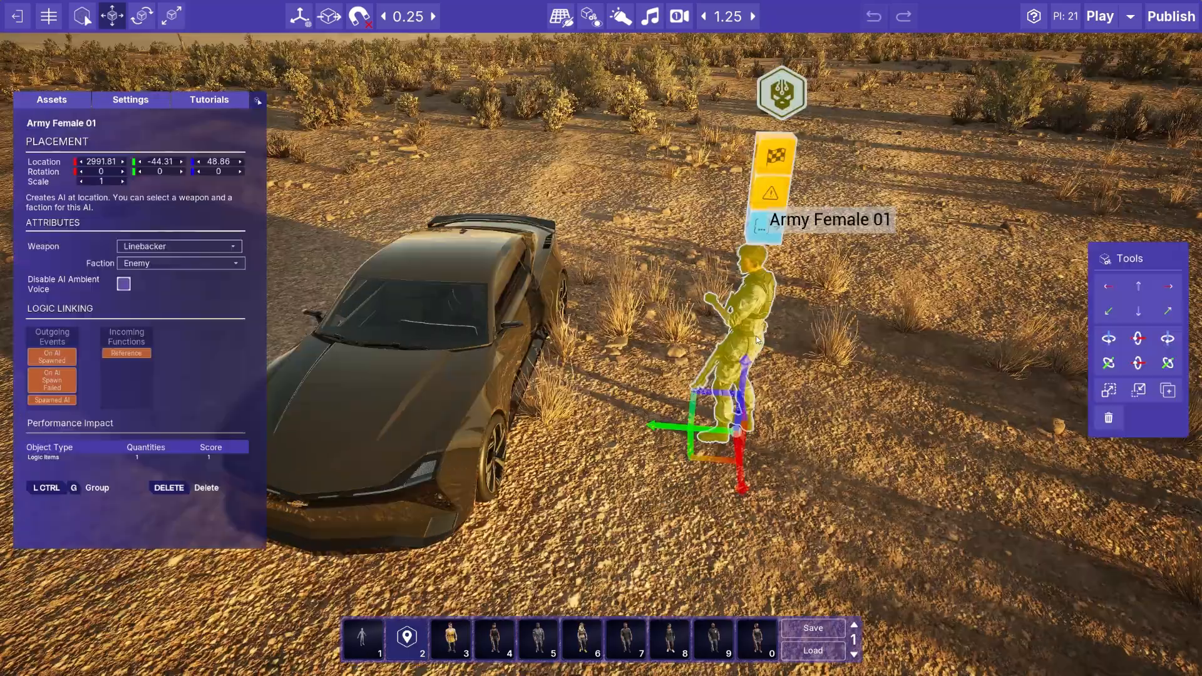
click(154, 265)
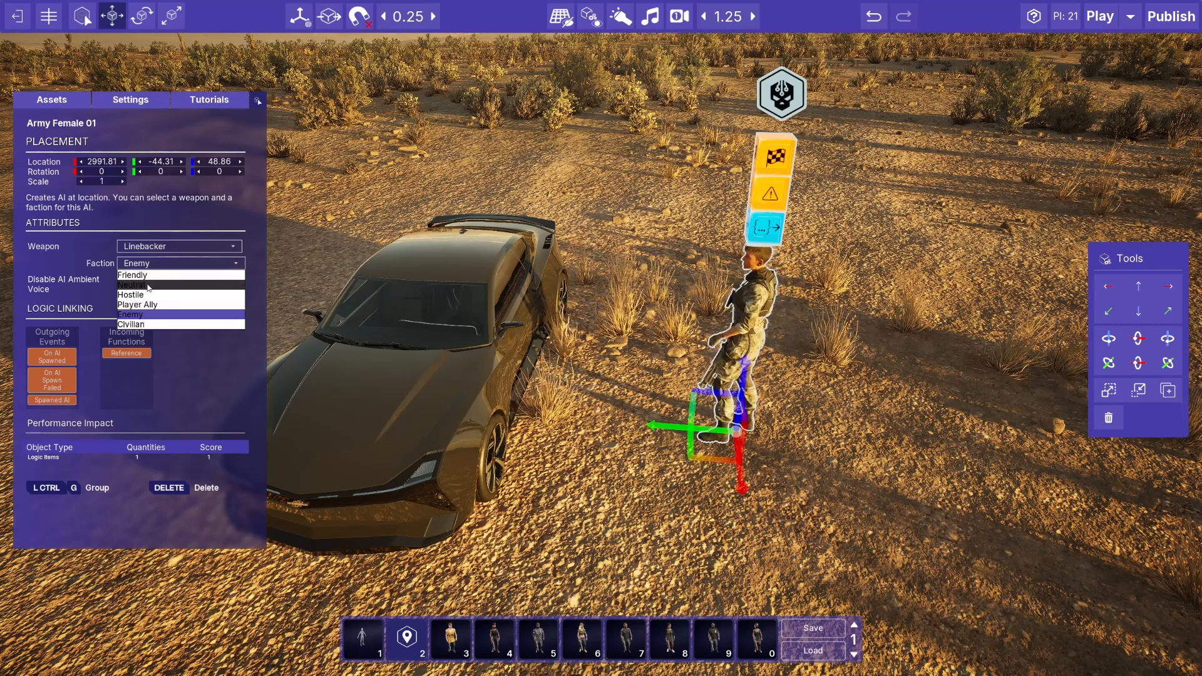
click(147, 285)
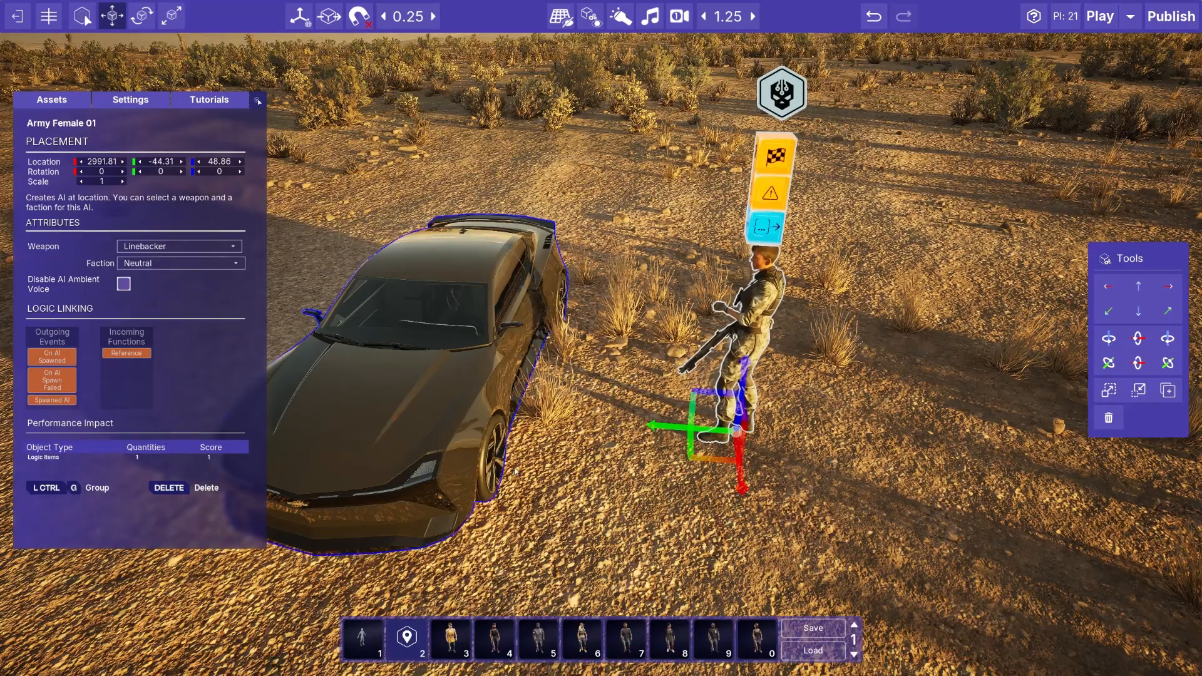
click(658, 476)
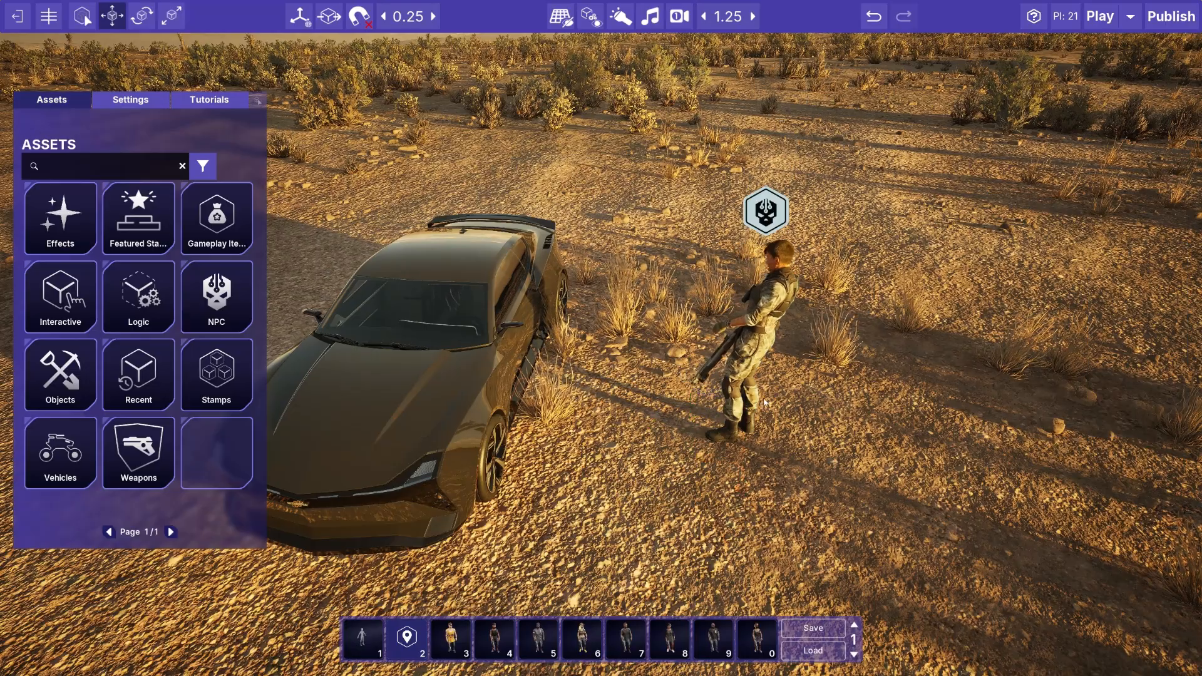
click(750, 333)
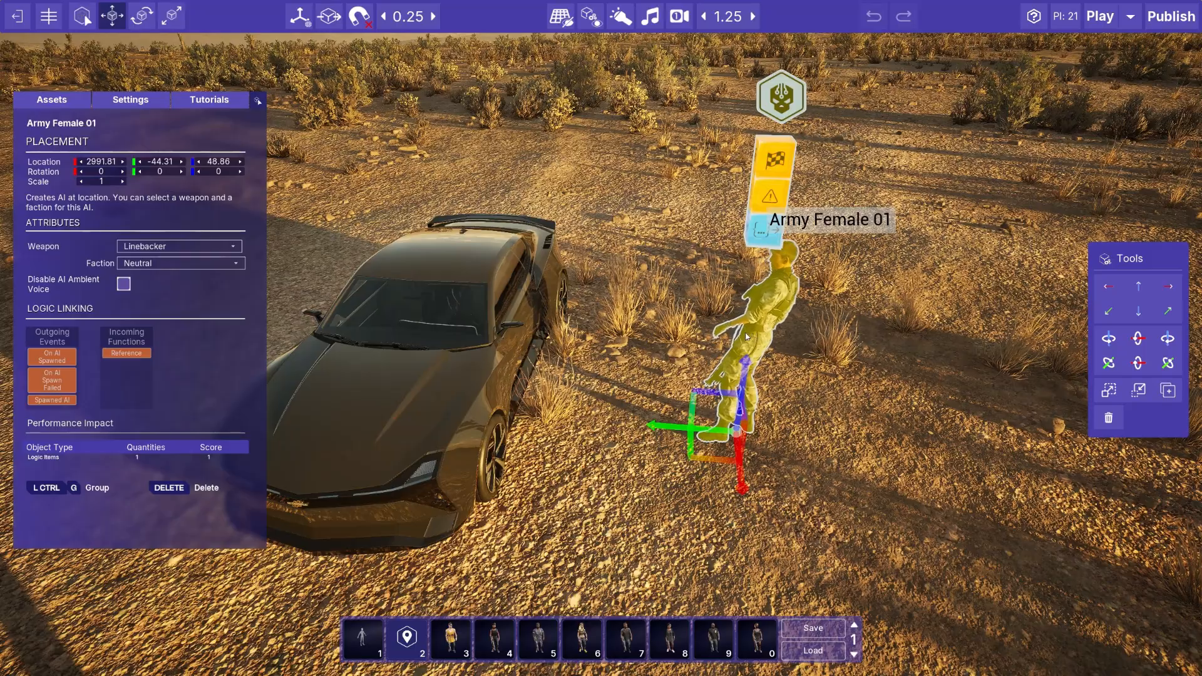
click(458, 283)
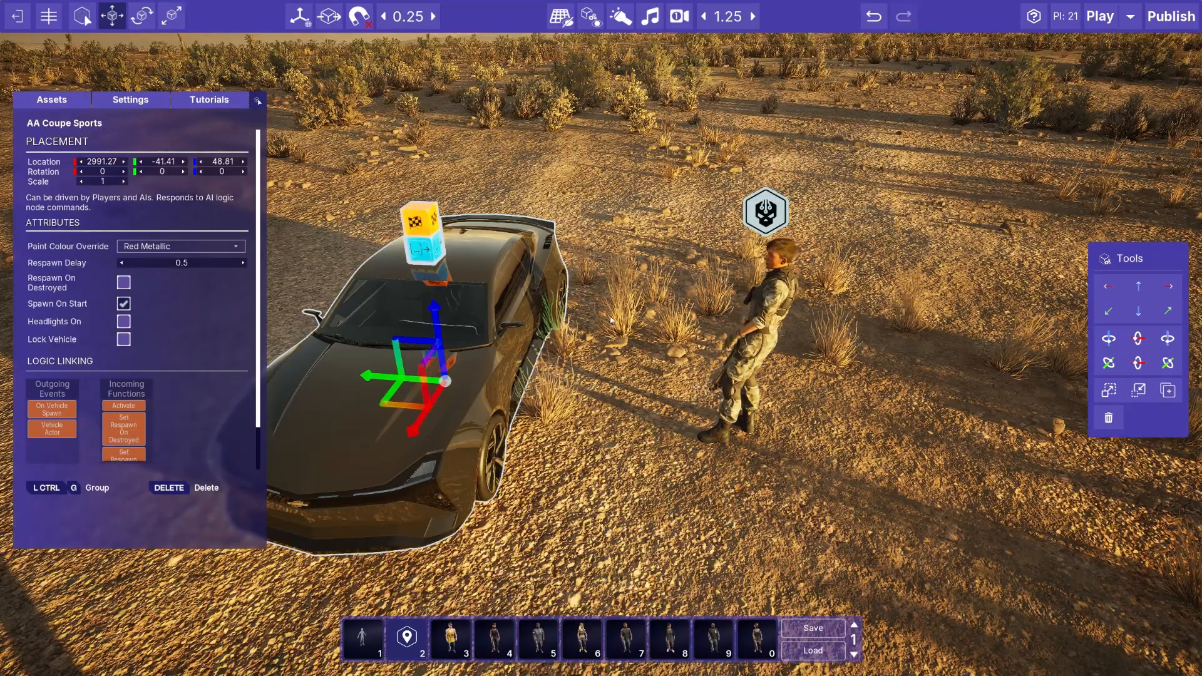
click(611, 310)
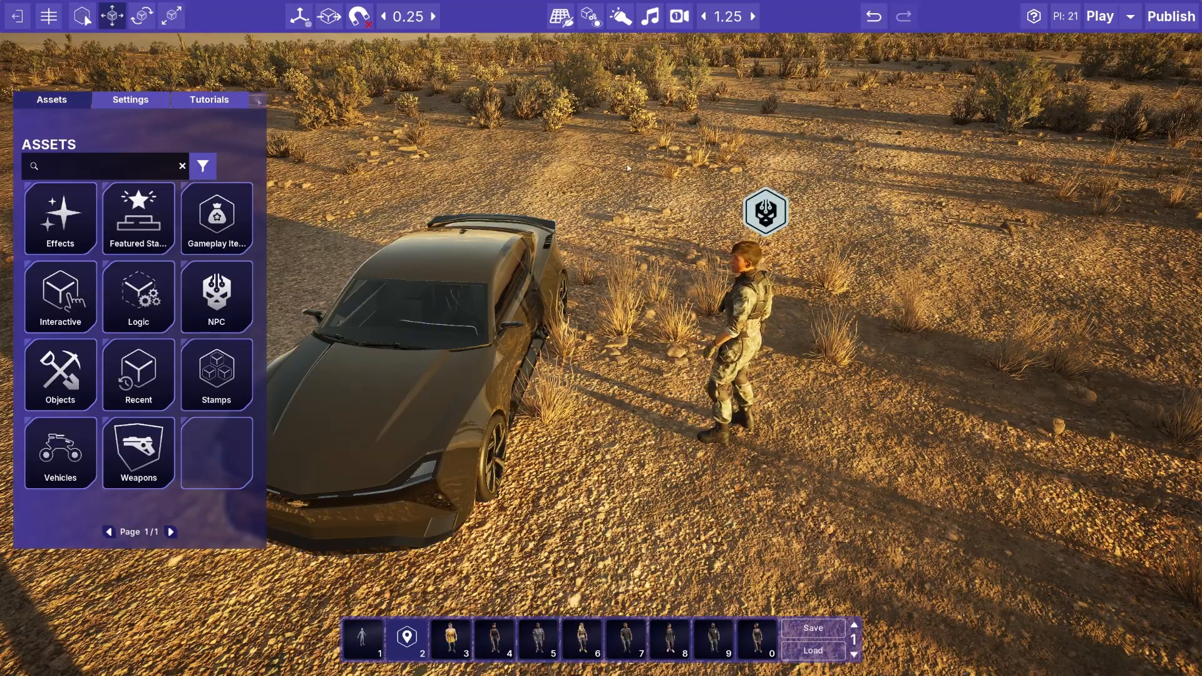
Place an Interact Node from the AI behaviour logic assets on the ground behind the coupe.
click(144, 306)
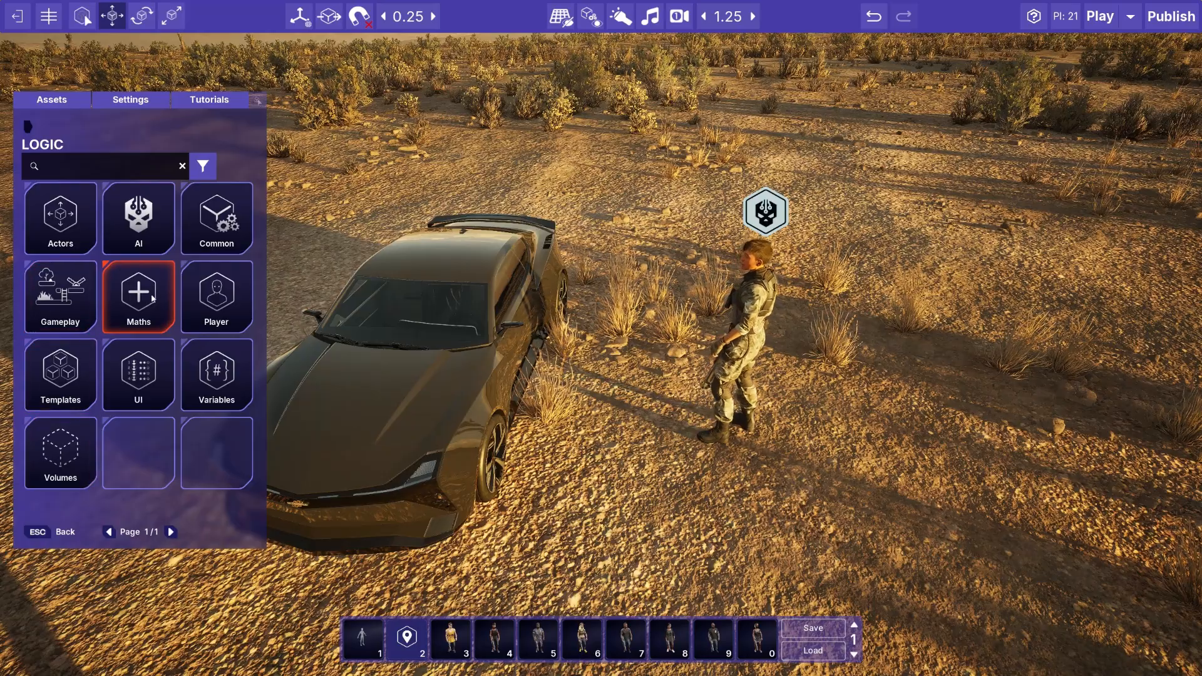
click(149, 243)
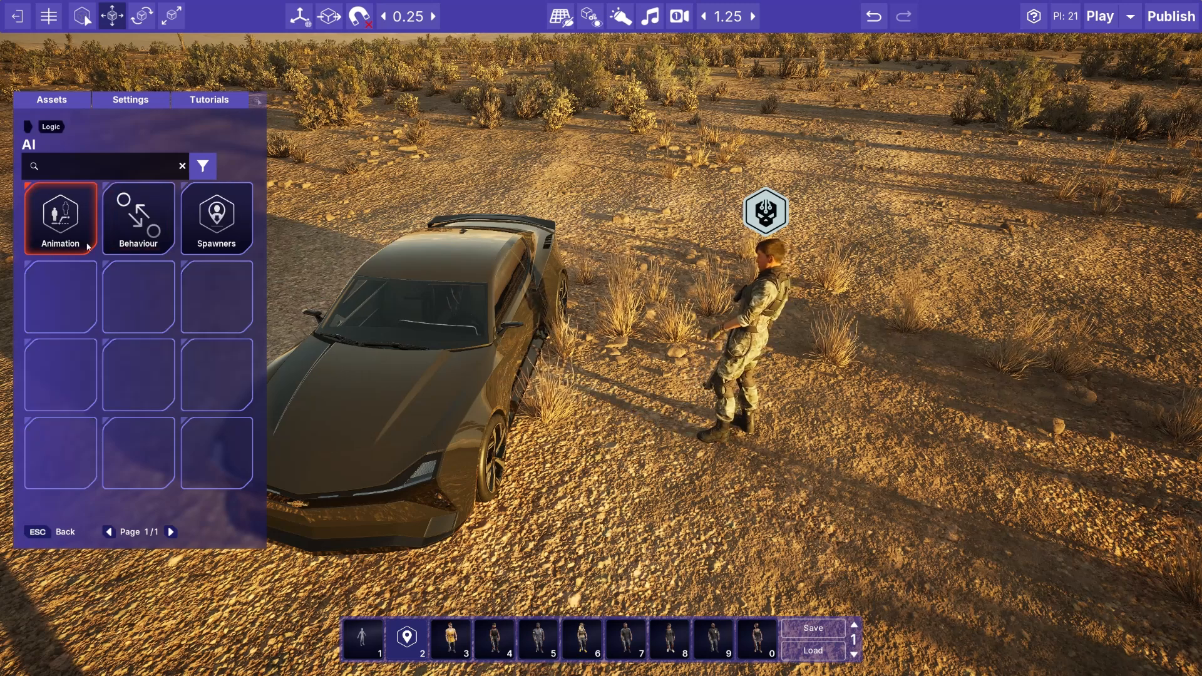
click(114, 224)
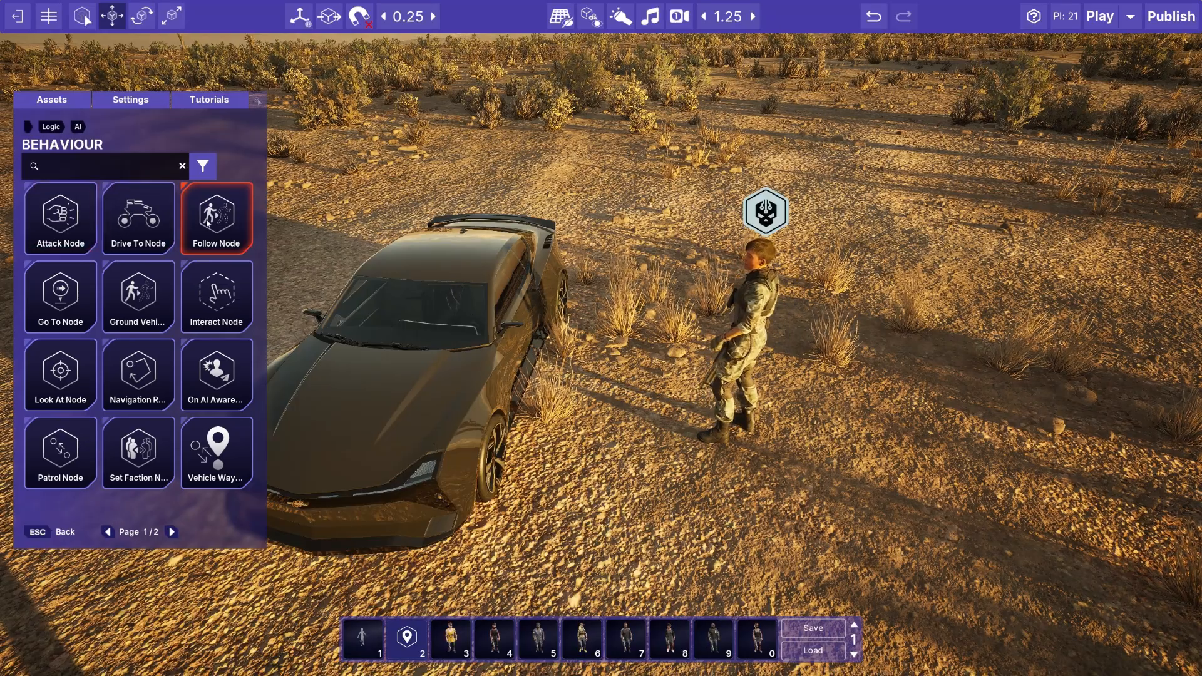
click(218, 300)
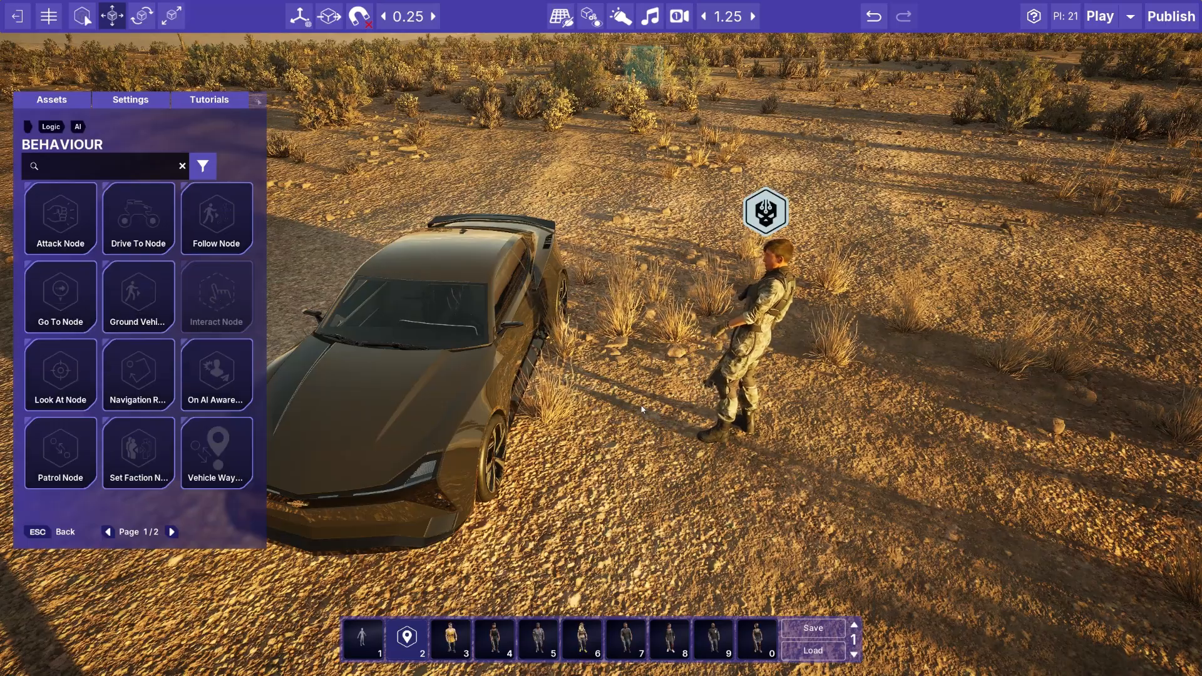
click(640, 59)
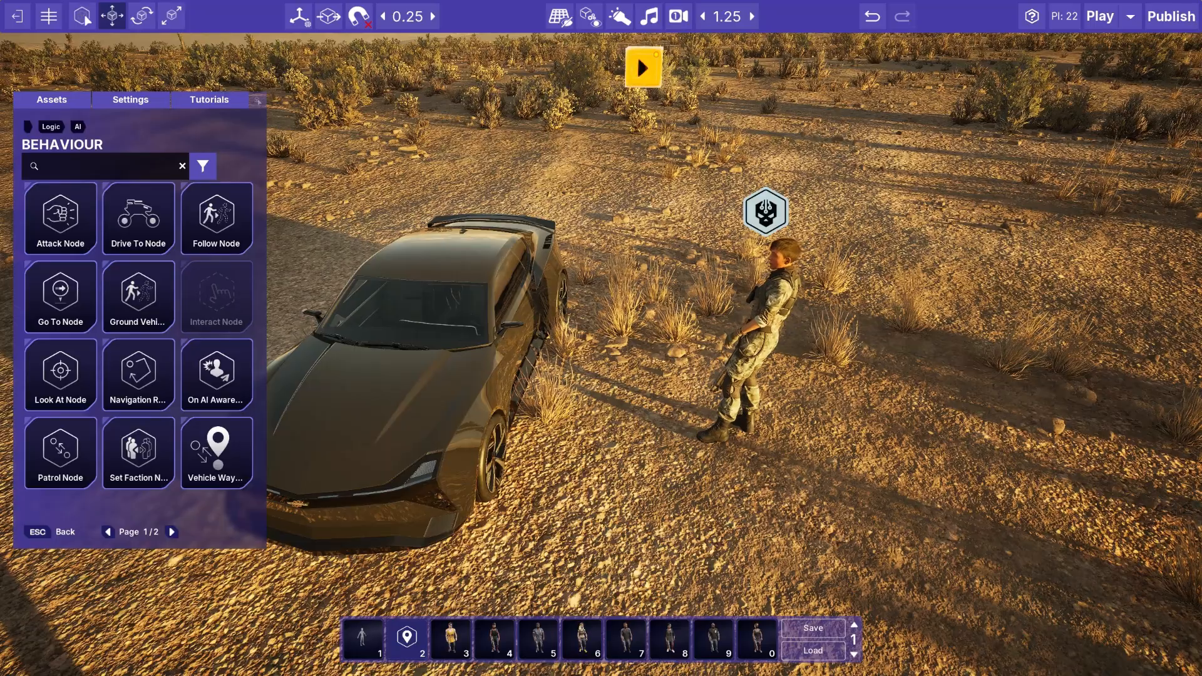
right_drag(640, 59, 642, 409)
key(e)
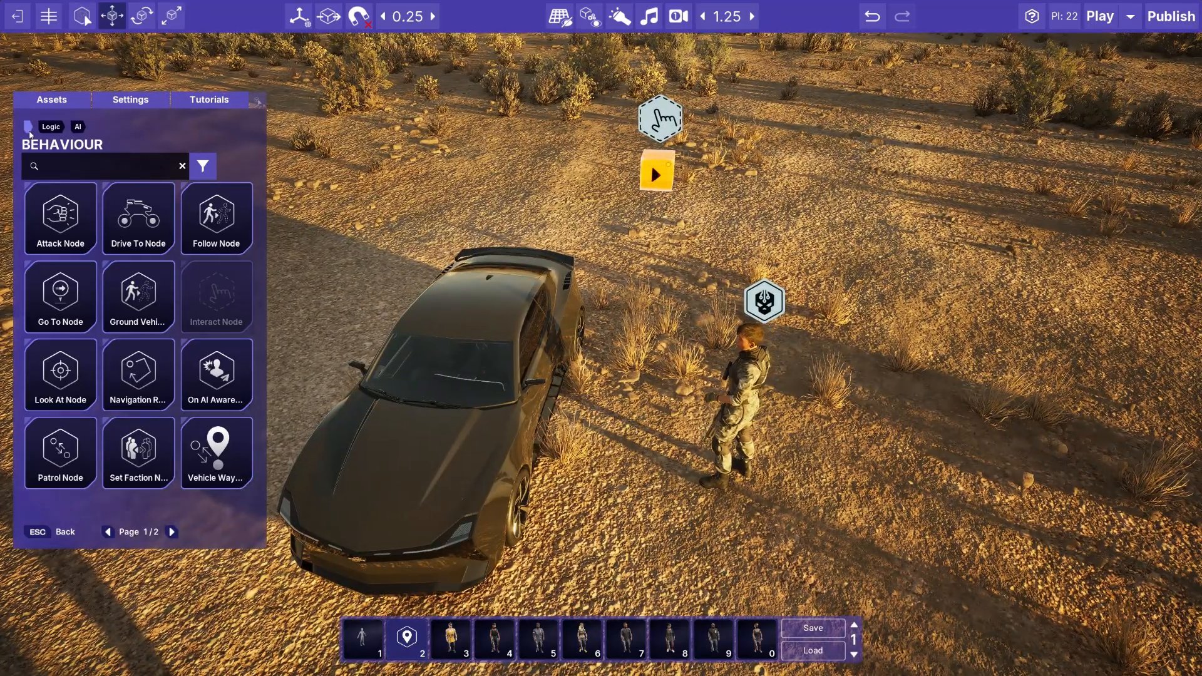
Search all assets for "interact" and clear the search.
click(28, 128)
text(interact)
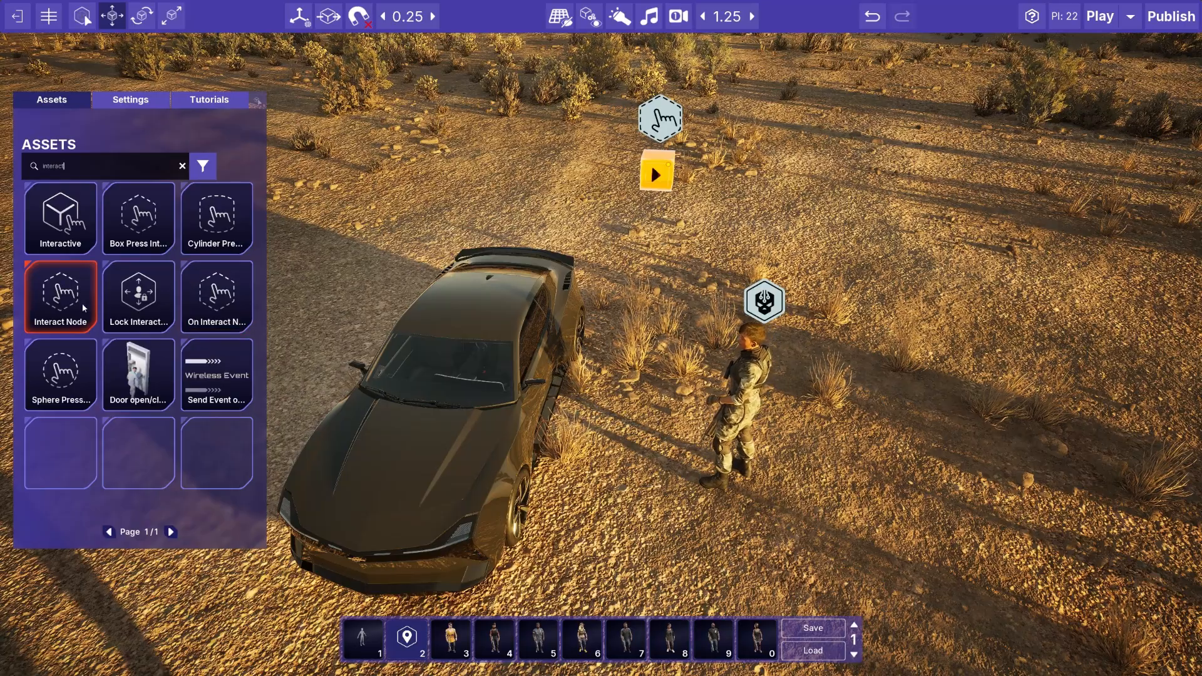
click(180, 166)
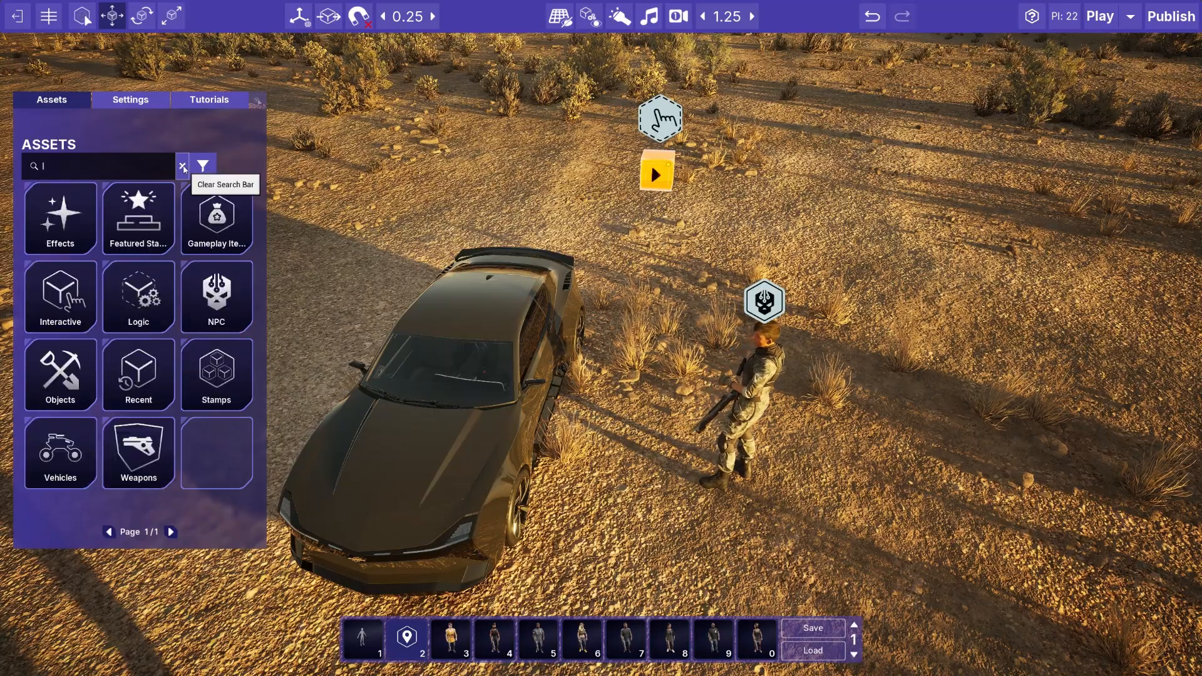
Inspect the logic inputs and events of the Interact Node, the Army Female 01 NPC and the coupe.
mouse_move(654, 174)
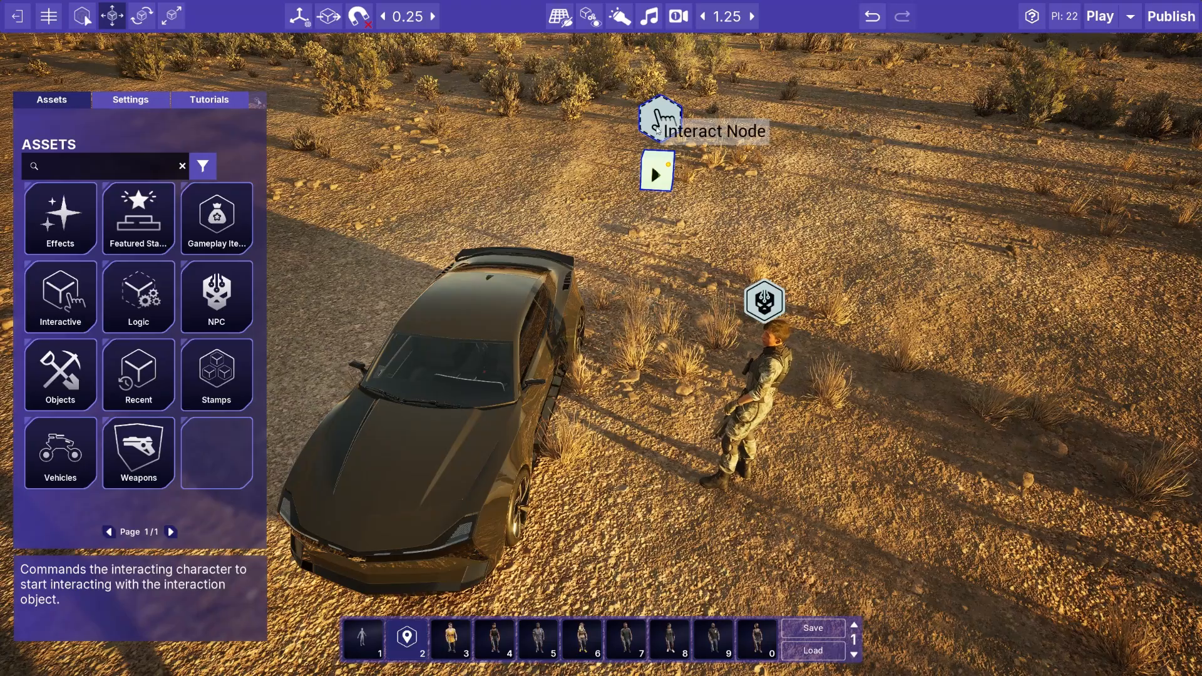
mouse_move(654, 216)
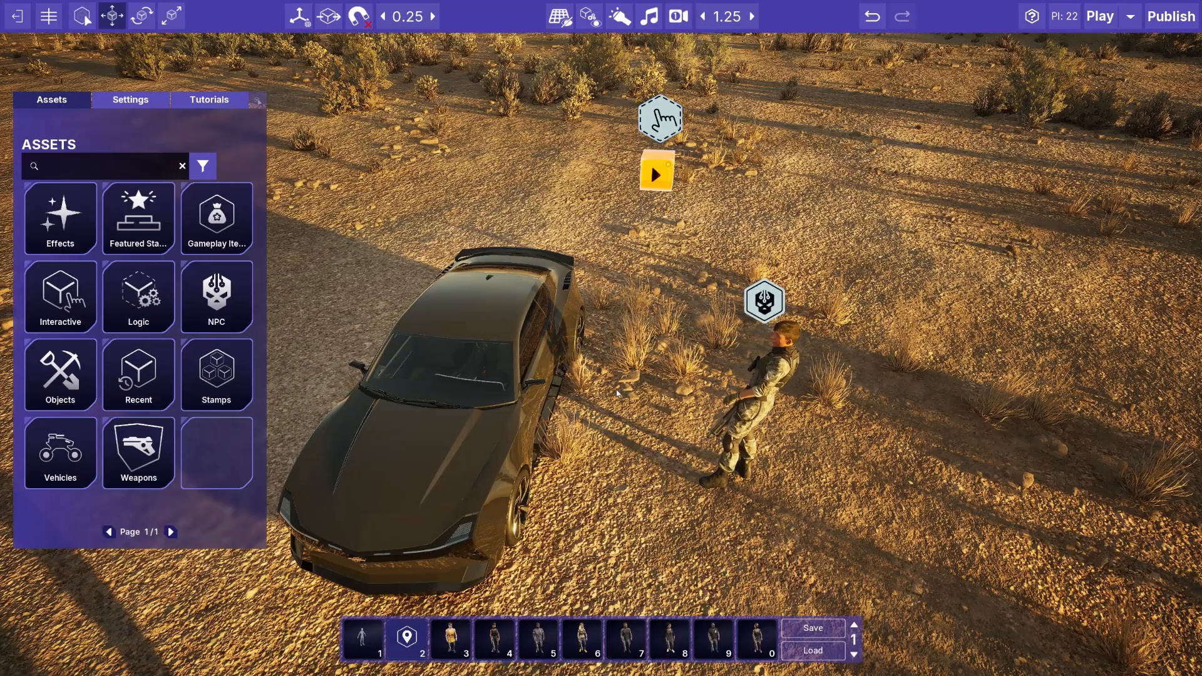
click(452, 315)
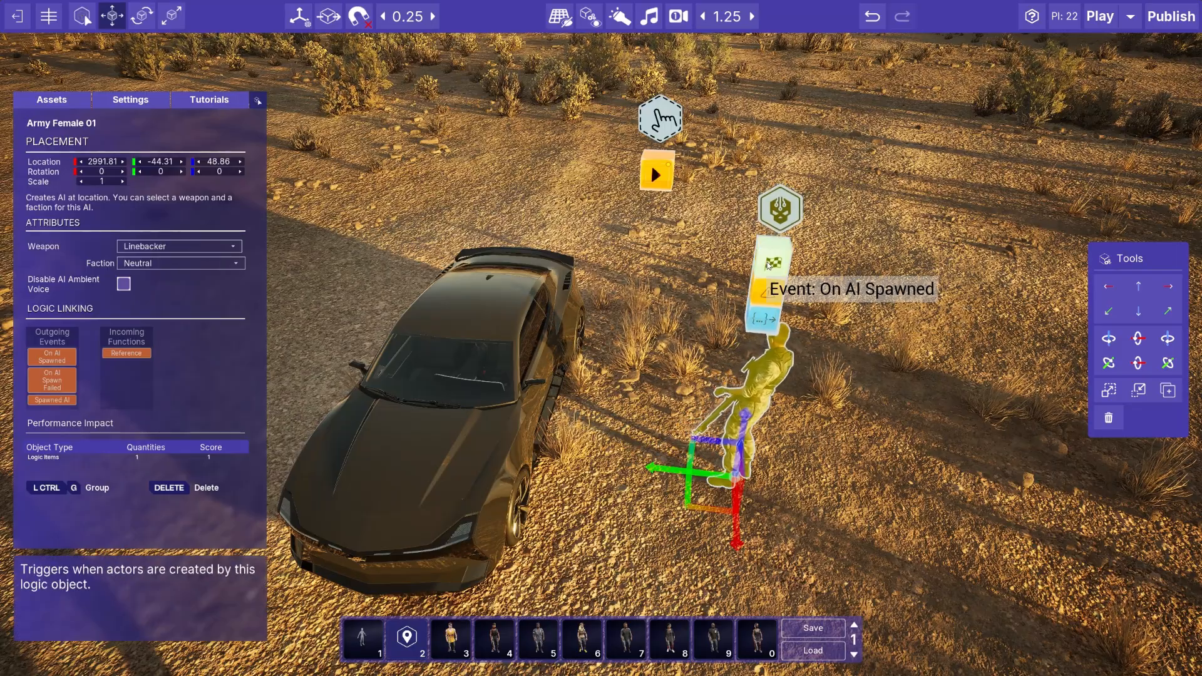
click(681, 280)
drag(654, 216, 524, 291)
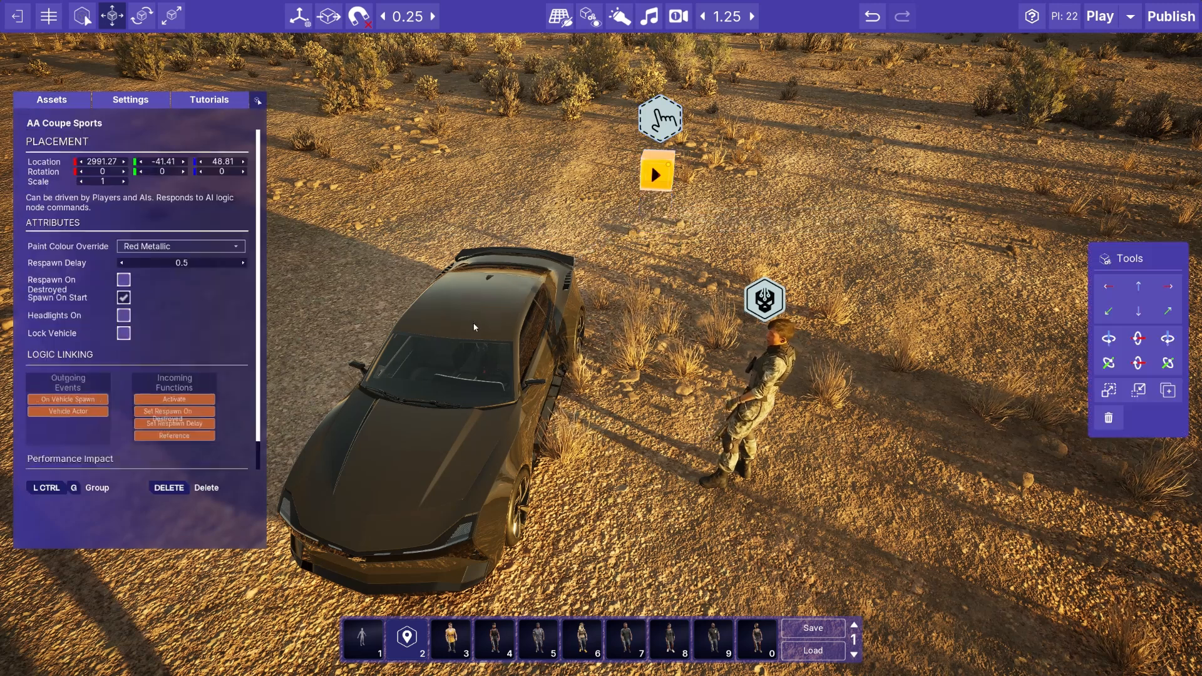
Link the coupe's Vehicle Actor event to the Interact Node's Set Interaction Object function and deselect the node.
drag(666, 224, 769, 241)
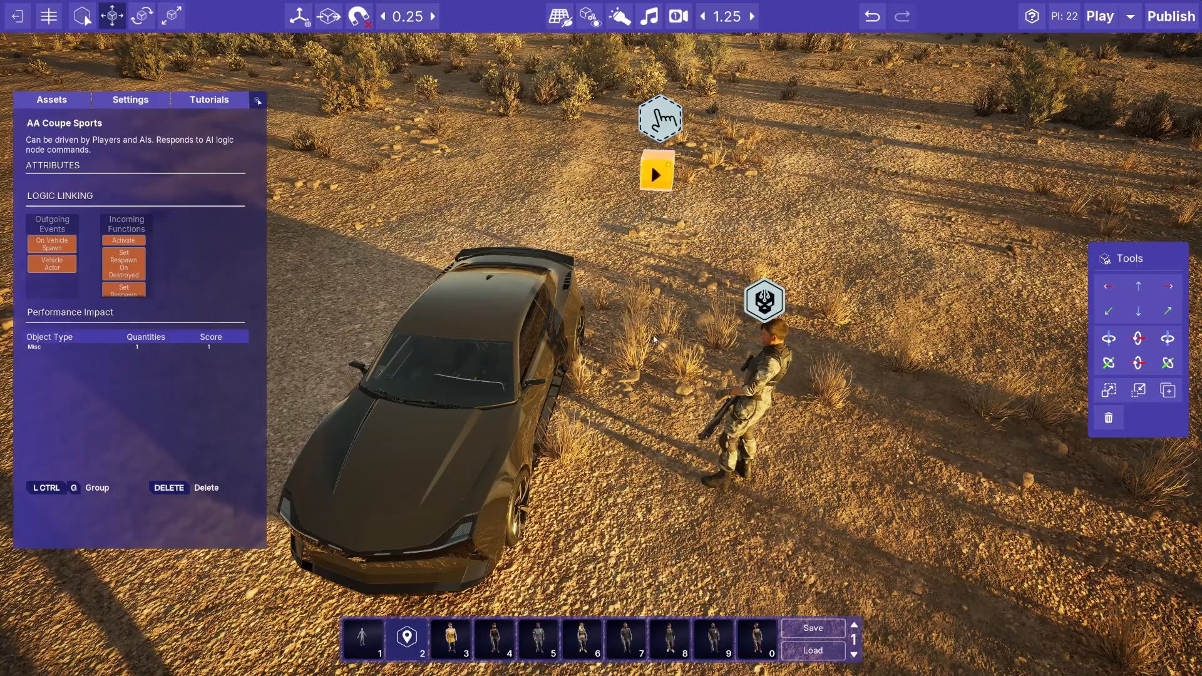
click(471, 318)
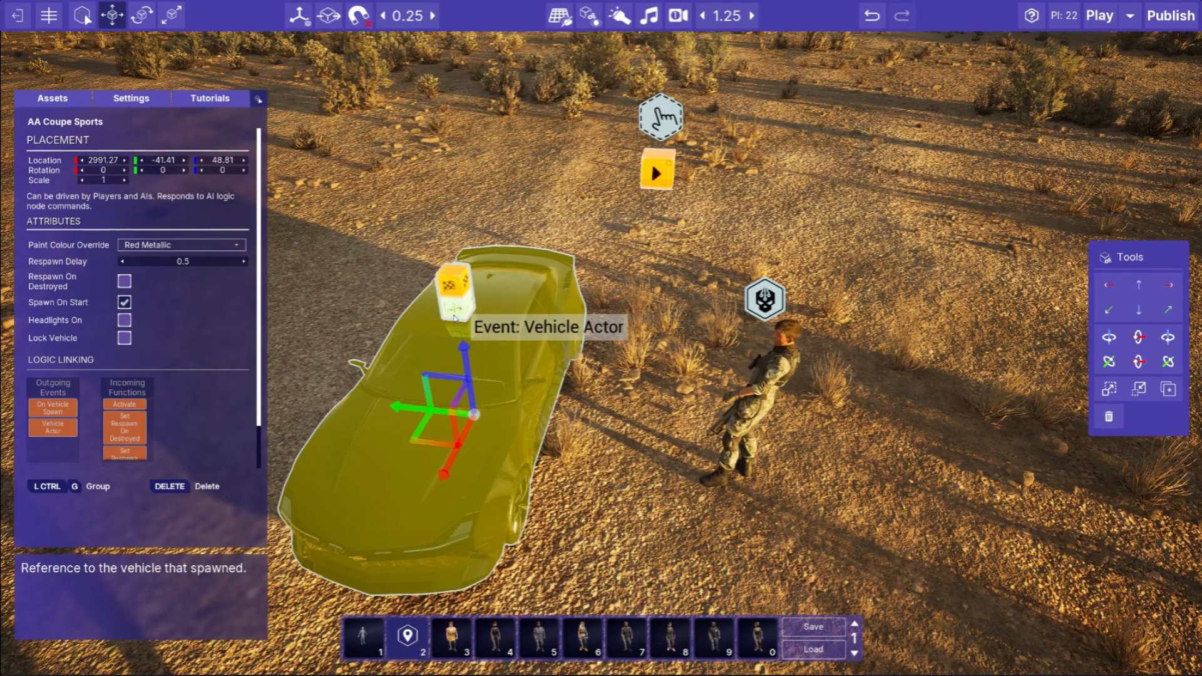
click(455, 318)
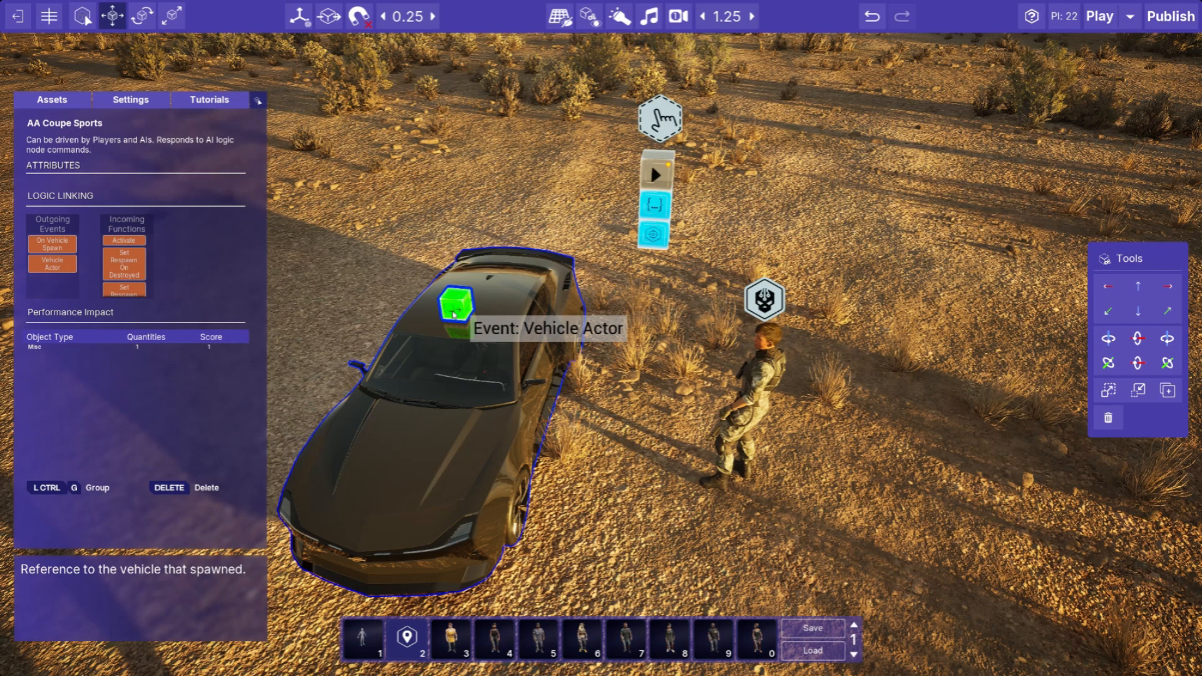
drag(454, 315, 654, 237)
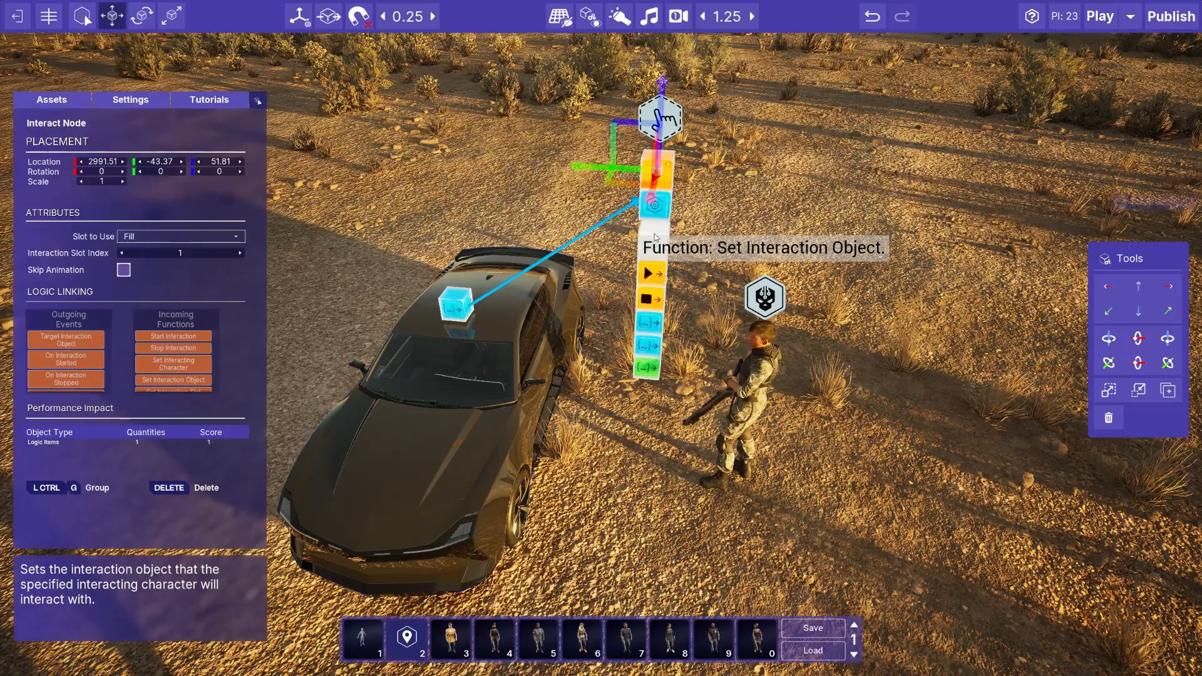
click(642, 446)
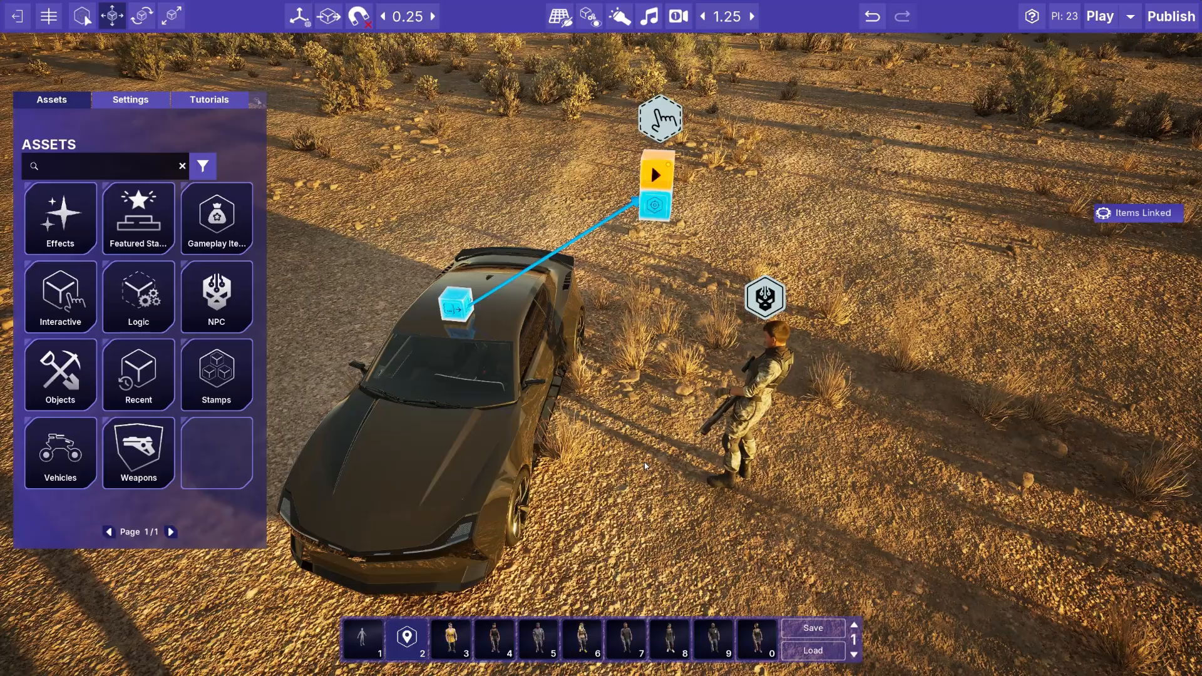
Link the Army Female 01 NPC's Spawned AI event to the Interact Node's Set Interacting Character function and playtest the level.
click(769, 296)
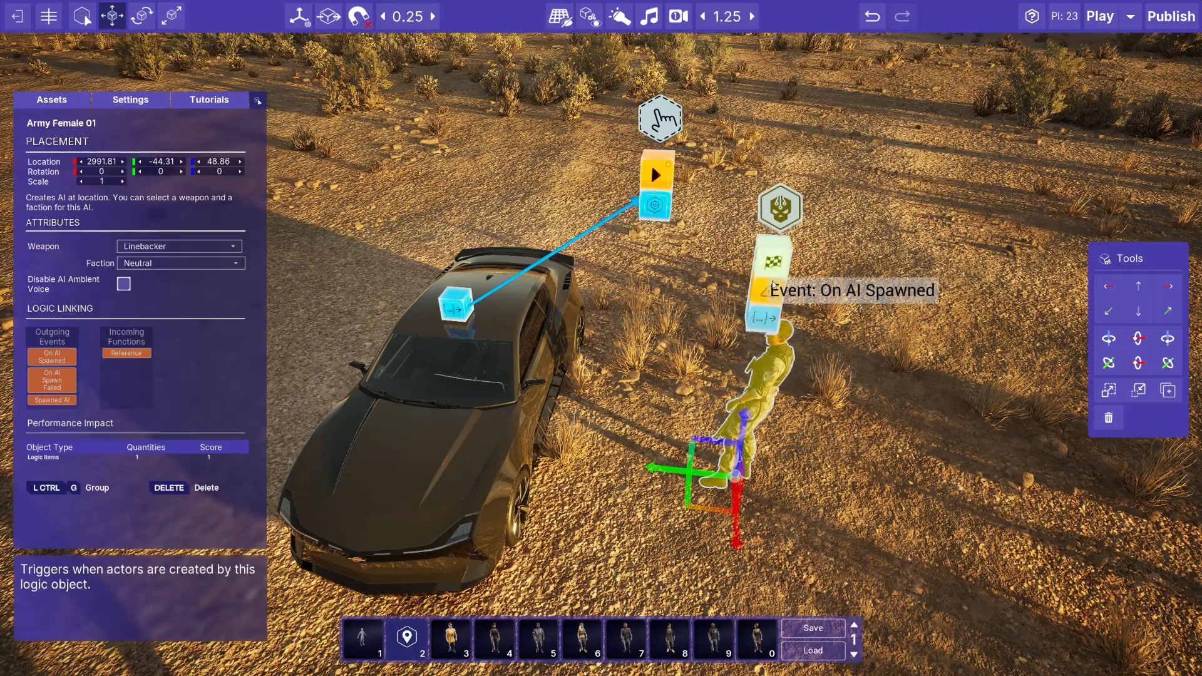
click(768, 327)
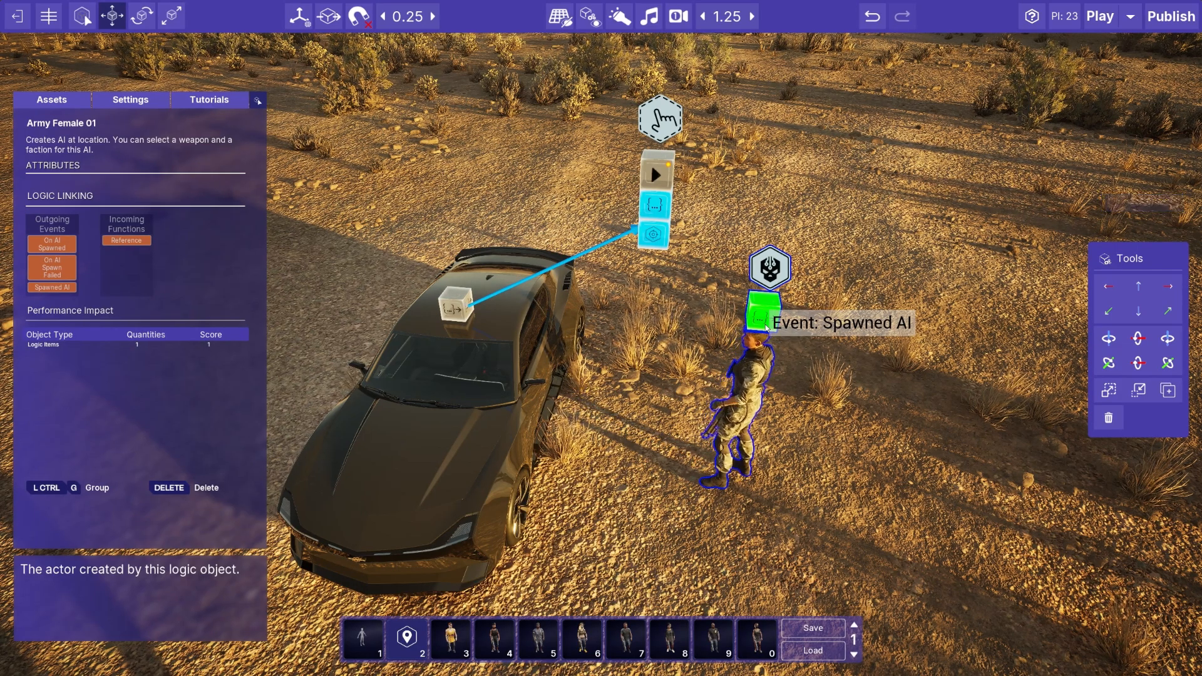
drag(767, 327, 660, 207)
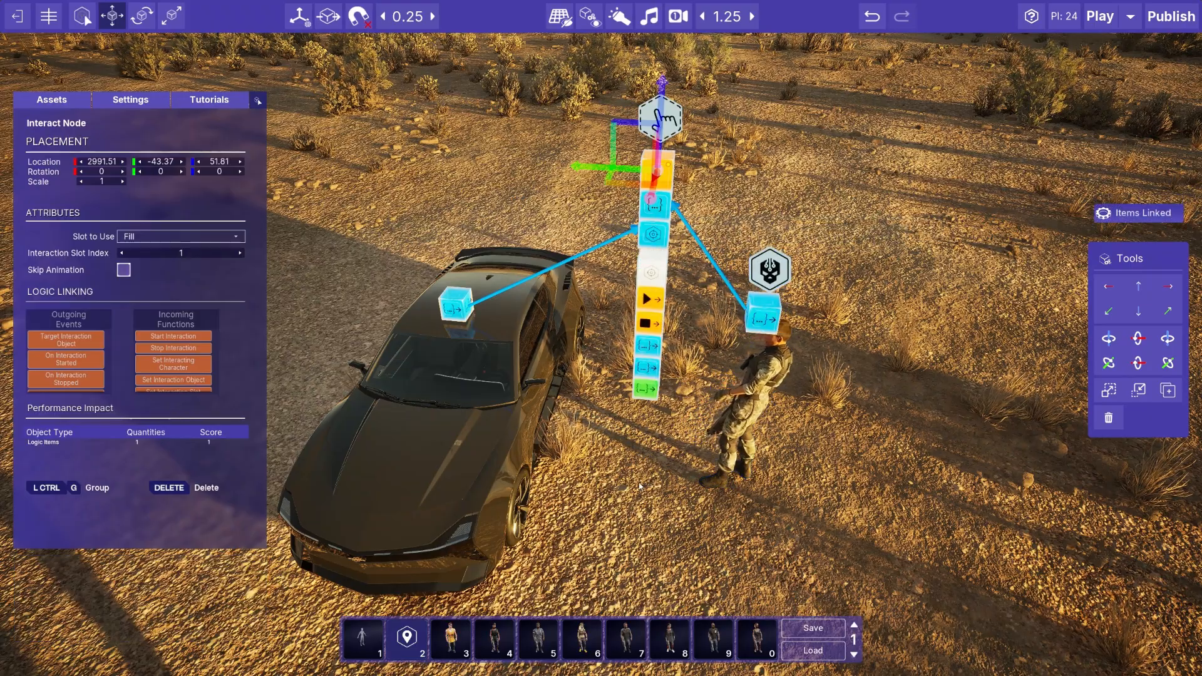
click(640, 486)
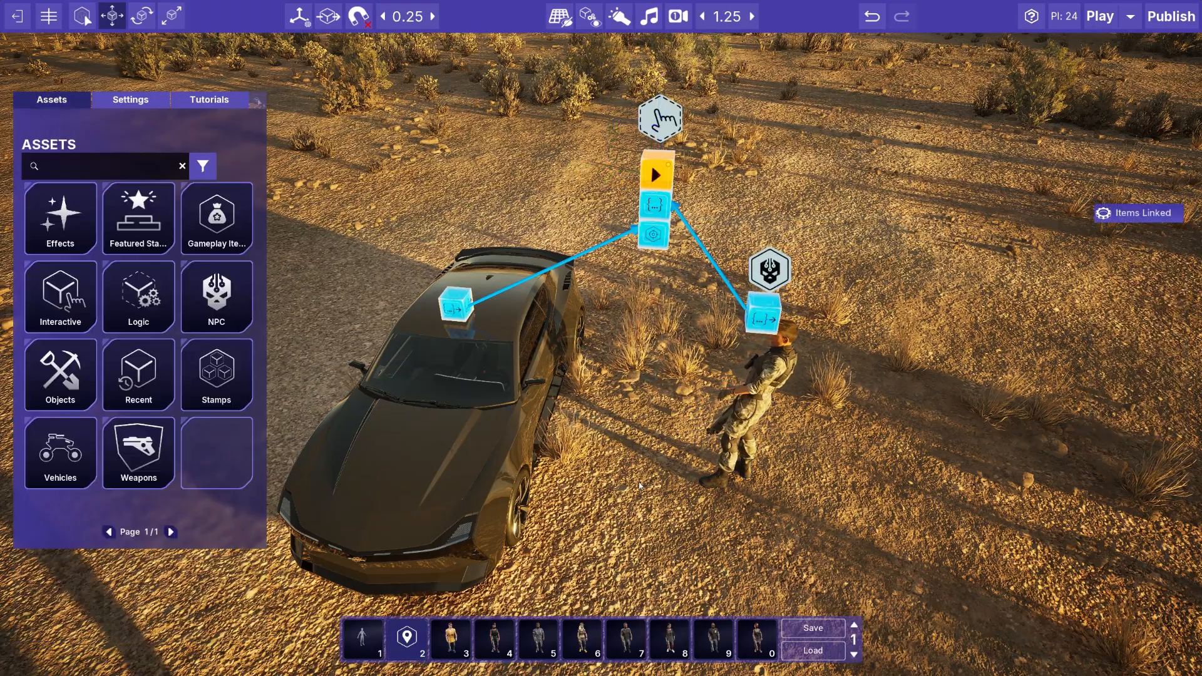
click(1096, 15)
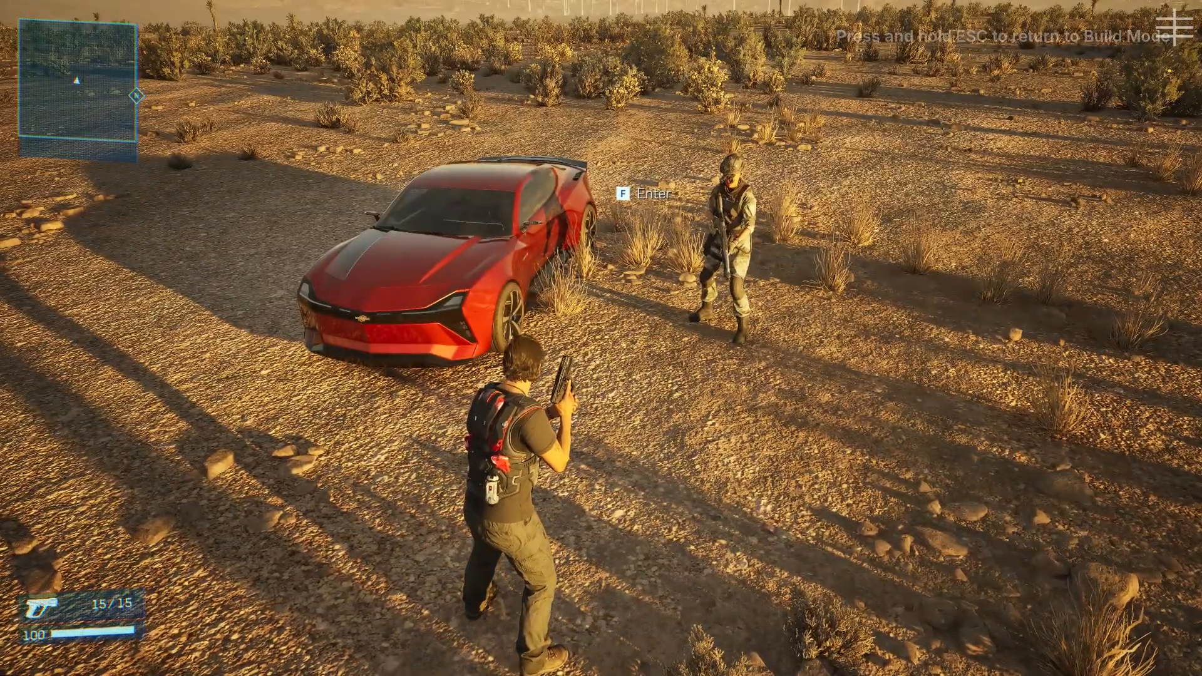
key(Escape)
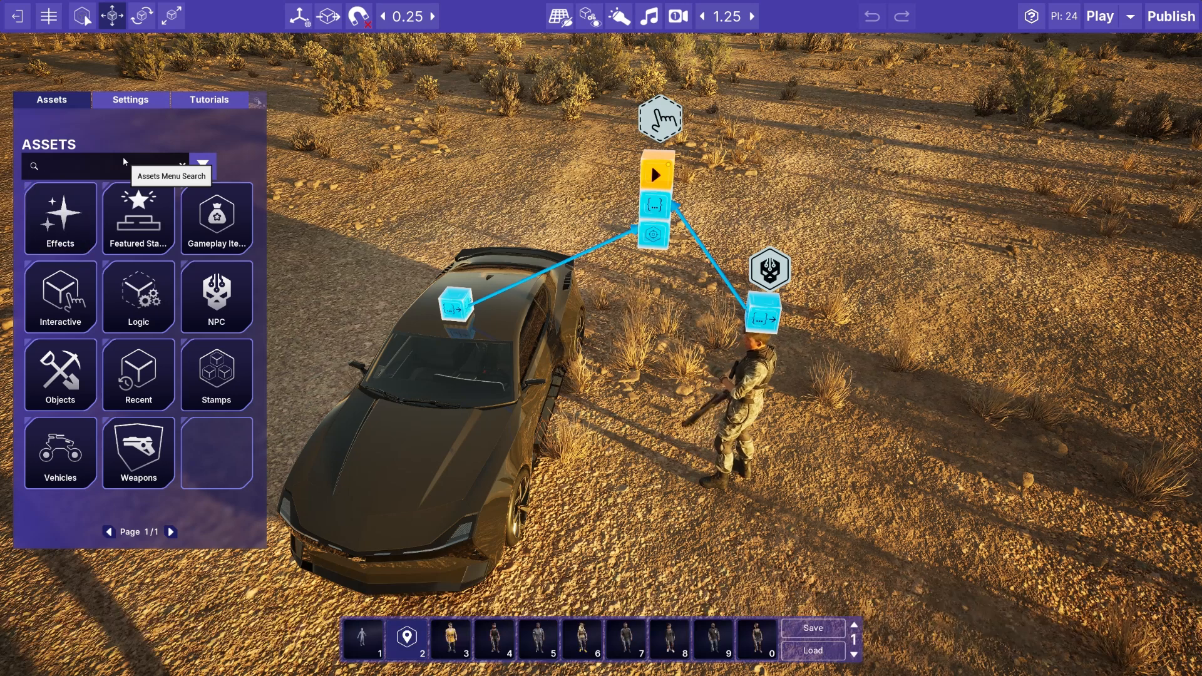
Search the assets for "start", place an On Start Node on the ground beside the NPC and raise it well above the ground.
text(start)
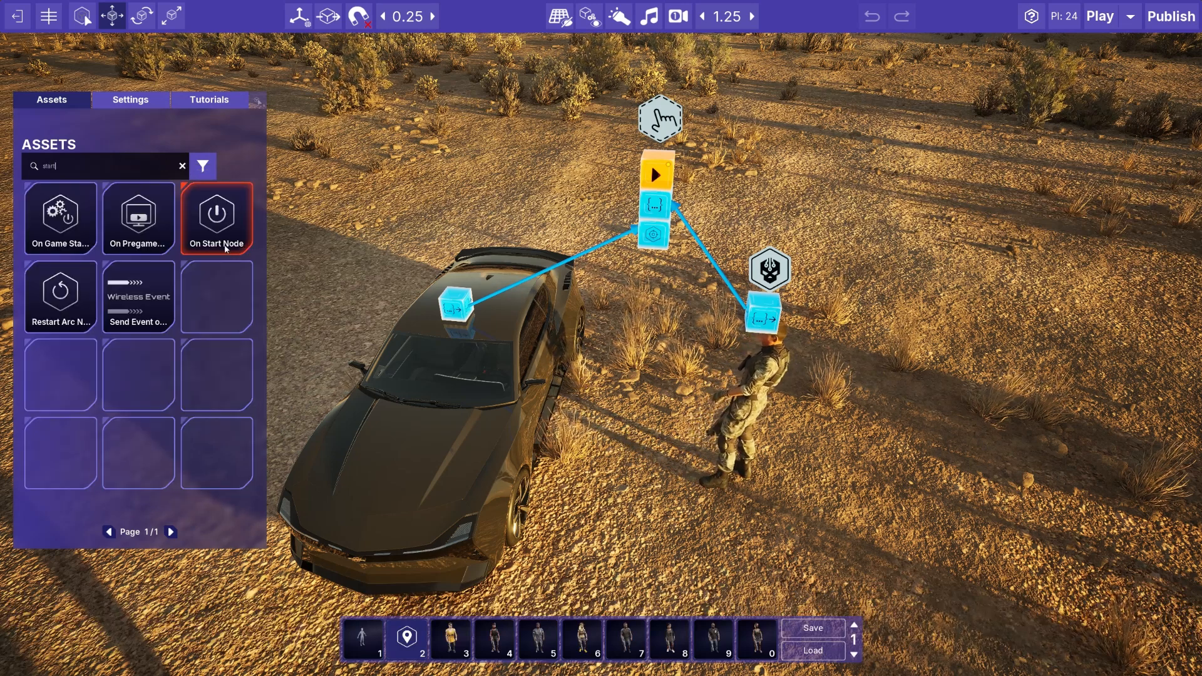
click(231, 237)
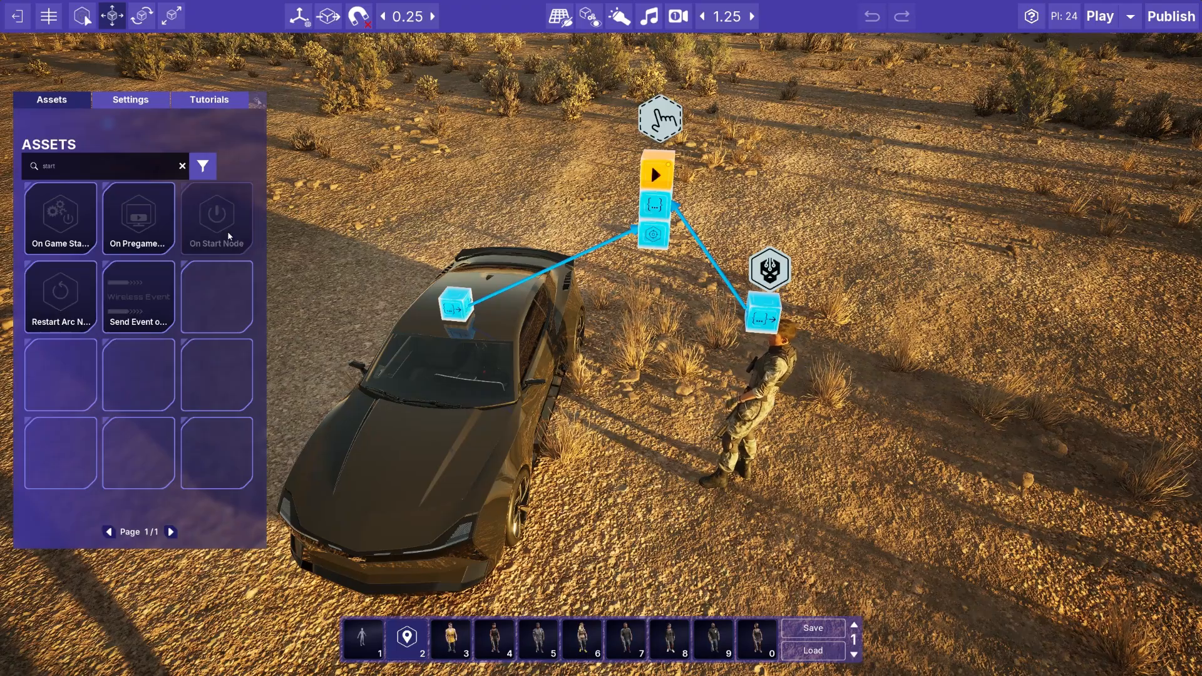
click(909, 408)
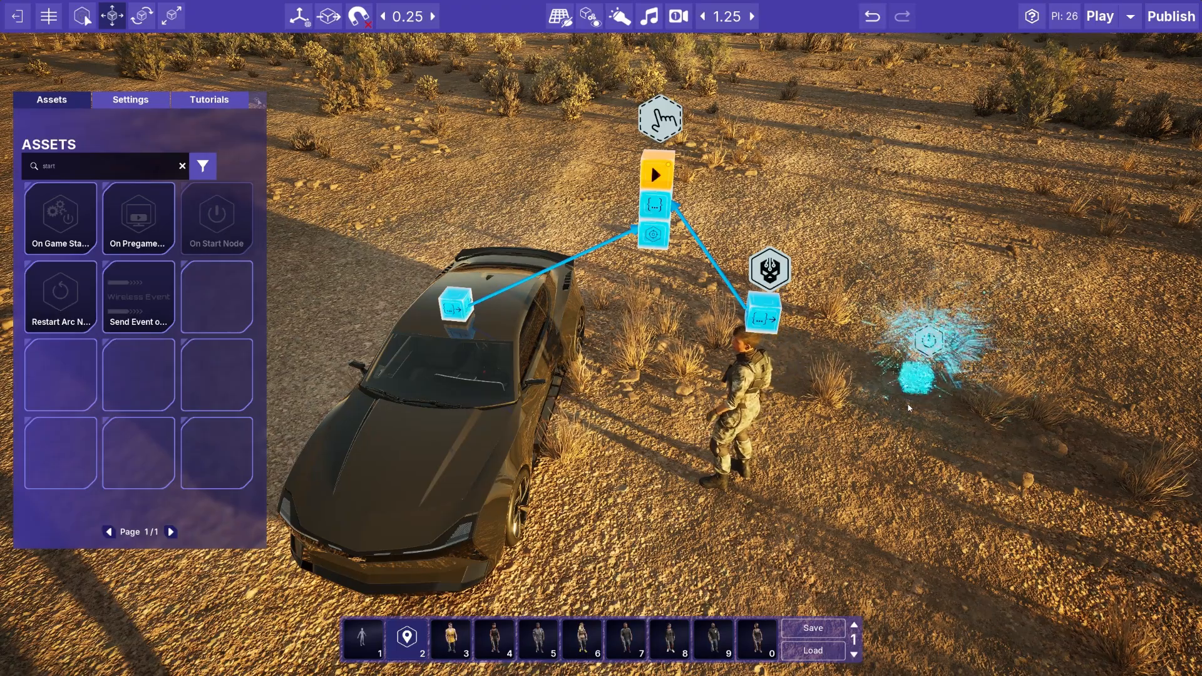
click(926, 341)
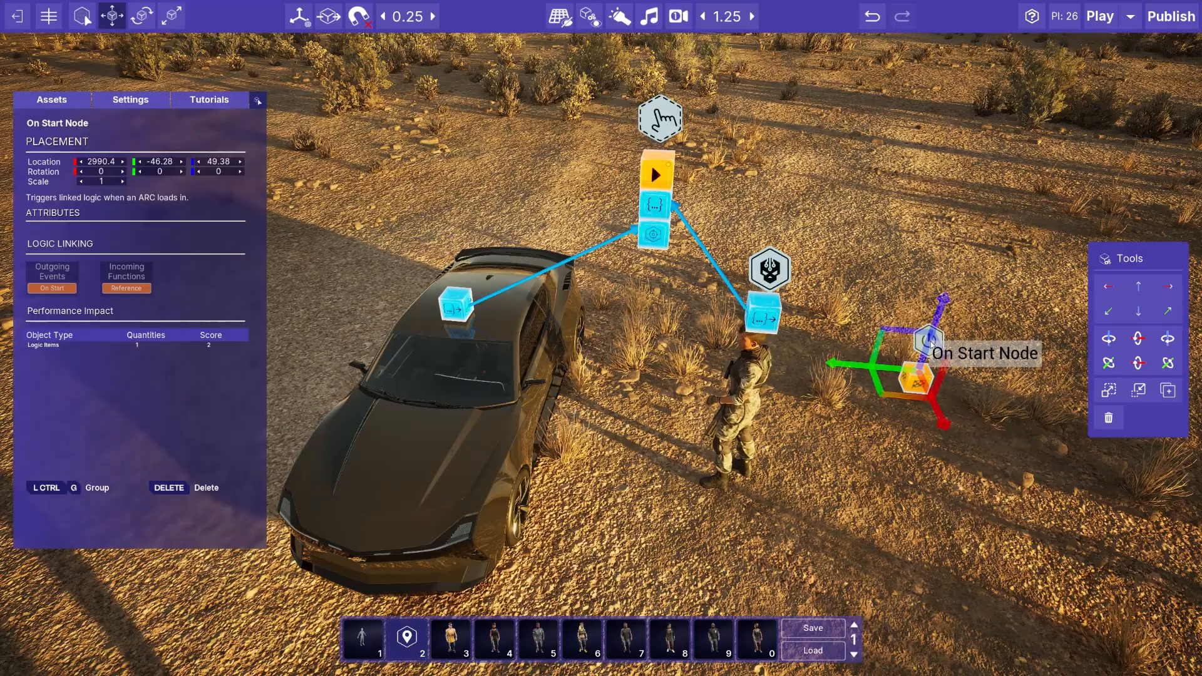
drag(945, 312, 756, 109)
click(756, 109)
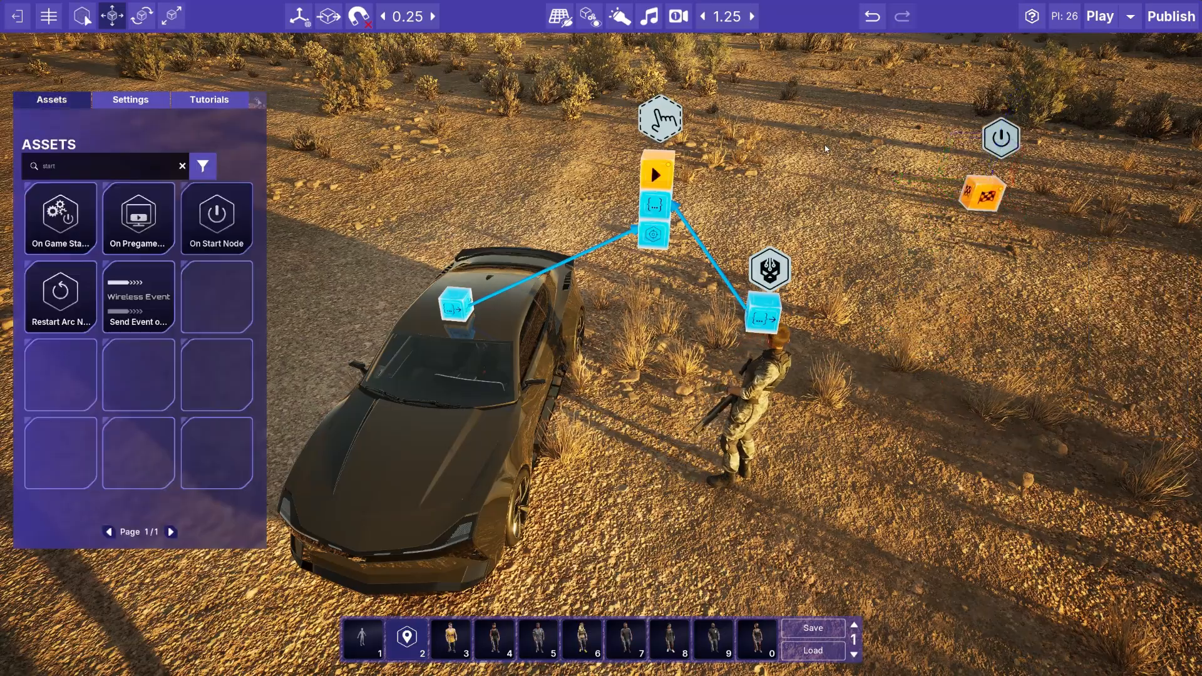
Link the On Start Node's On Start event to the Interact Node's Start Interaction function, and remove that link again.
click(988, 191)
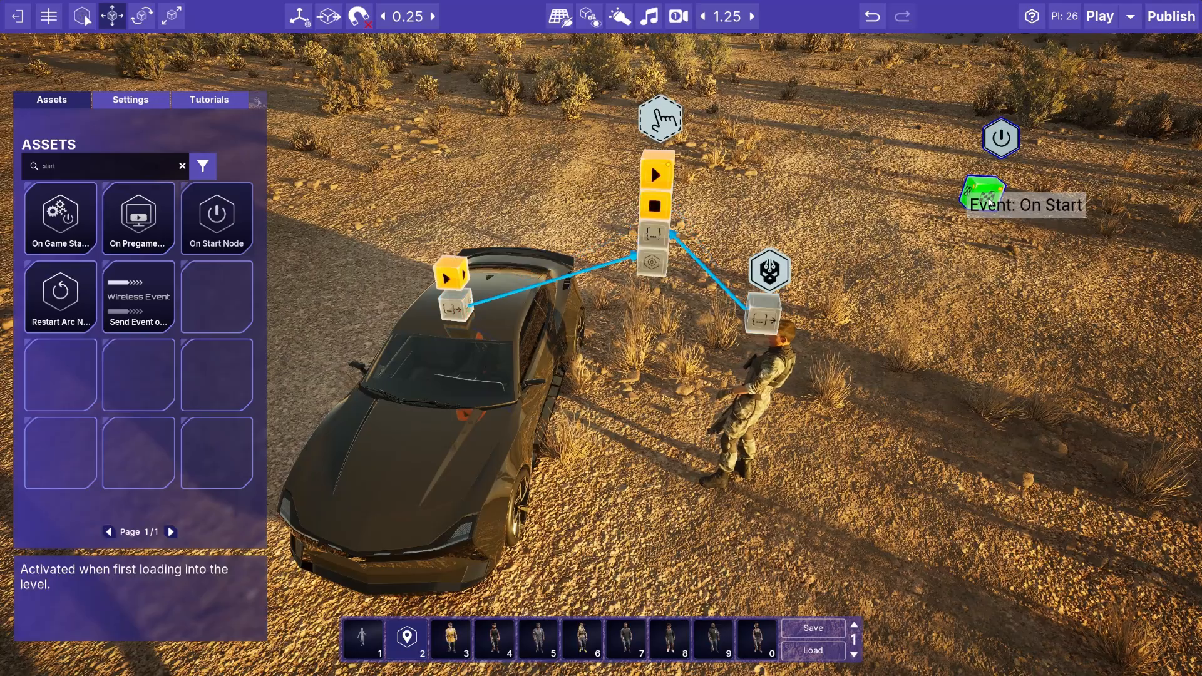
drag(991, 201, 658, 176)
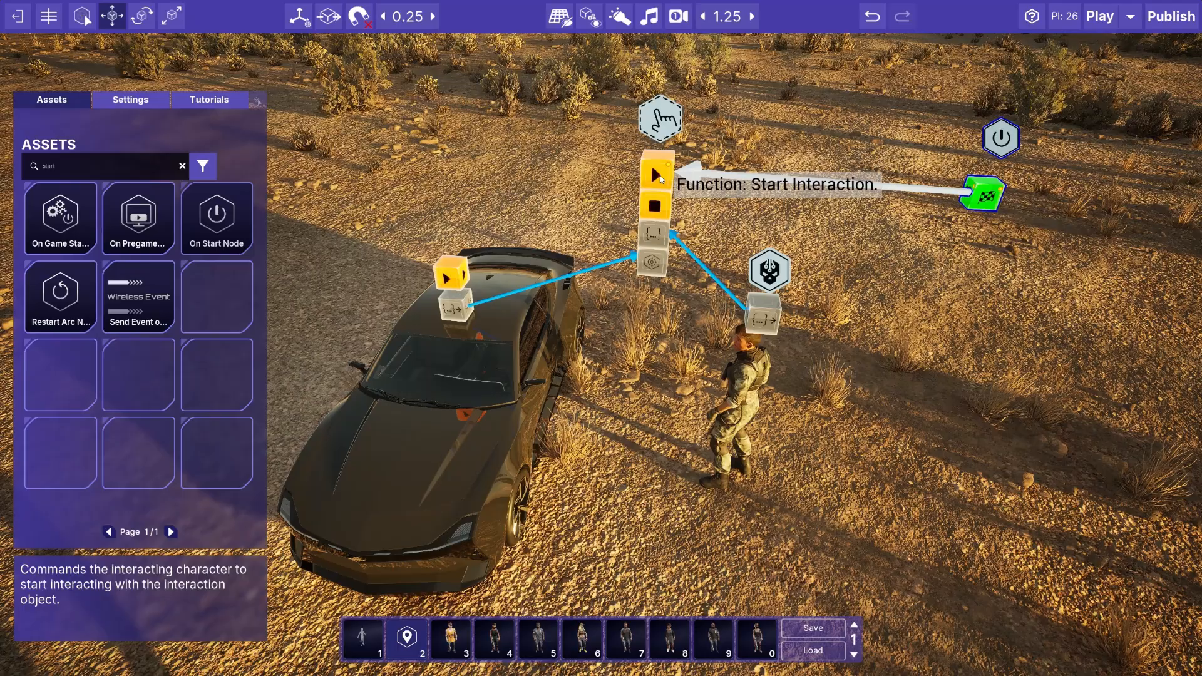
click(661, 178)
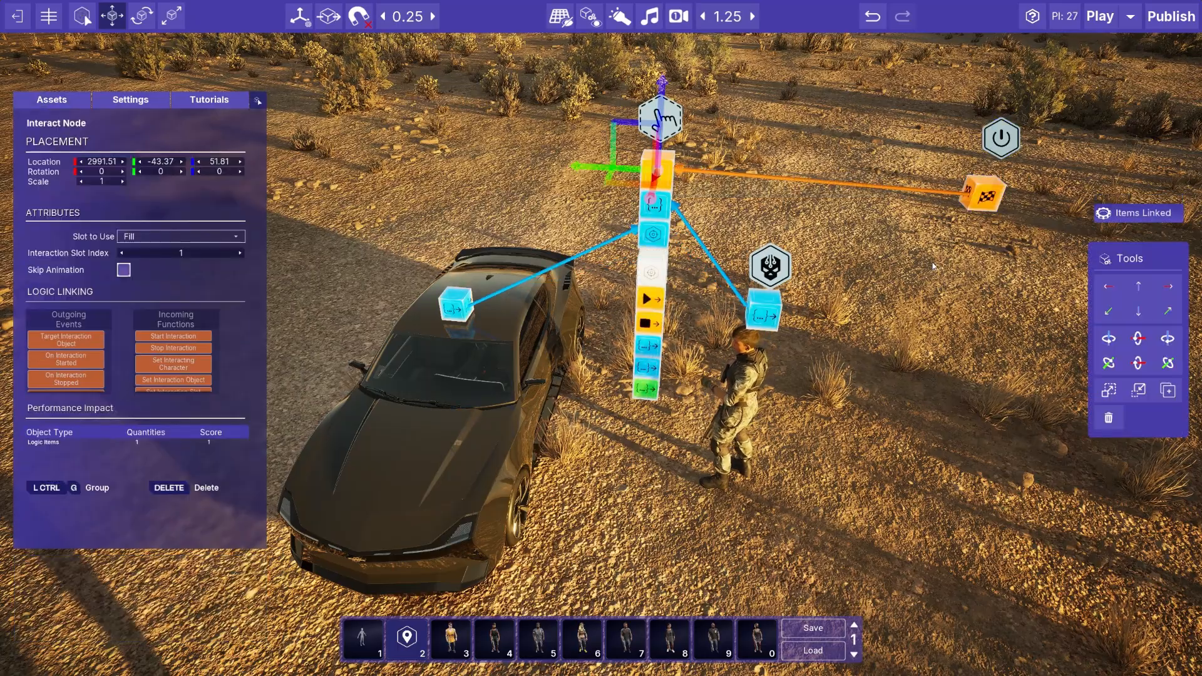
click(933, 266)
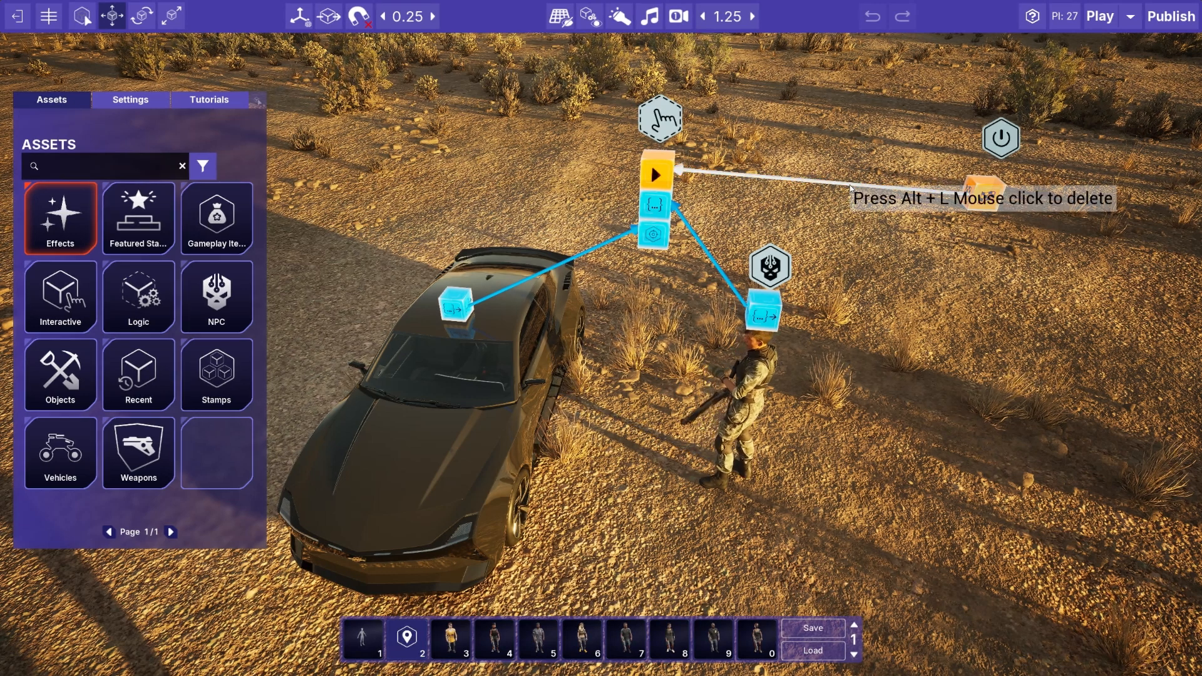
alt+click(851, 186)
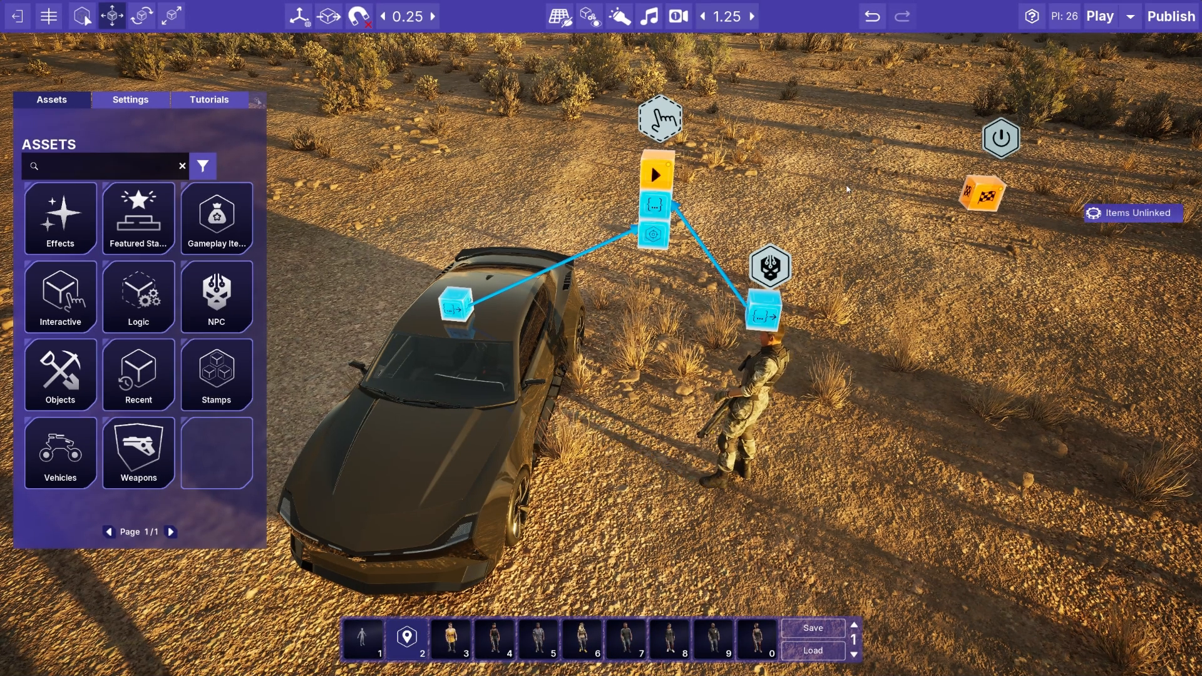
Search the assets for "delay", place a Delay Node beside the NPC and raise it level with the On Start Node.
click(106, 175)
text(delay)
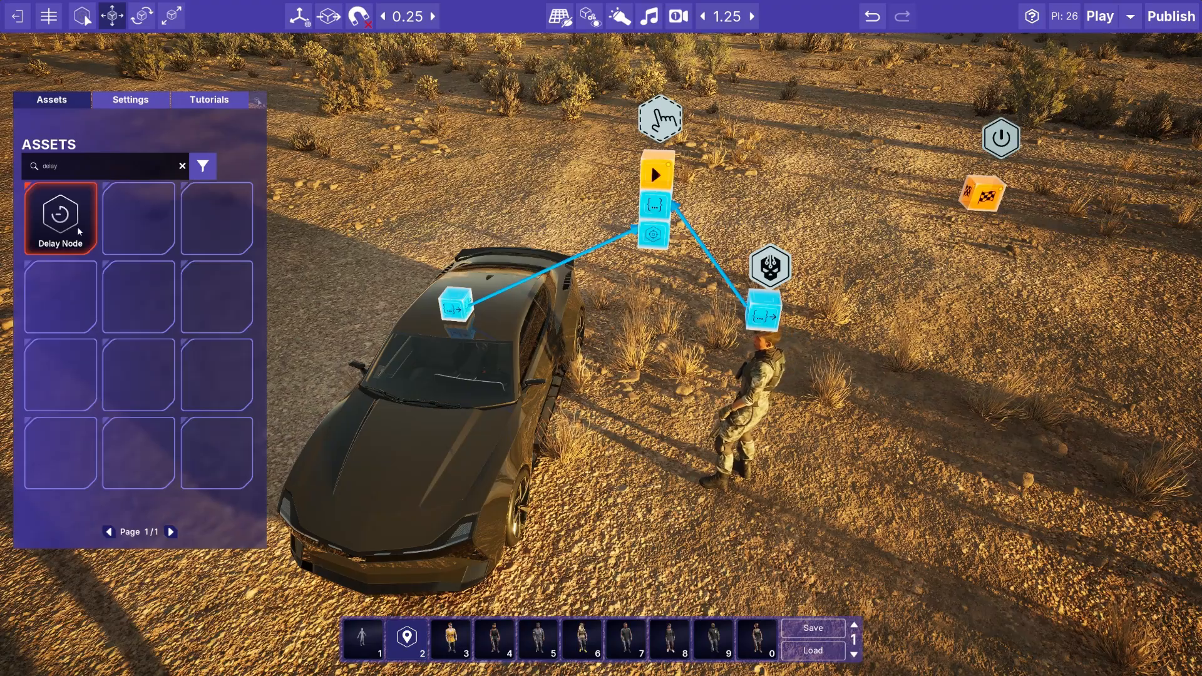
drag(78, 232, 872, 385)
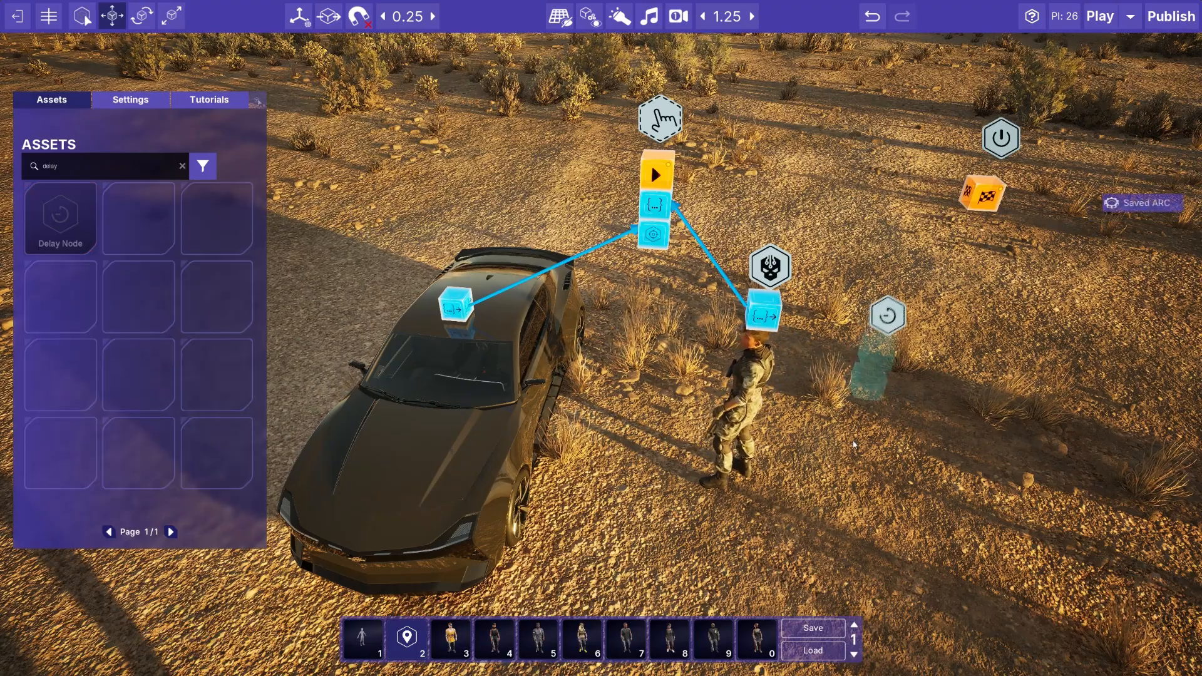
click(897, 301)
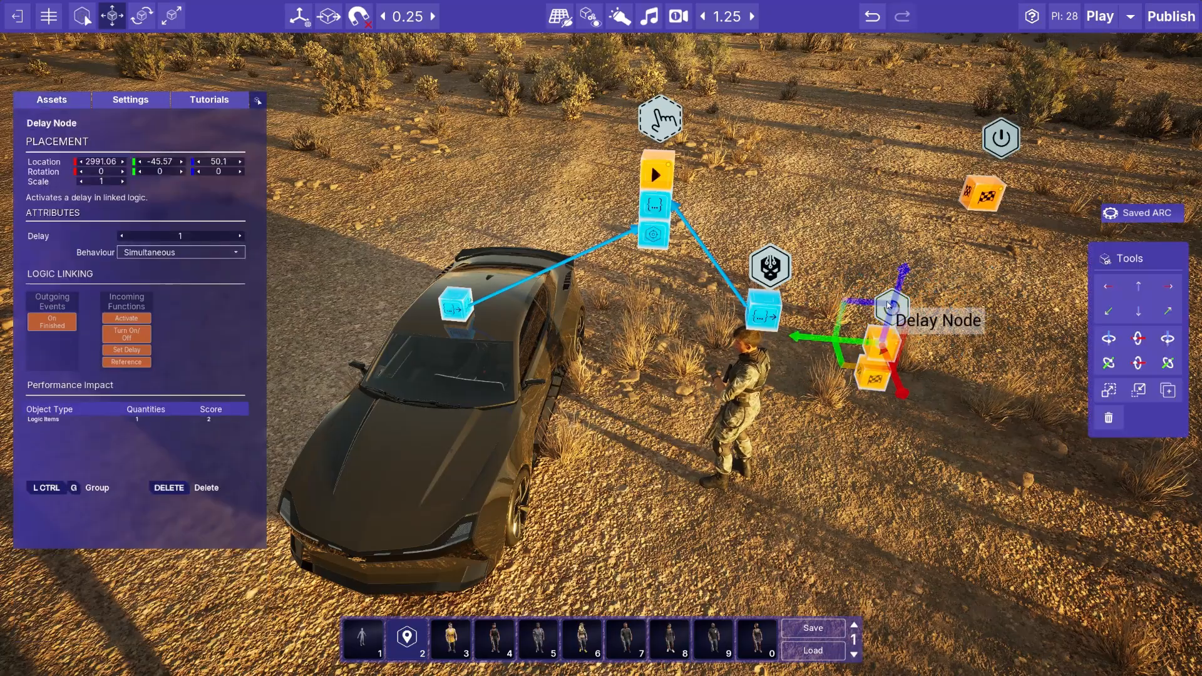
drag(904, 285, 868, 194)
click(953, 295)
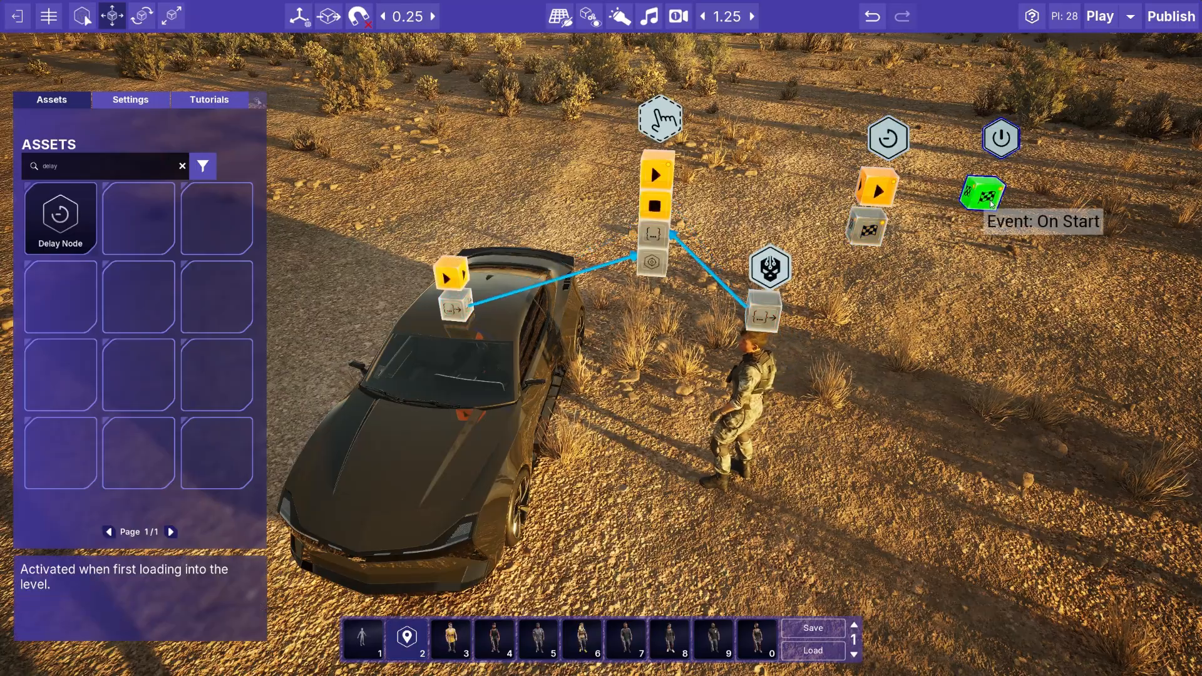
Link the On Start event to the Delay Node's Activate function and set the node's delay to 6.
drag(992, 203, 880, 196)
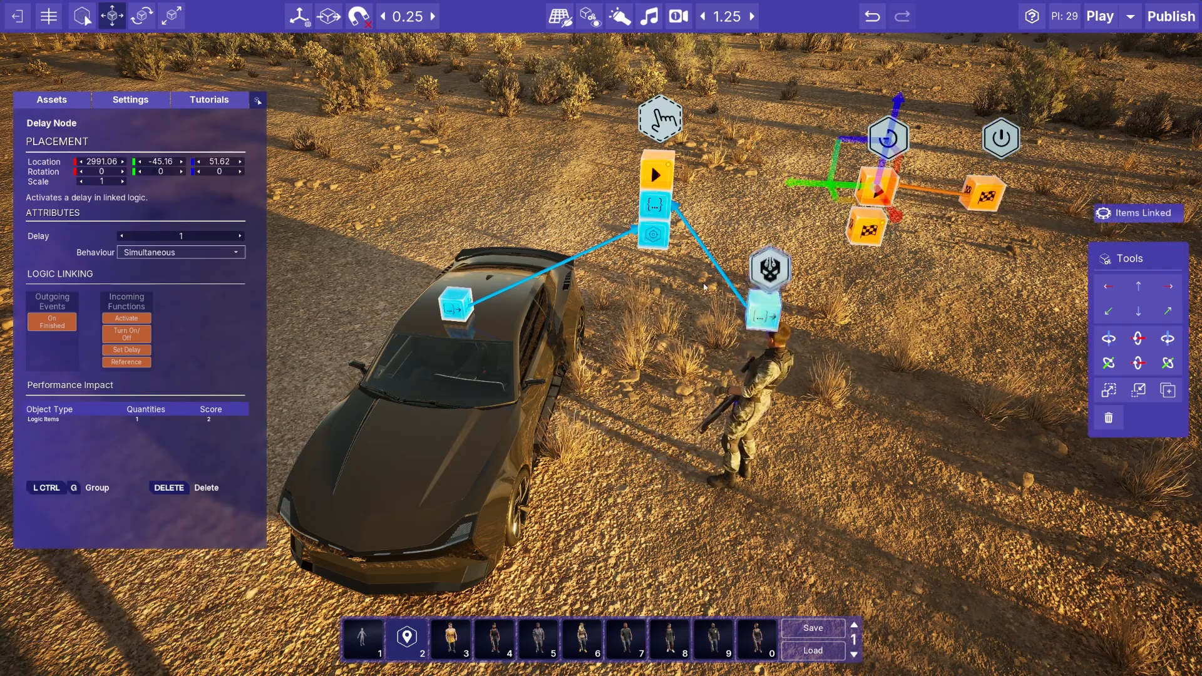
click(185, 237)
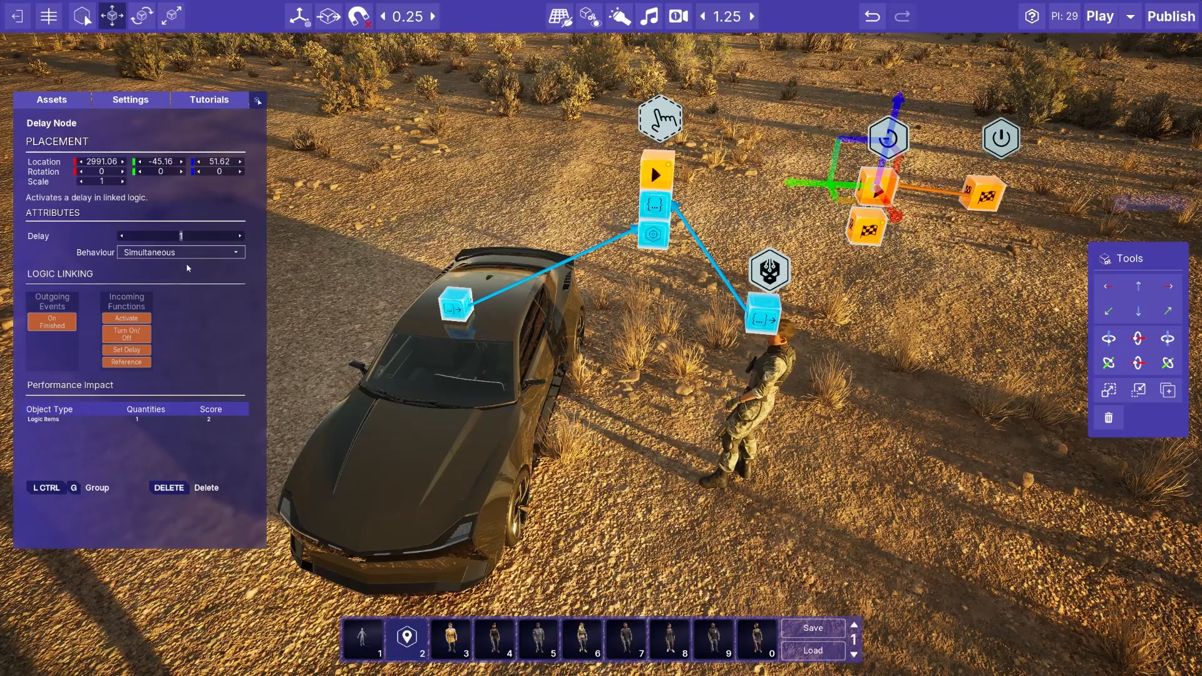
text(6)
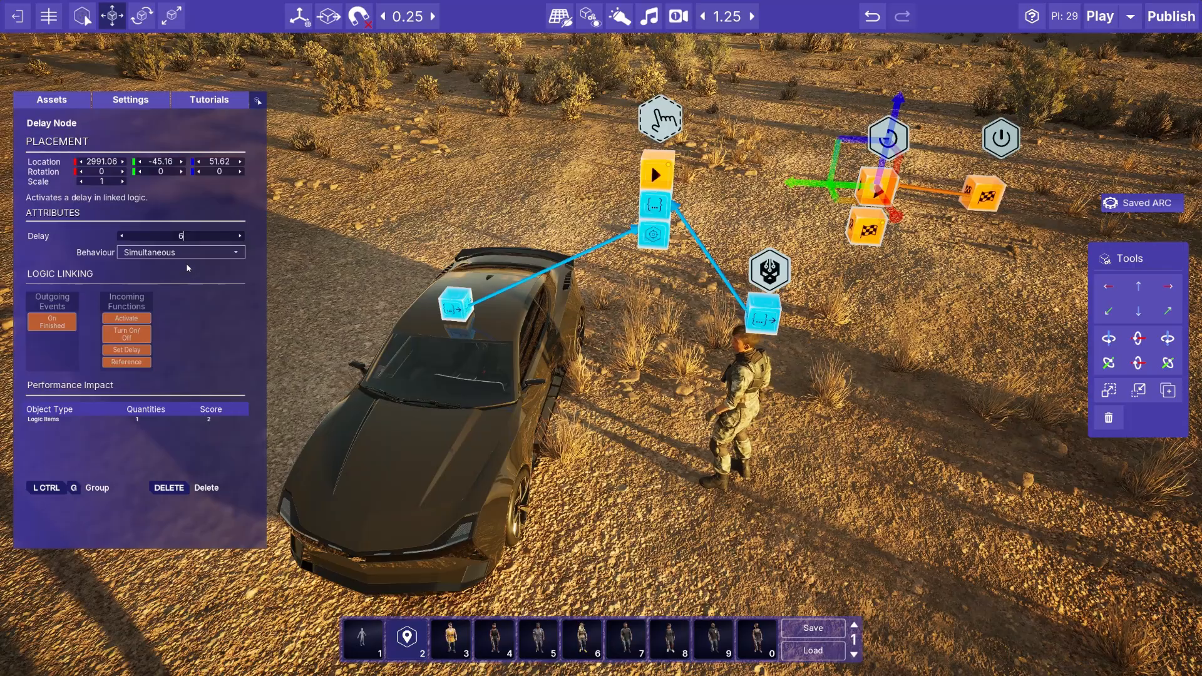
click(852, 283)
Link the Delay Node's On Finished event to the Interact Node's Start Interaction function and playtest the level.
drag(868, 233, 655, 175)
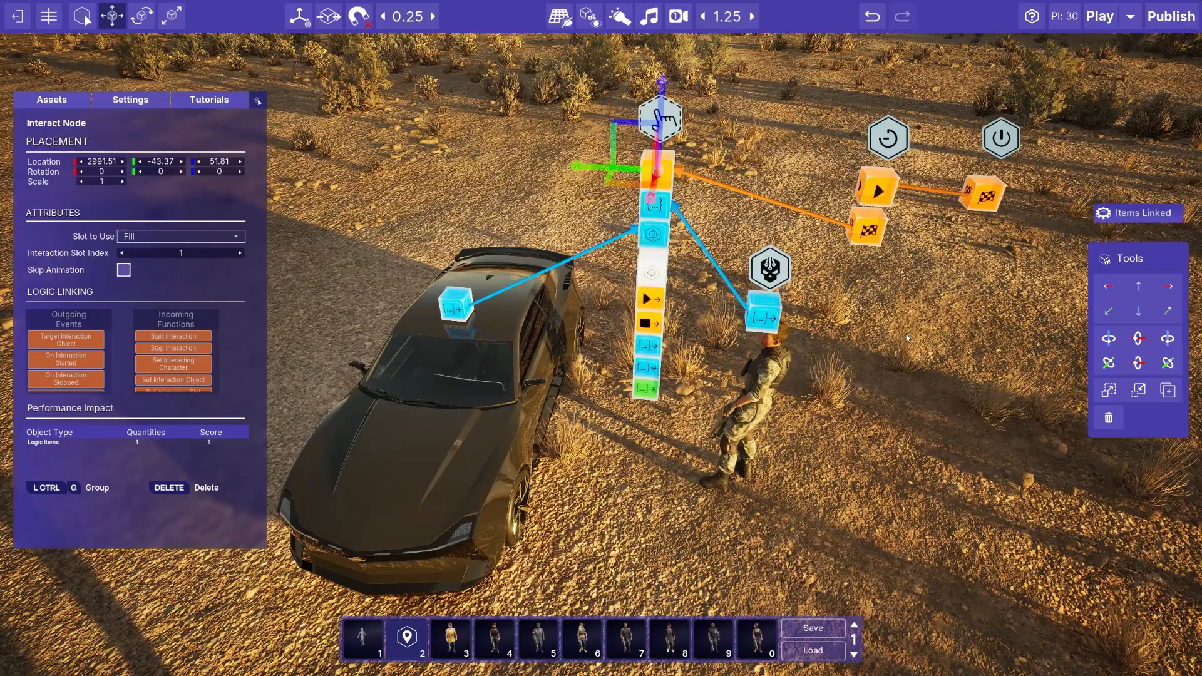
click(856, 300)
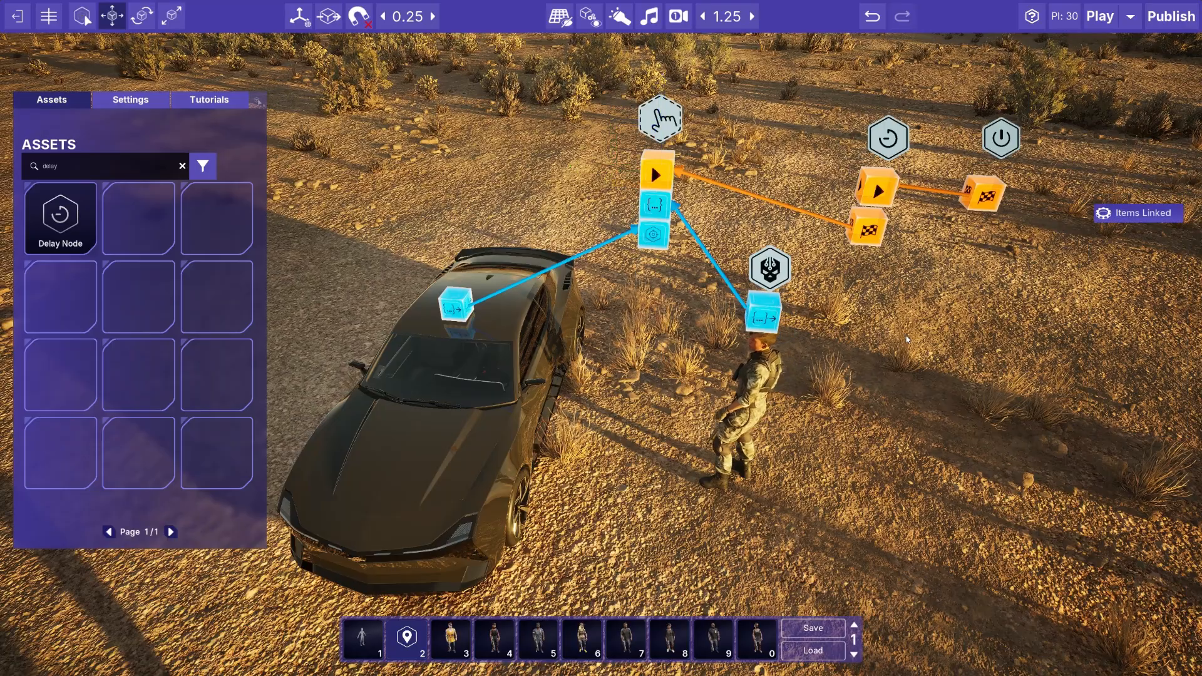
click(1101, 18)
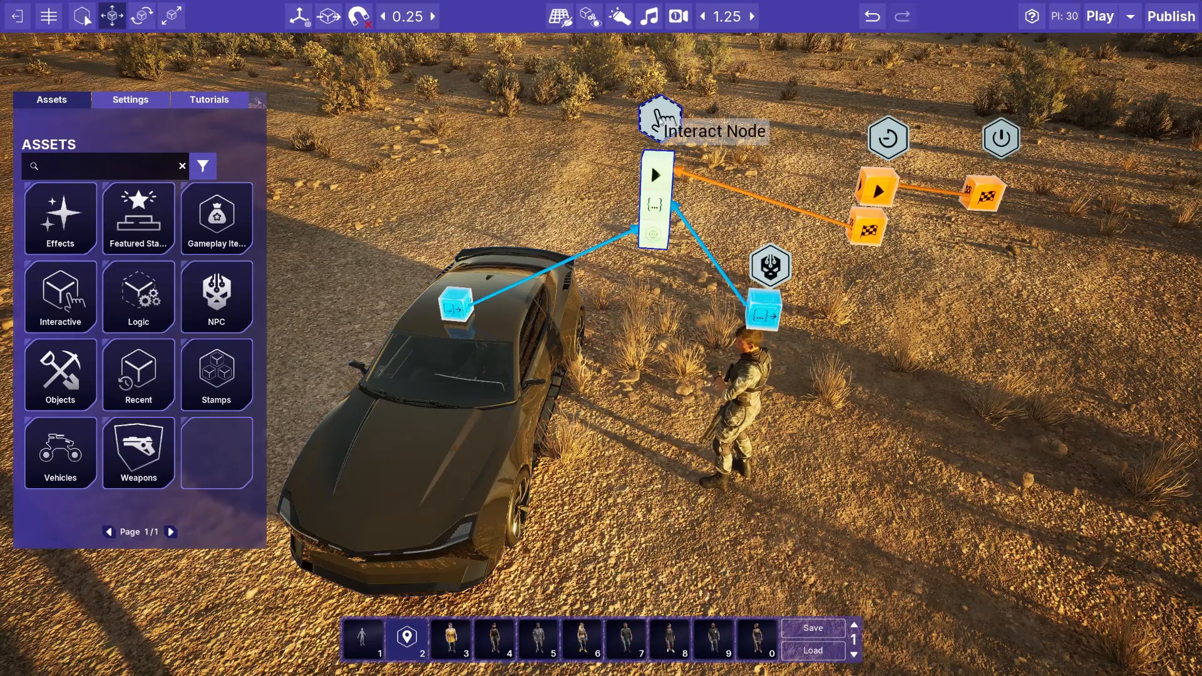
Set the Interact Node's Slot to Use to By Index and its Interaction Slot Index to 2.
click(652, 164)
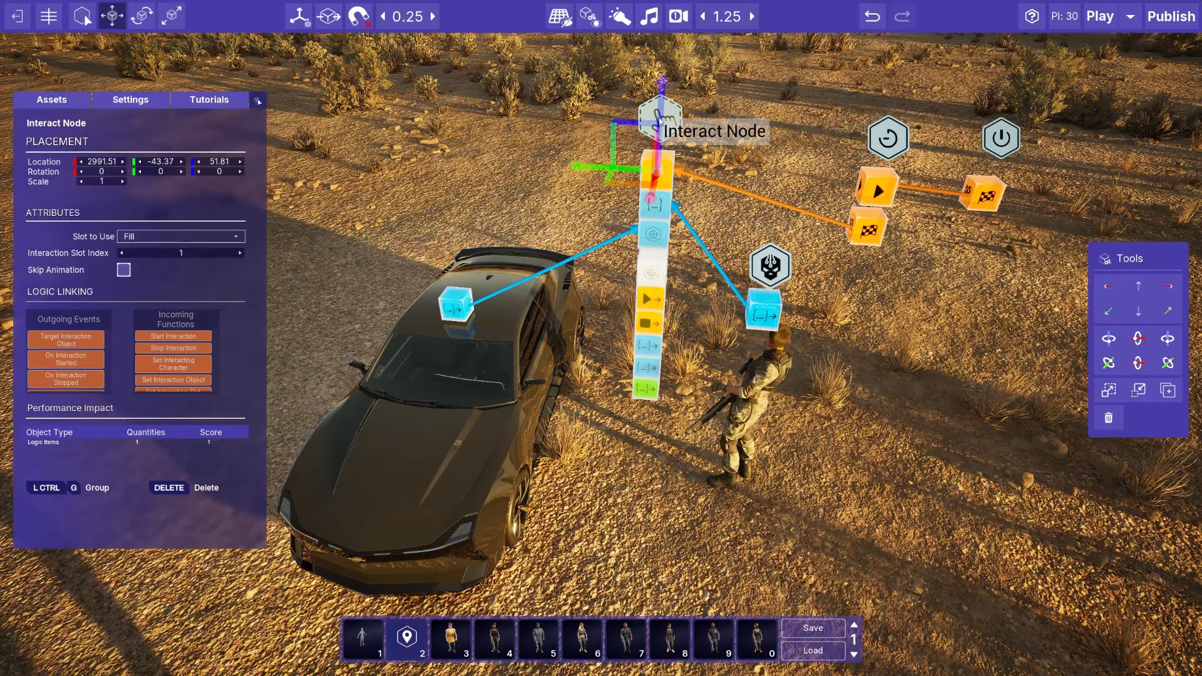
click(231, 237)
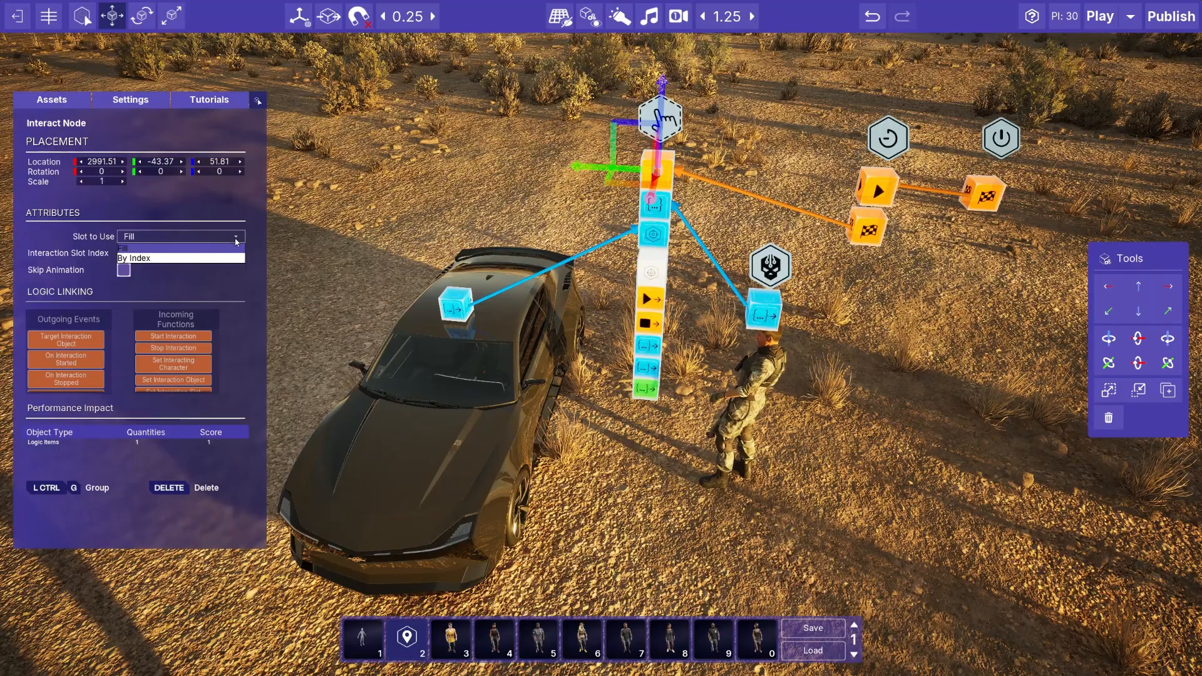
click(227, 259)
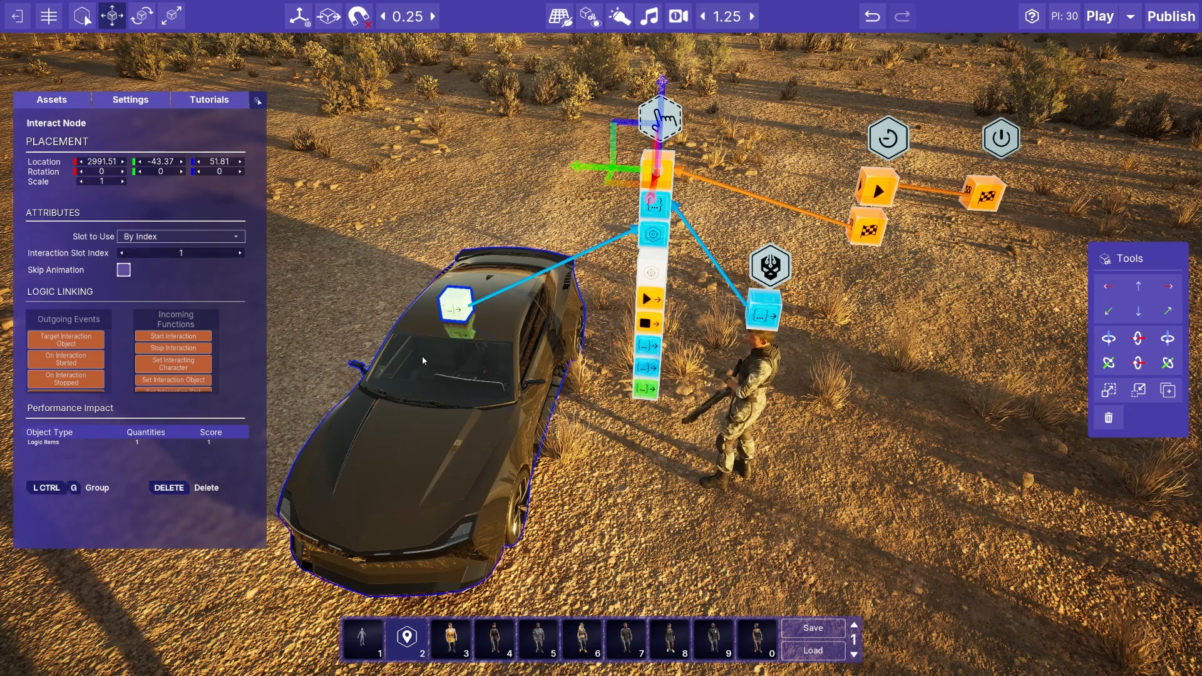
click(240, 253)
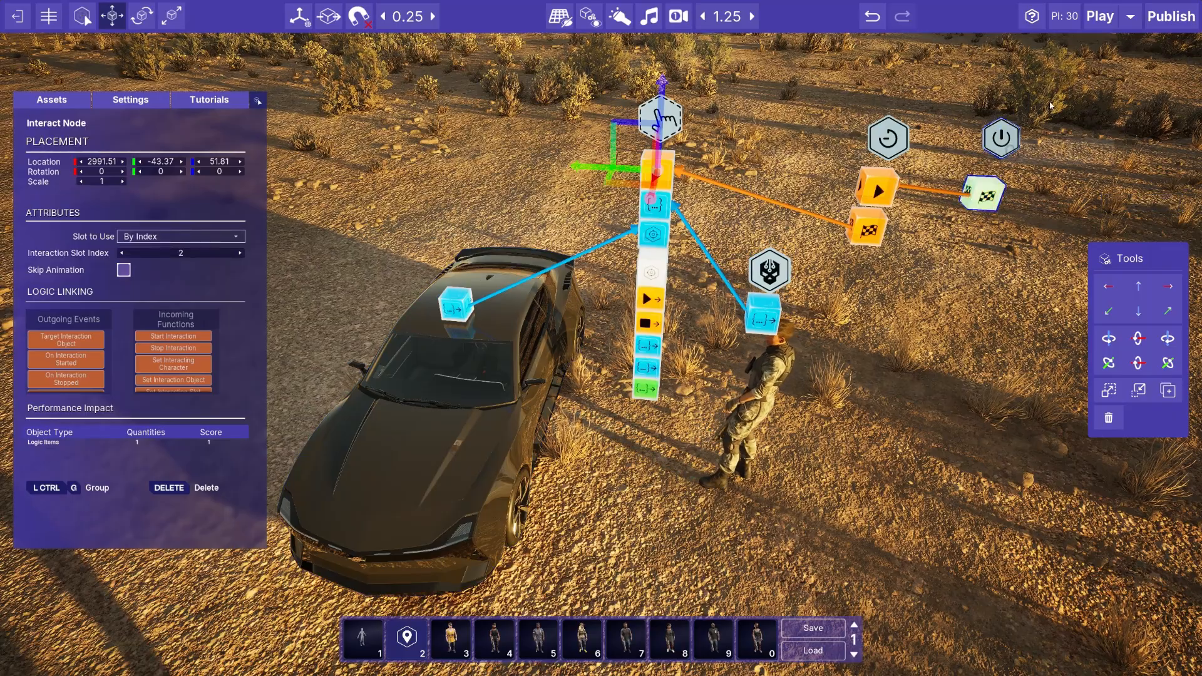
Playtest the level by entering the car and driving it around with the NPC logic active, and return to Build Mode.
click(1102, 23)
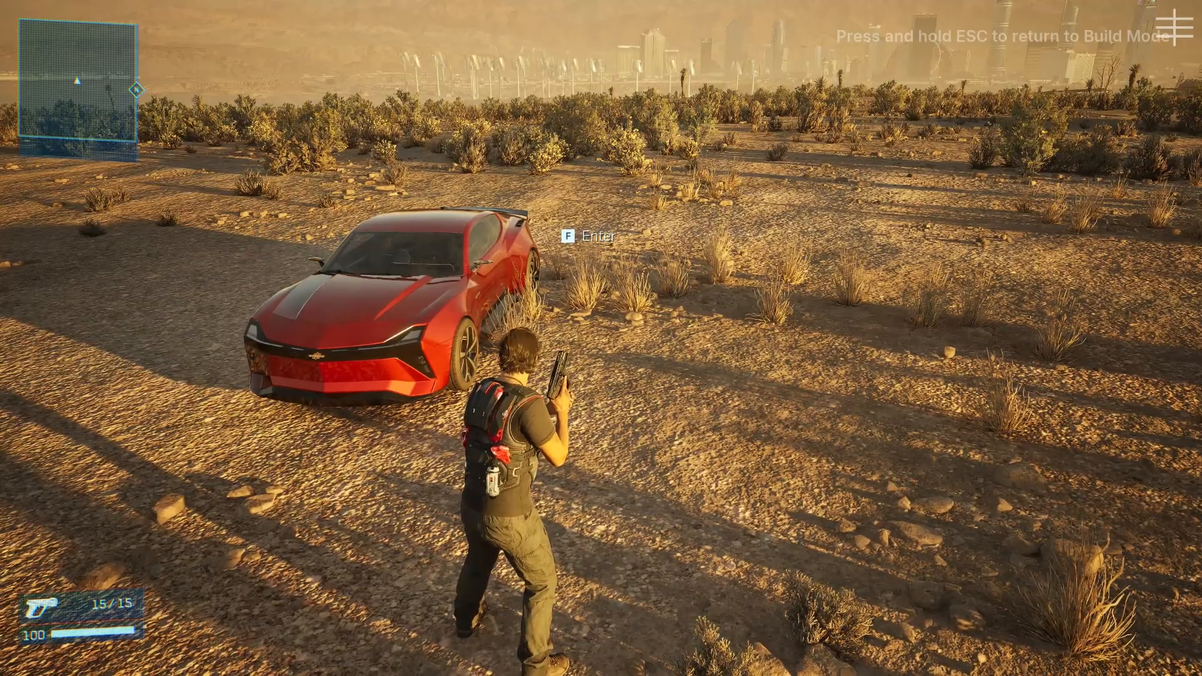
key(w)
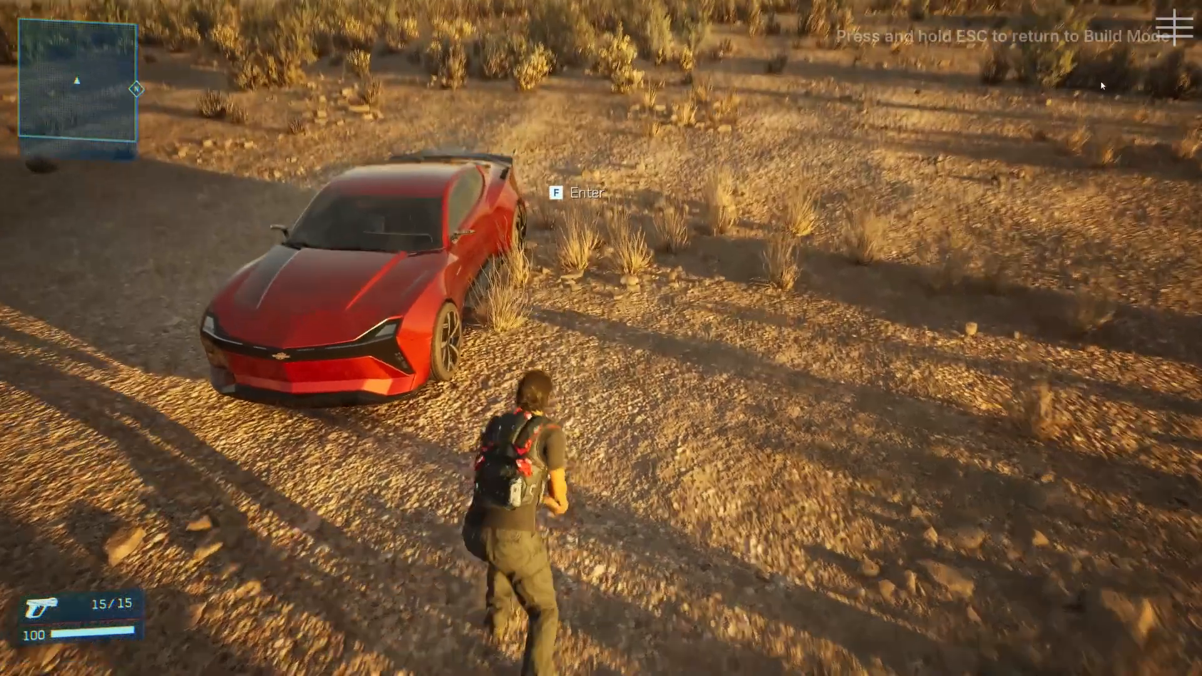
key(f)
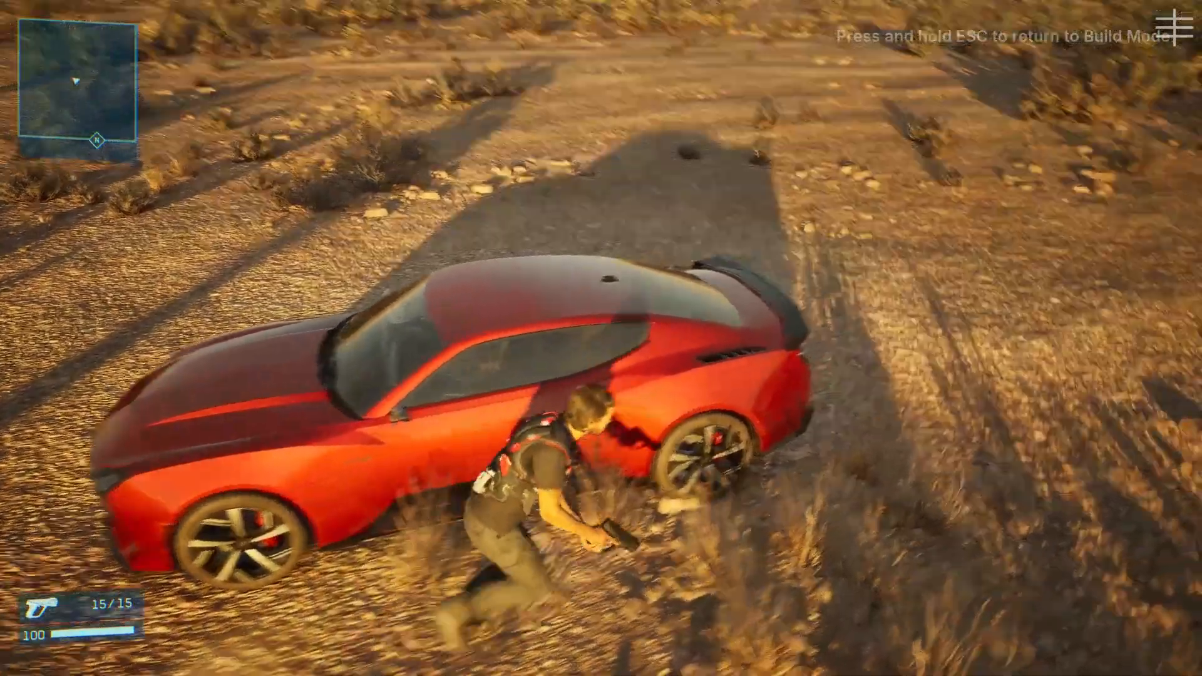
key(w)
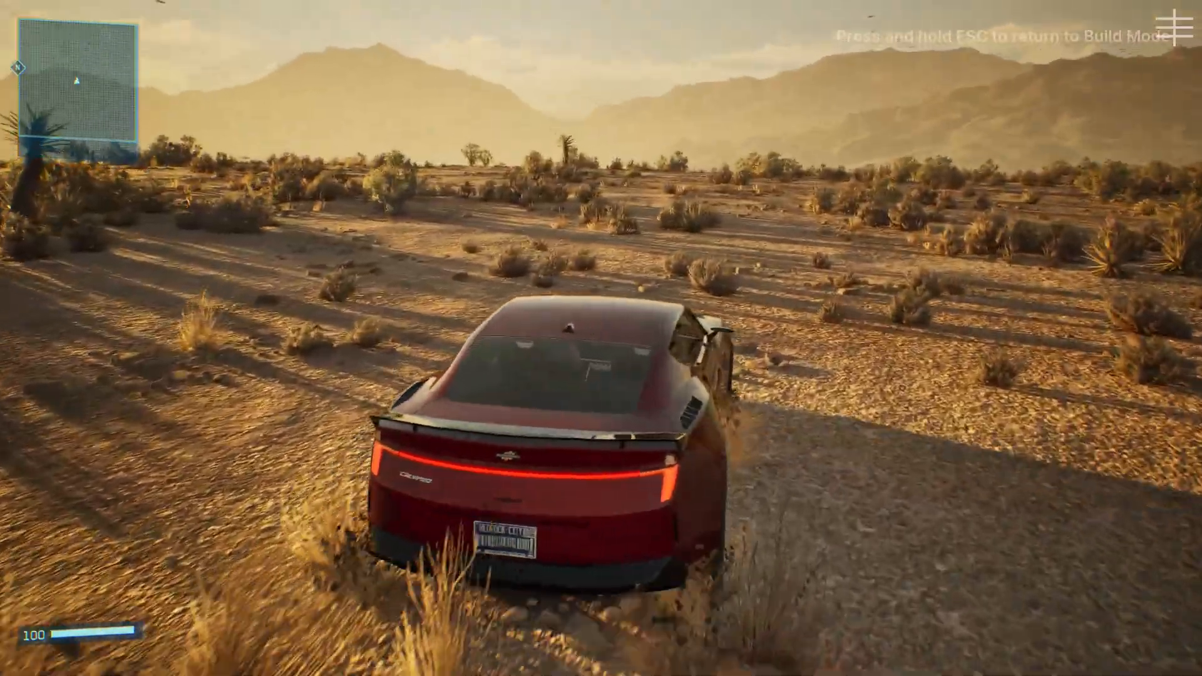
key(a)
key(d)
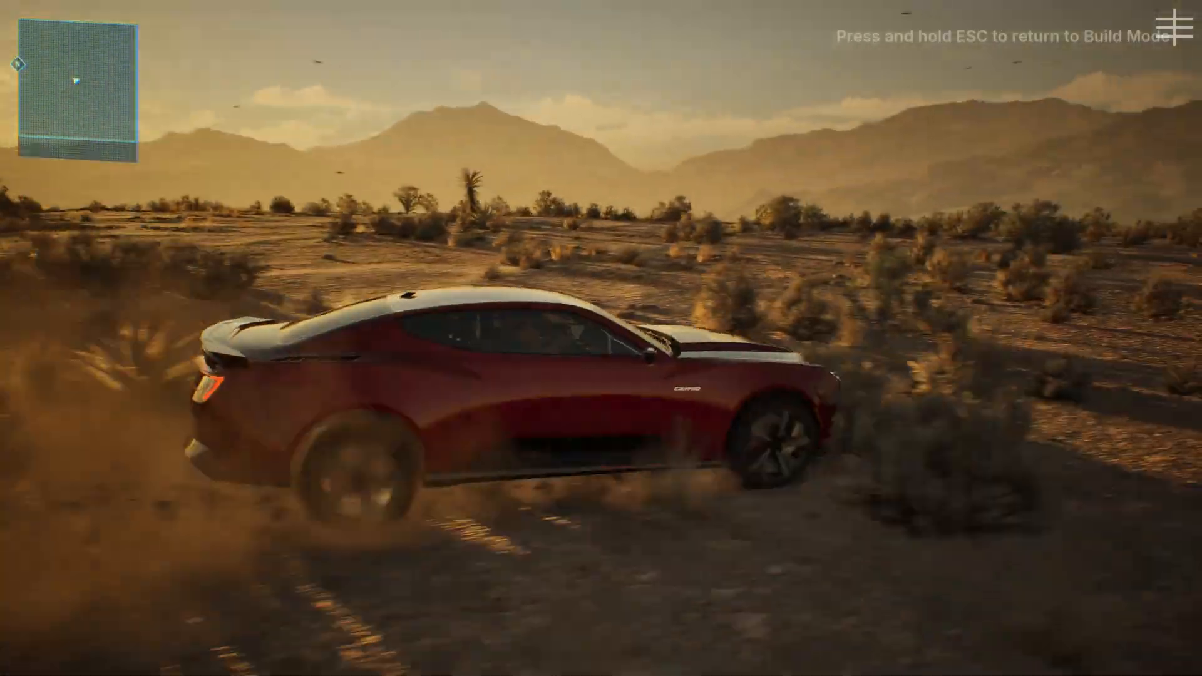
key(d)
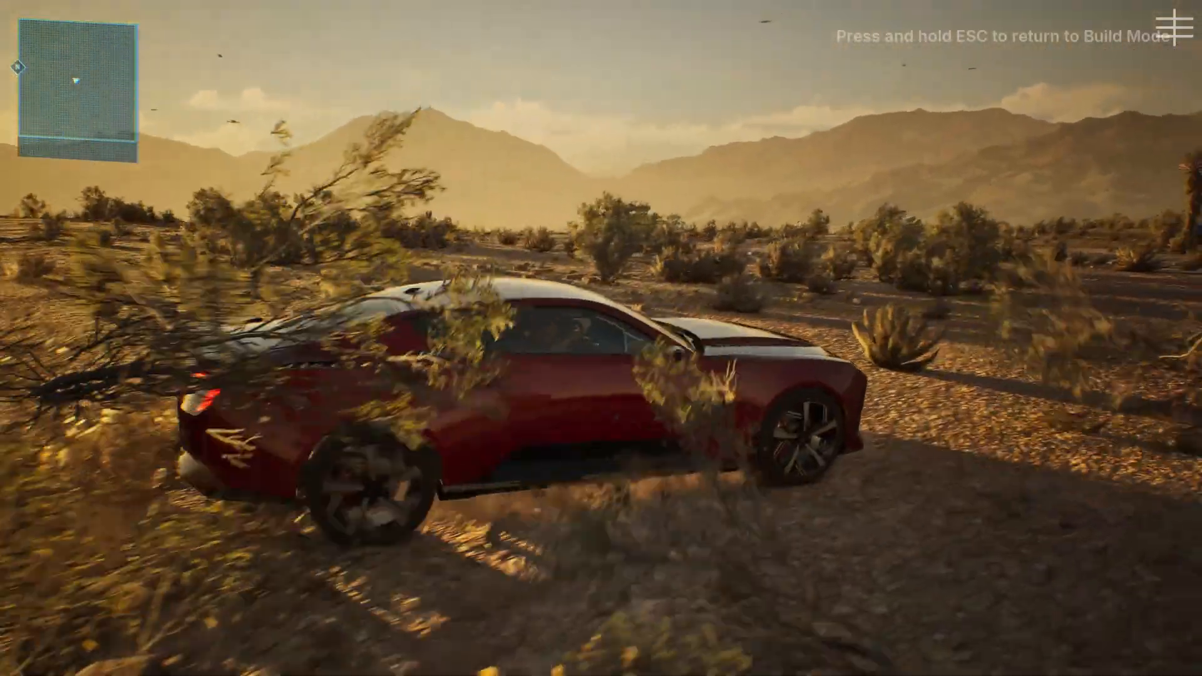
key(s)
key(Escape)
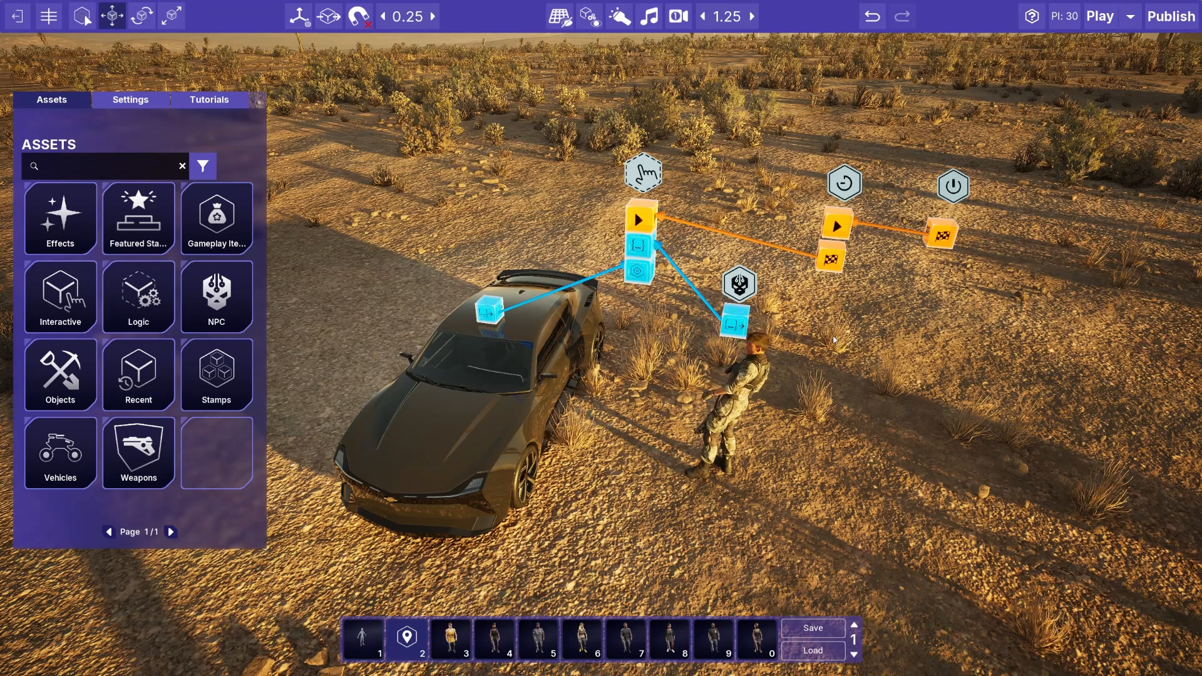
click(642, 179)
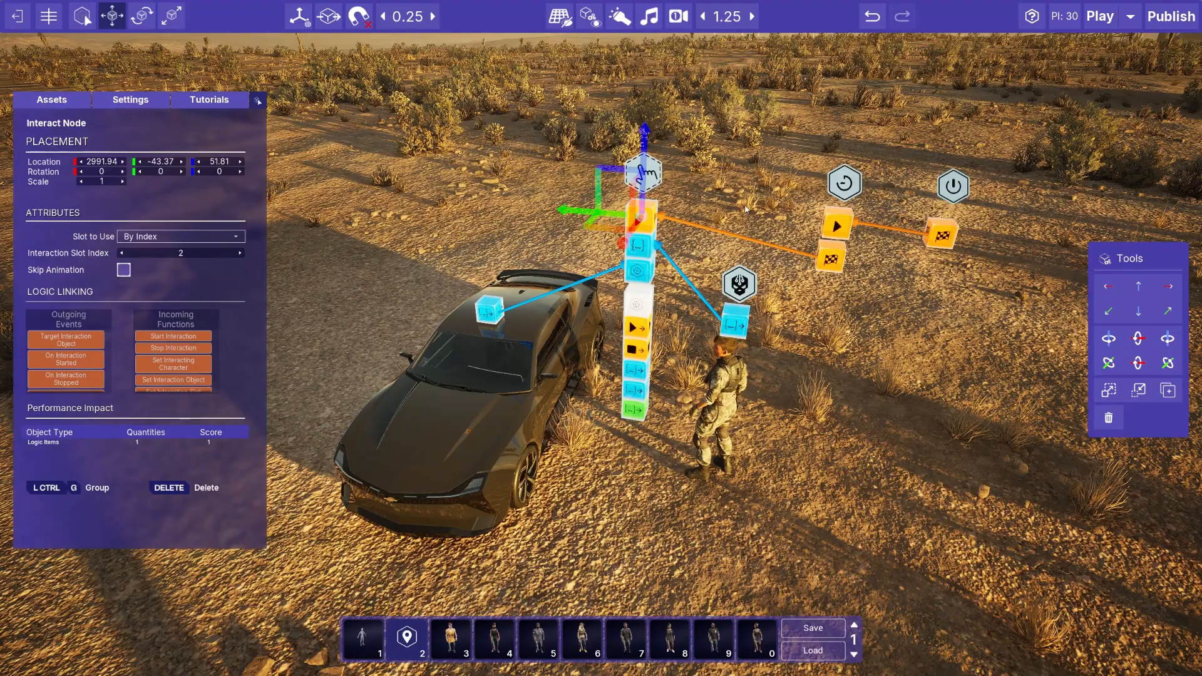
key(ctrl+c)
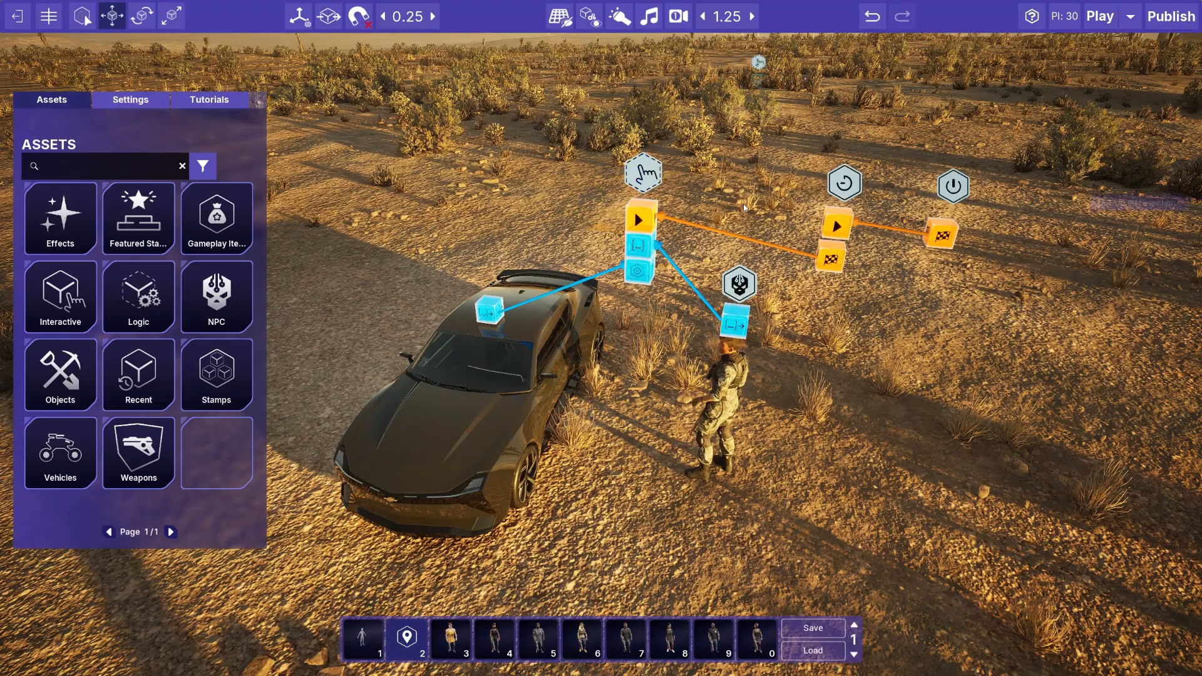
key(ctrl+v)
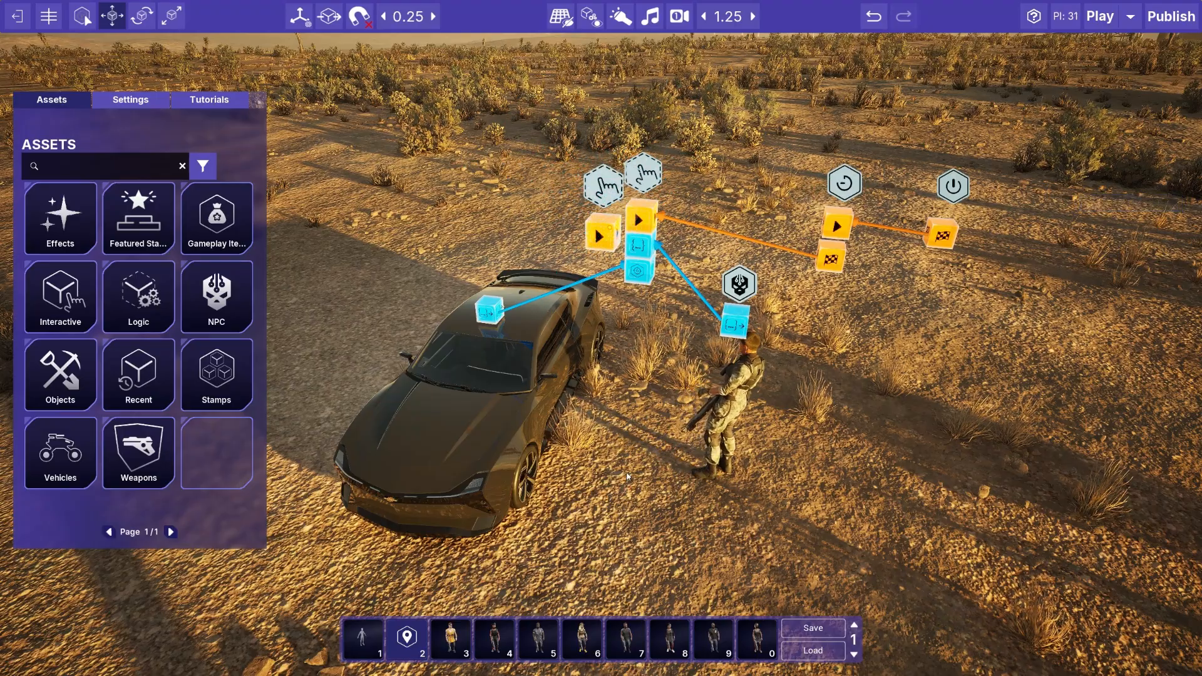
click(601, 188)
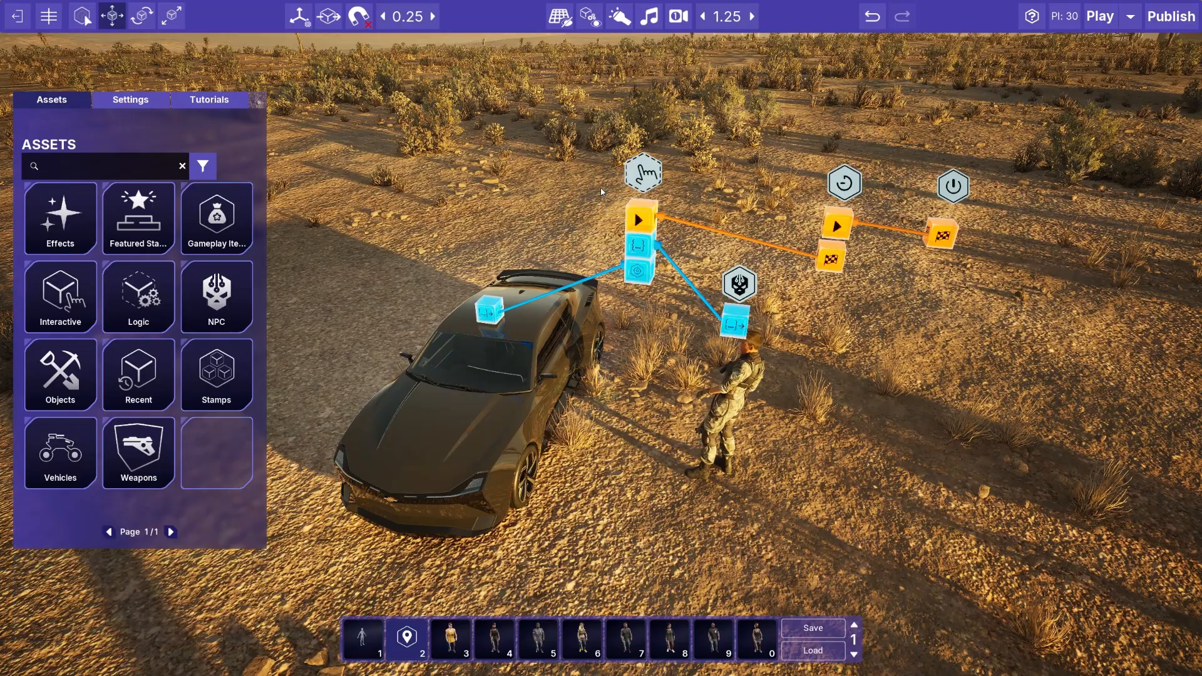
Duplicate the Interact Node and move the copy along Y to the other side of the car, at -39.84.
click(640, 171)
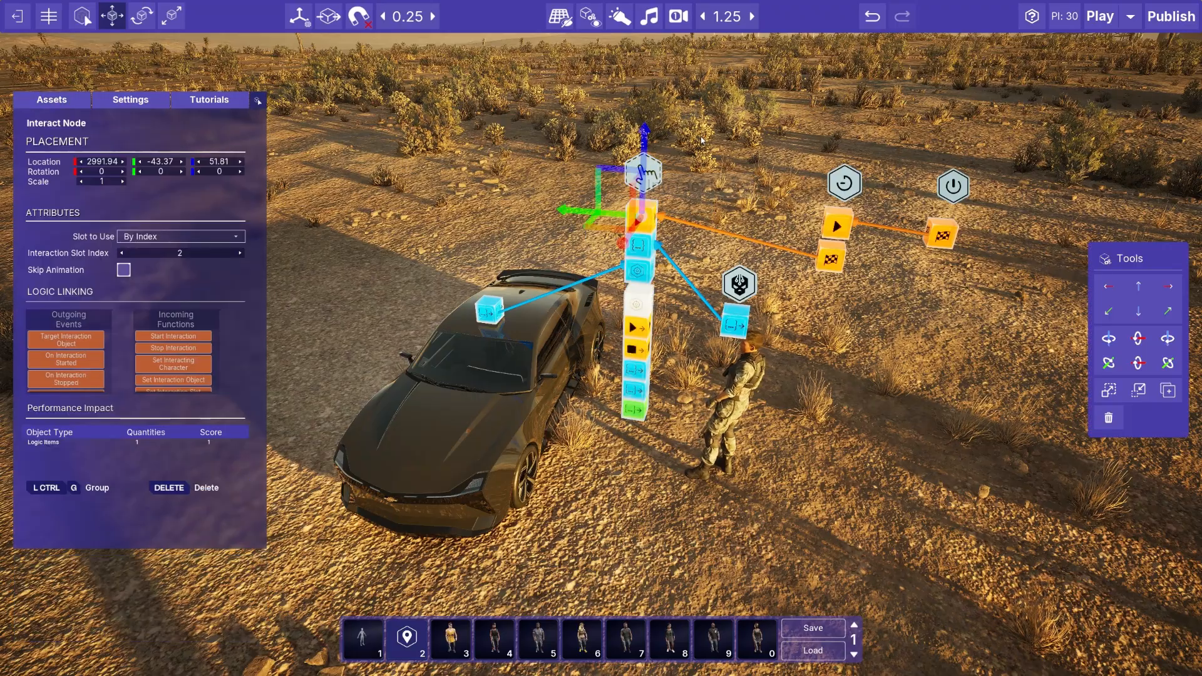
key(ctrl+d)
drag(571, 213, 350, 191)
key(a)
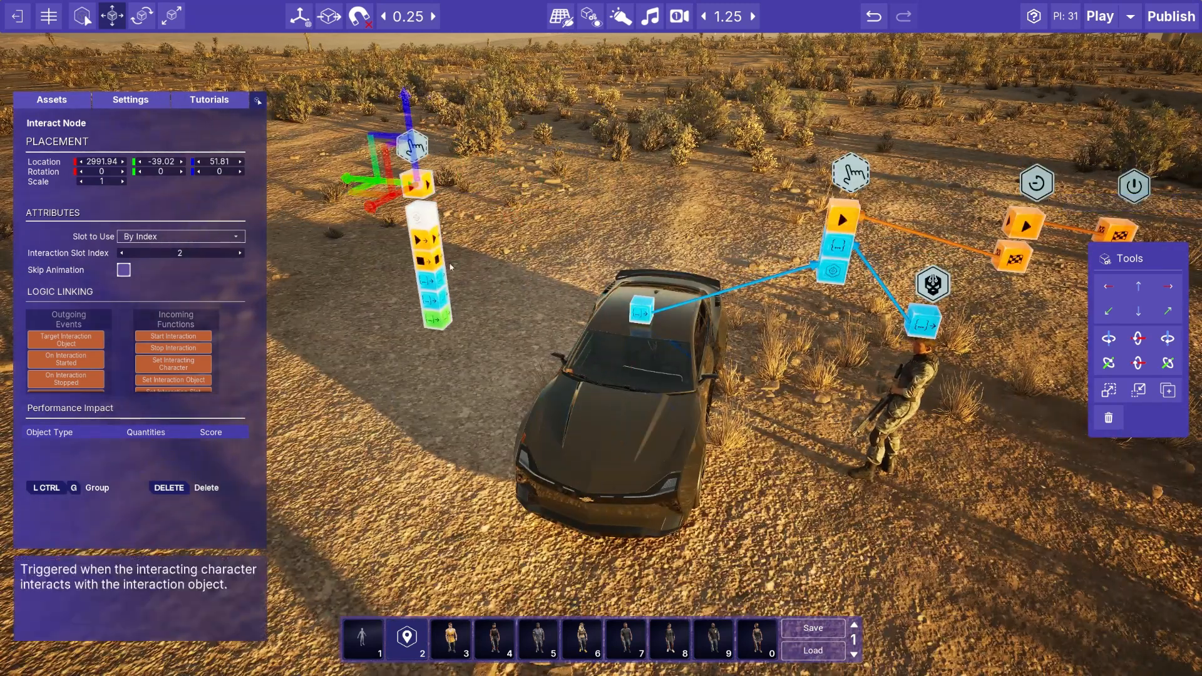
click(516, 298)
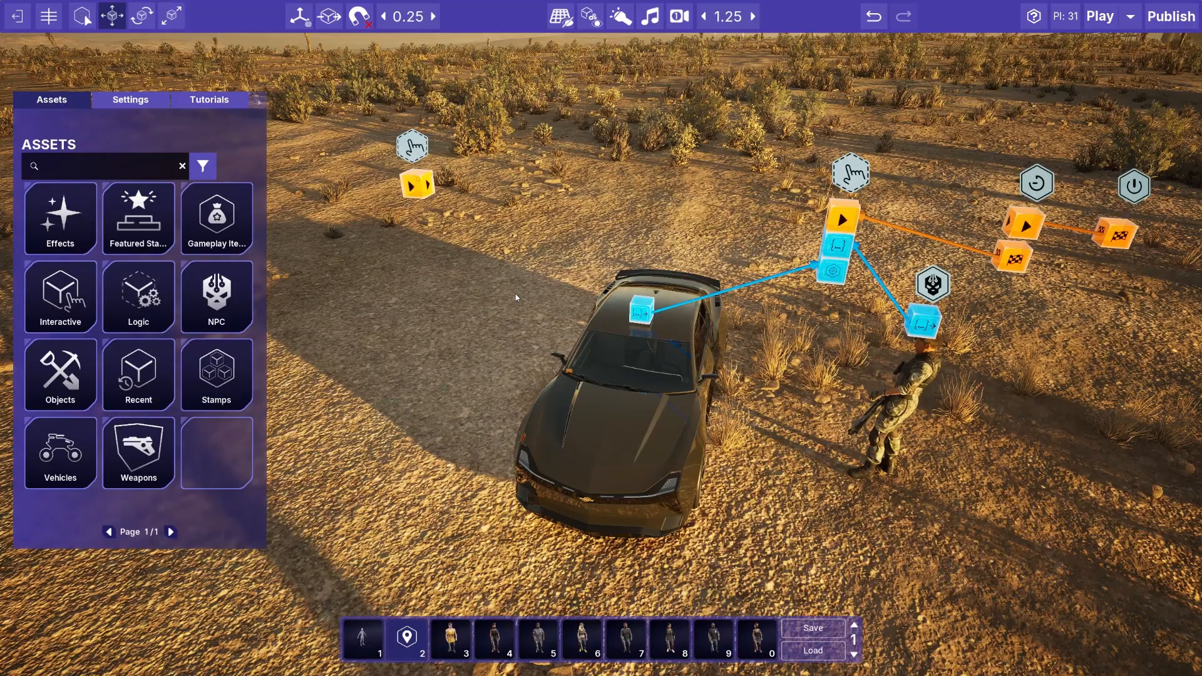
click(417, 185)
drag(351, 197, 424, 200)
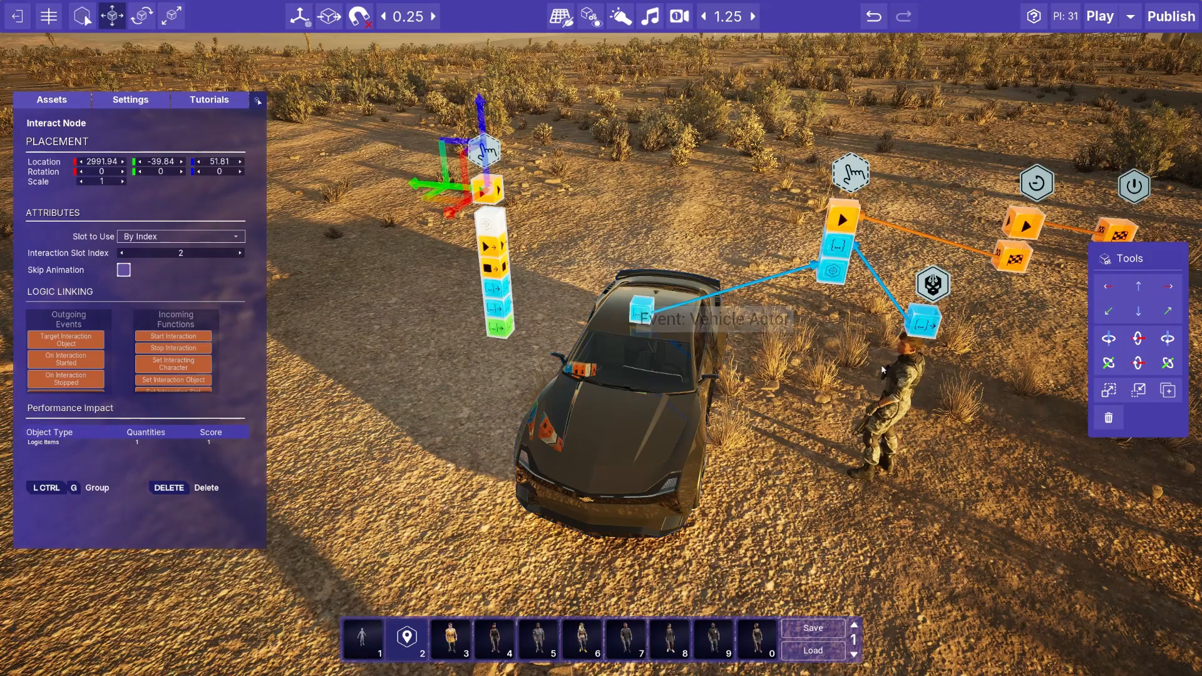
Link the car's Vehicle Actor event to the duplicate's Set Interaction Object function and the NPC's Spawned AI event to its Set Interacting Character function.
click(635, 319)
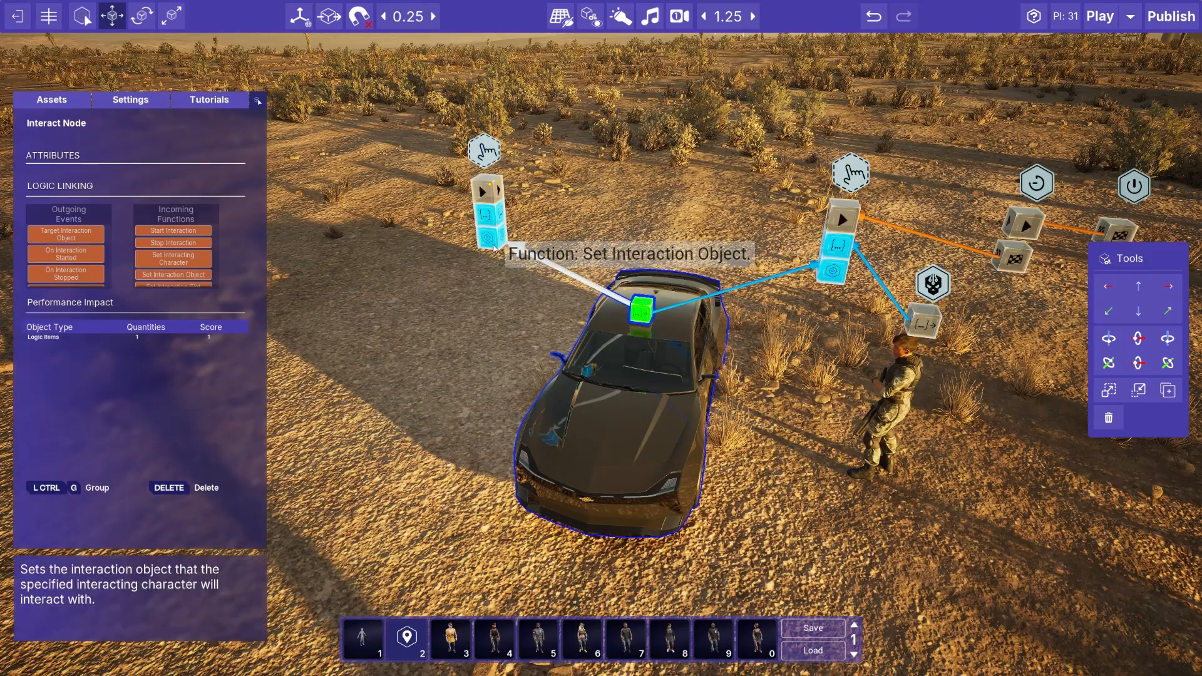
click(489, 241)
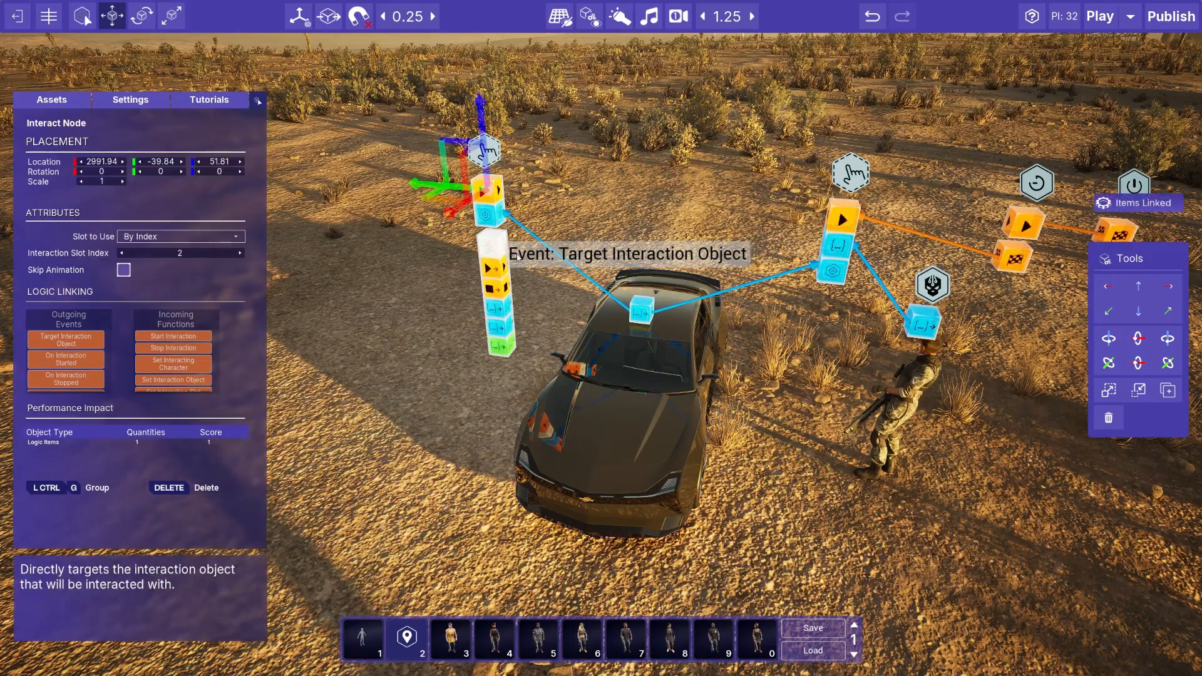
click(922, 324)
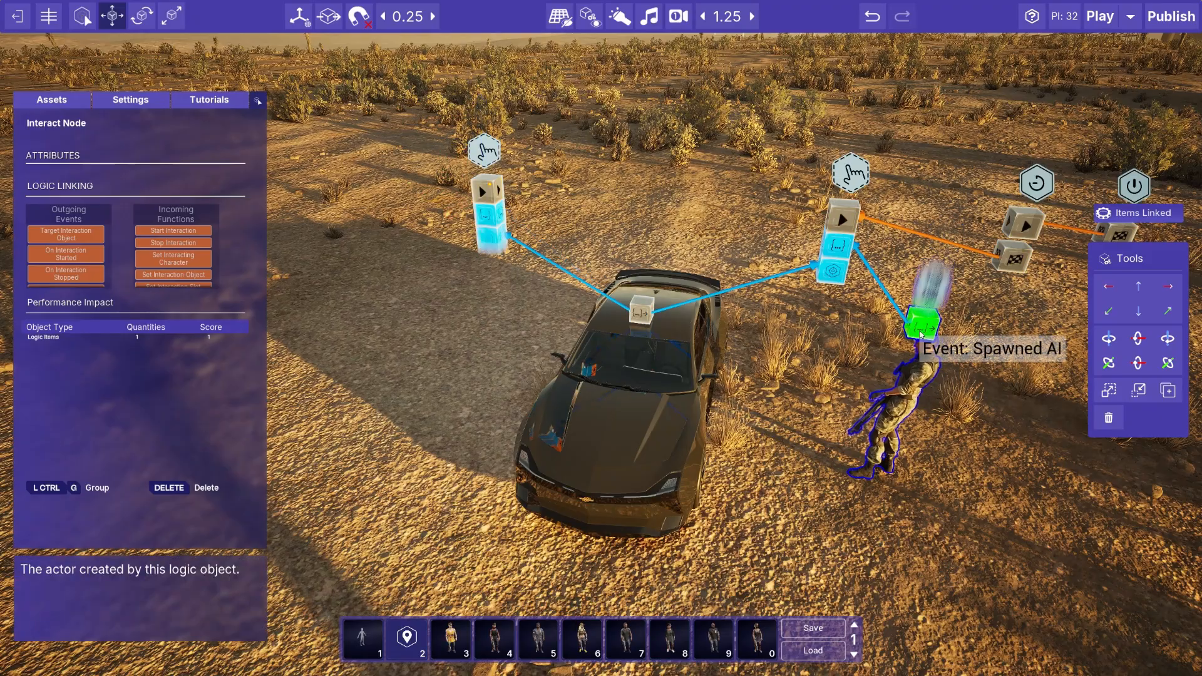
click(488, 219)
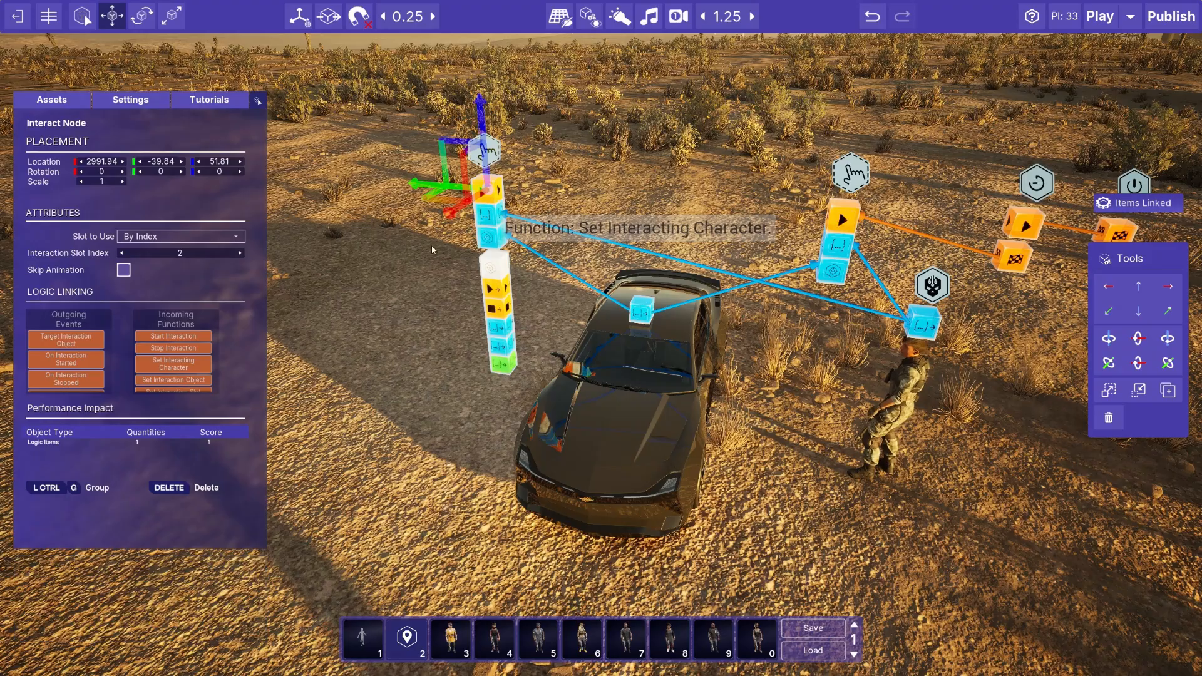
click(423, 283)
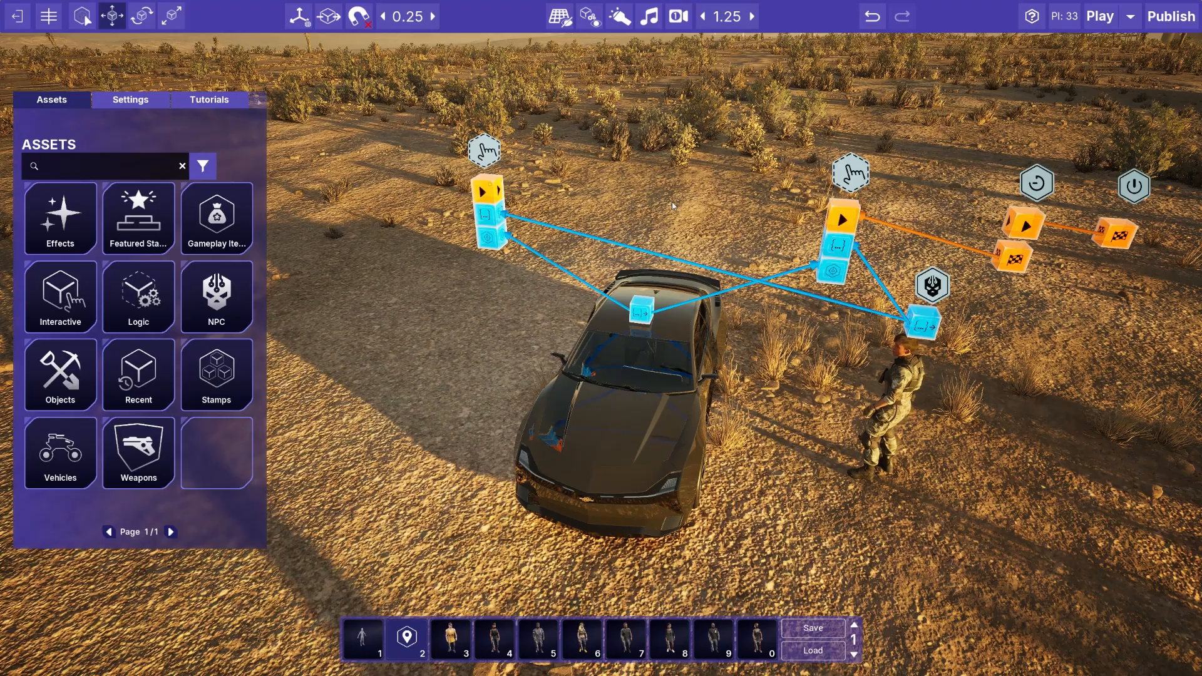
Try linking the original Interact Node's On Interaction Started event directly to the duplicate's Stop Interaction function, and remove that link.
mouse_move(844, 220)
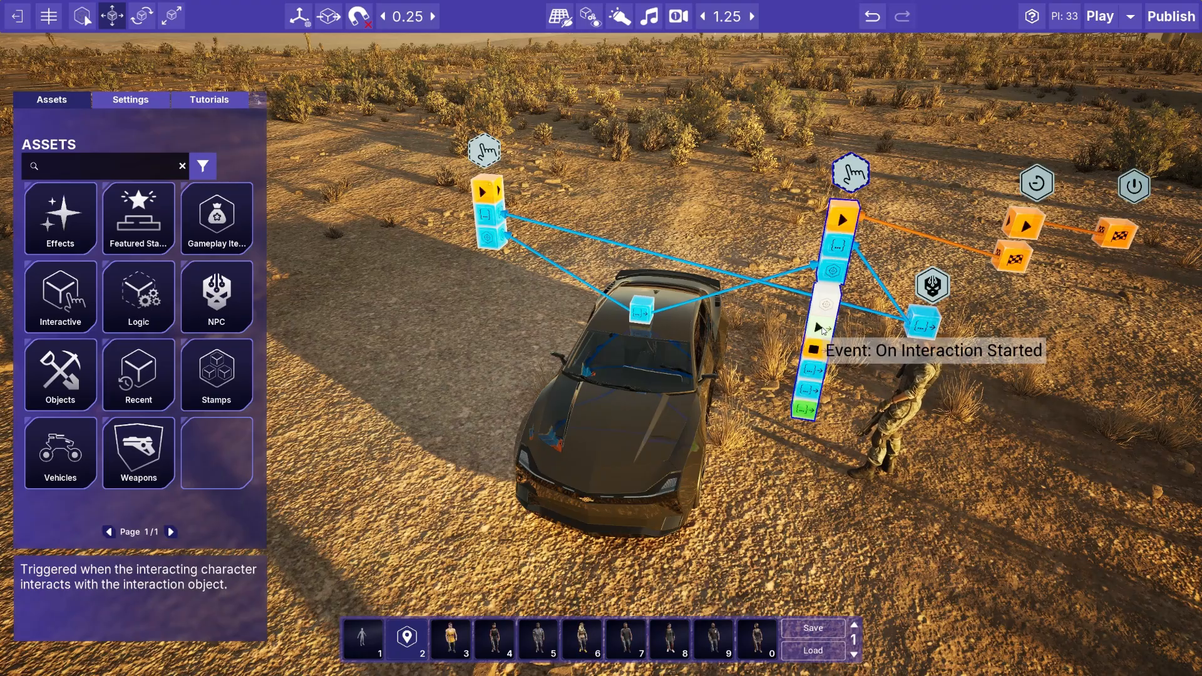
click(823, 330)
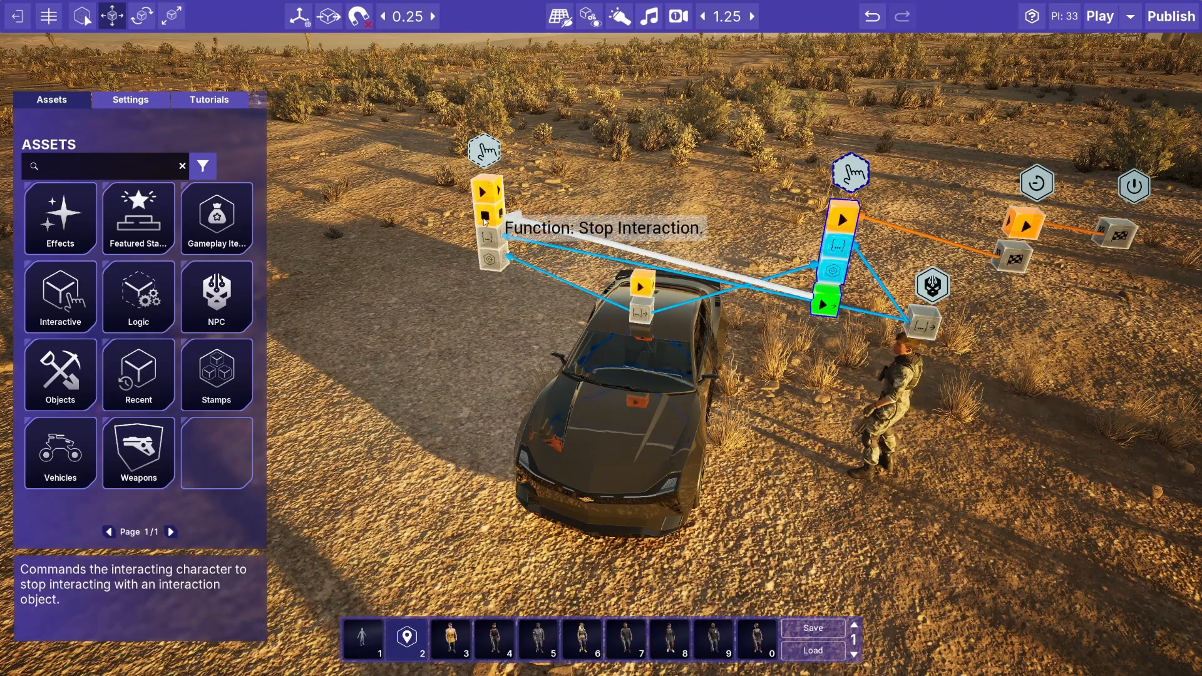
click(486, 218)
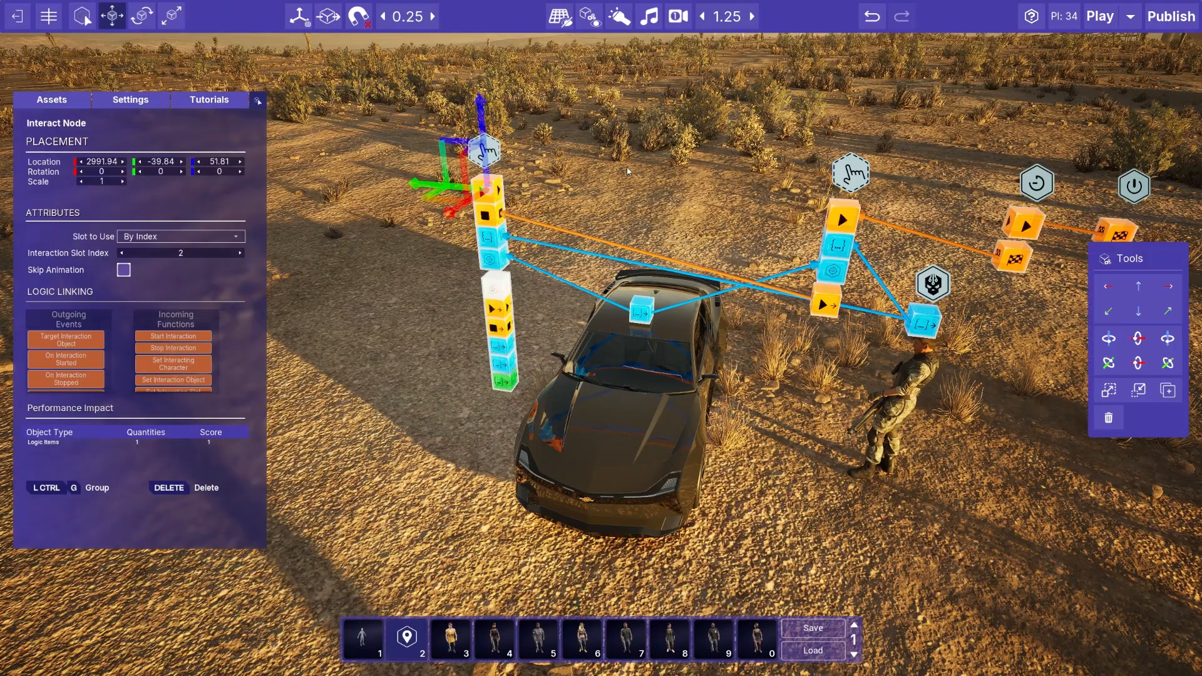
alt+click(538, 225)
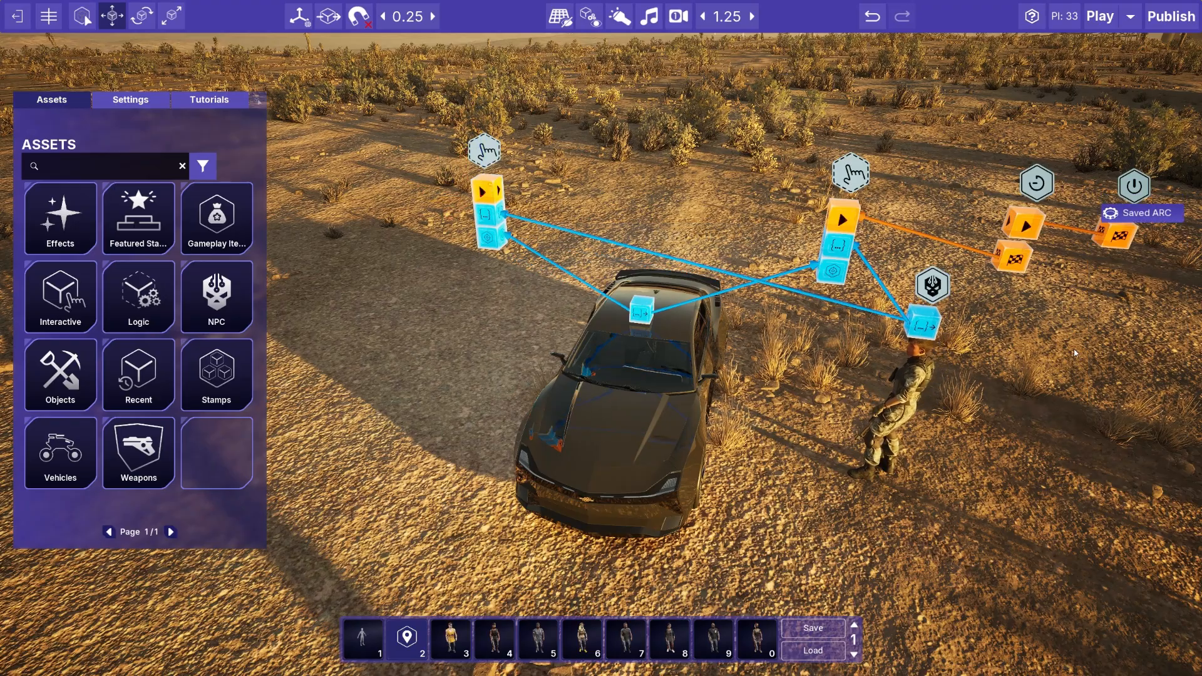
Duplicate the Delay Node and move the copy along Y to beside the duplicate Interact Node, at -38.81.
click(1033, 183)
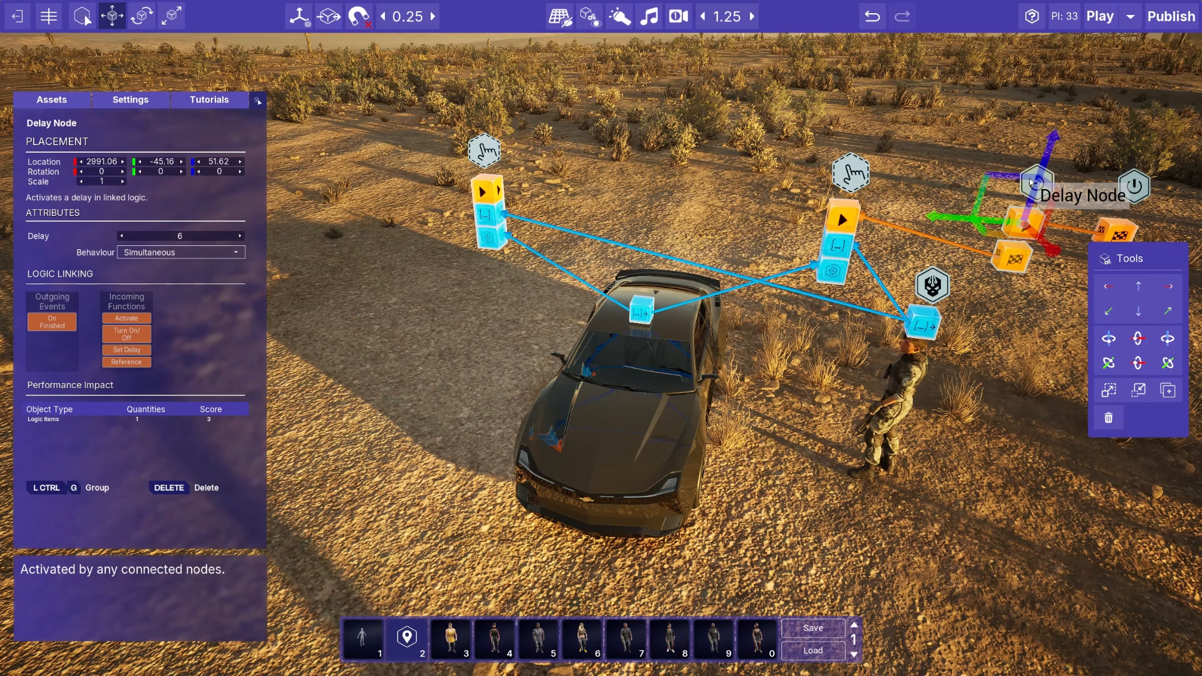
key(ctrl+d)
drag(960, 221, 545, 223)
key(a)
key(d)
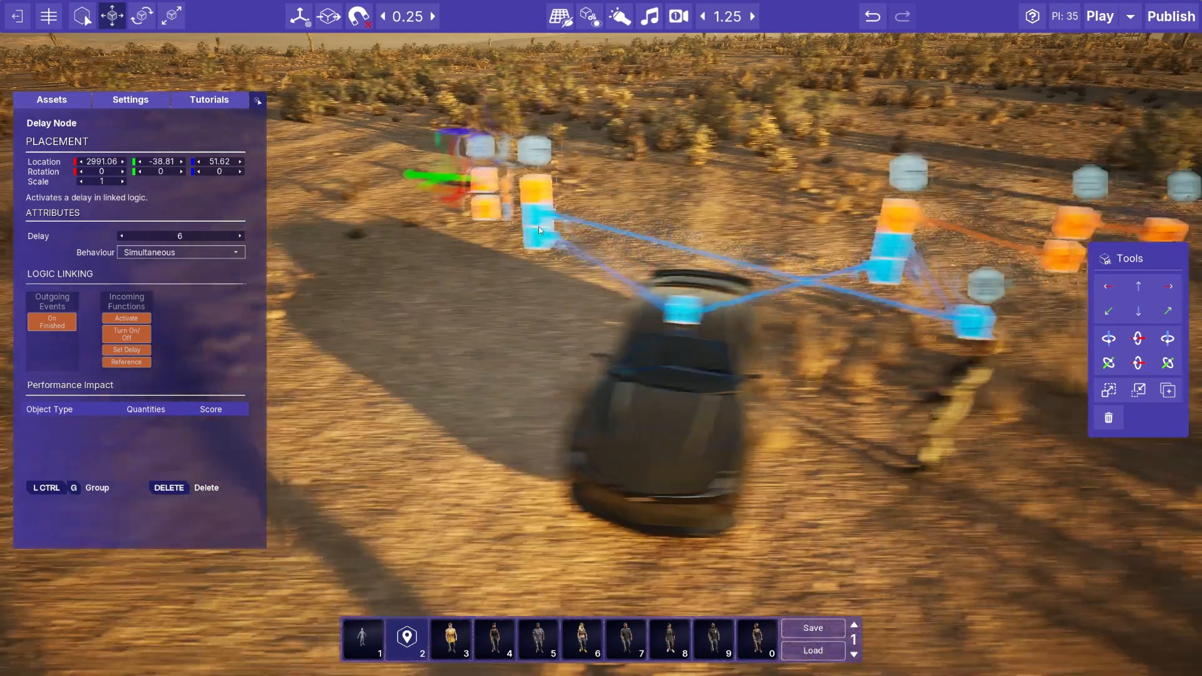
Link the duplicate Delay Node's On Finished event to the duplicate Interact Node's Stop Interaction function and set the delay to 3.
click(496, 222)
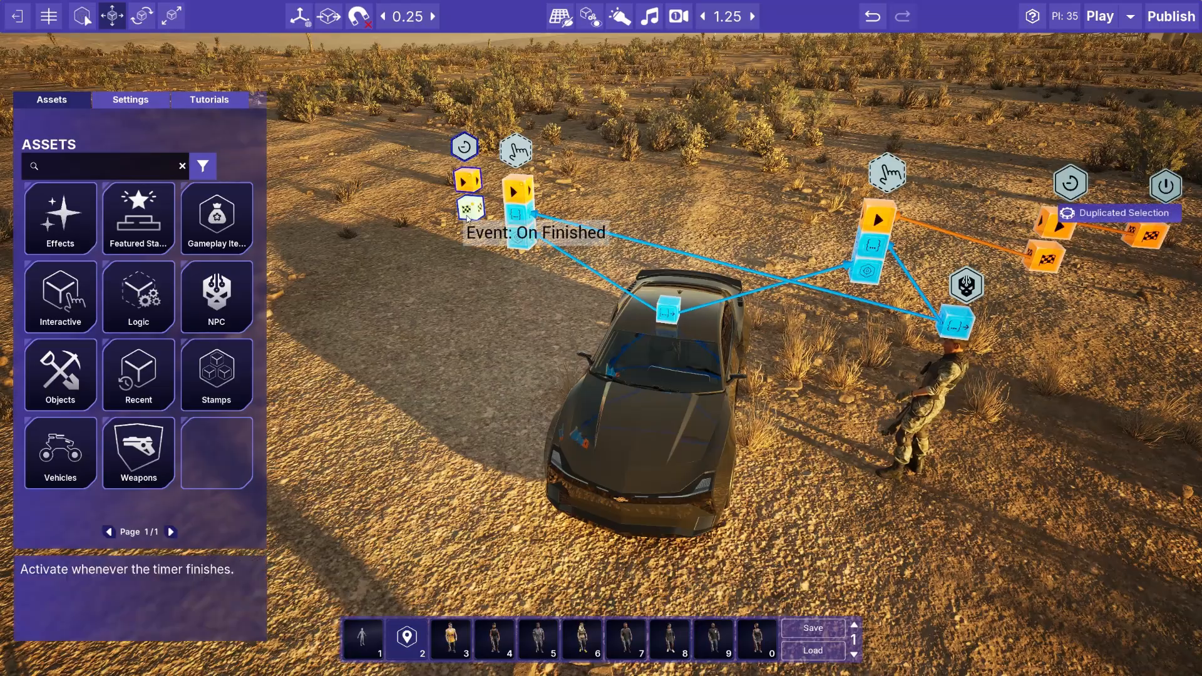
drag(468, 218, 518, 219)
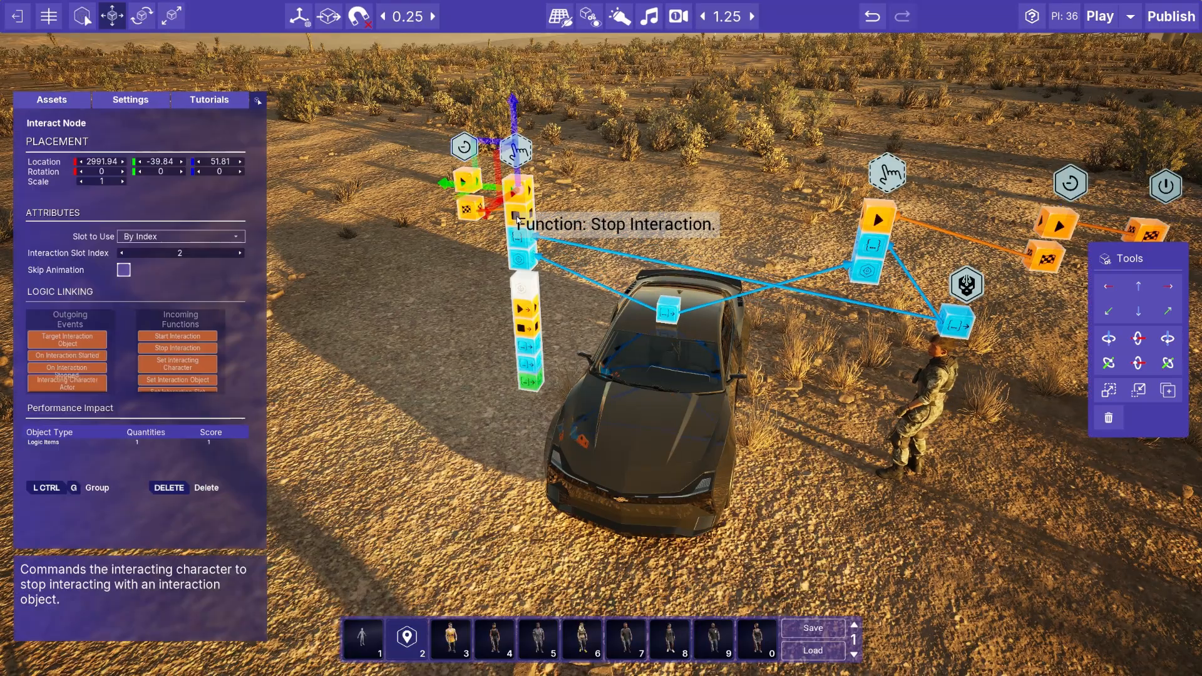
click(504, 168)
click(464, 148)
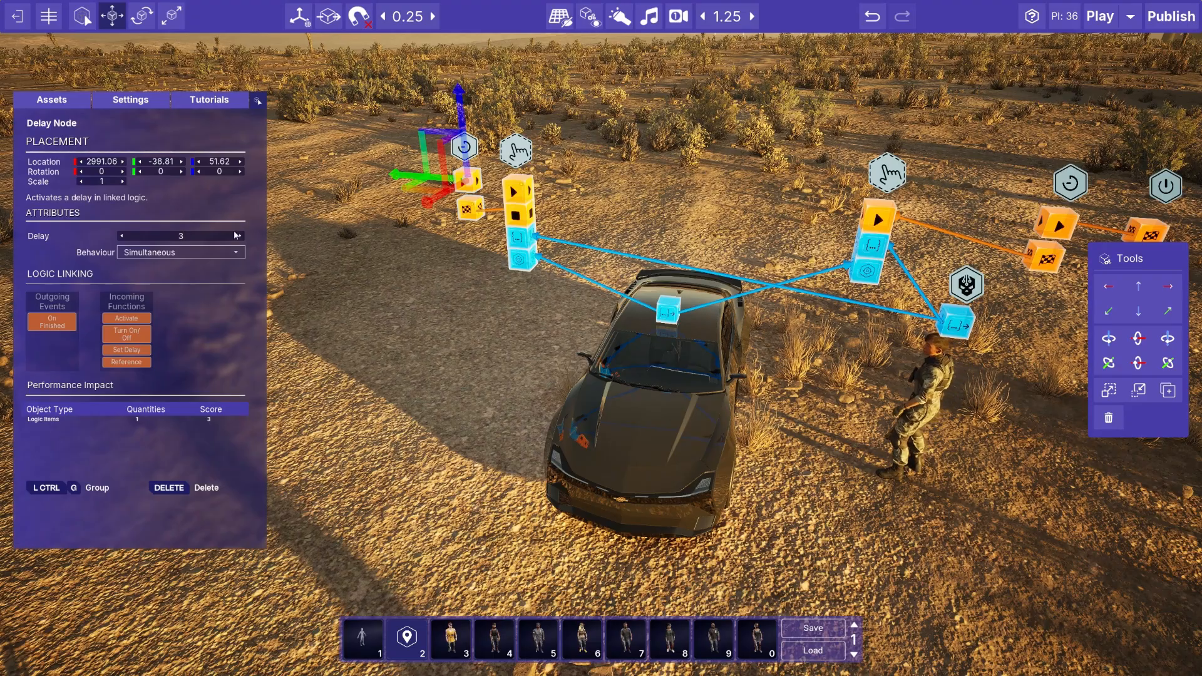
click(425, 310)
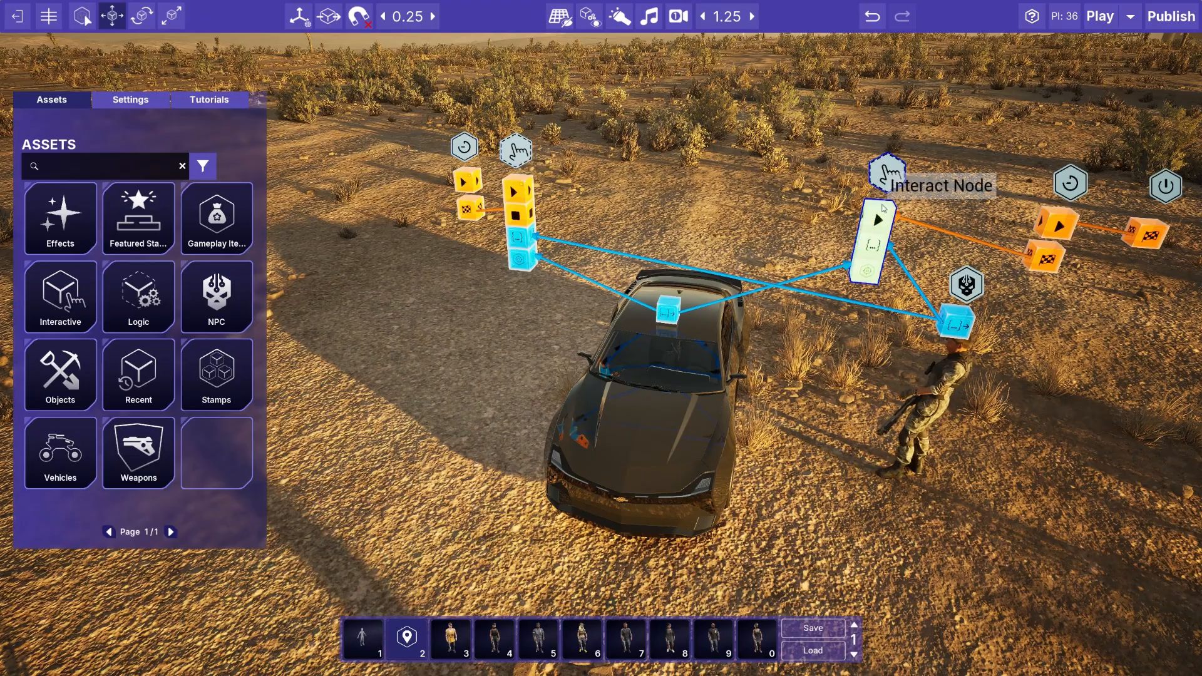
Link the original Interact Node's On Interaction Started event to the duplicate Delay Node's Activate function.
mouse_move(873, 275)
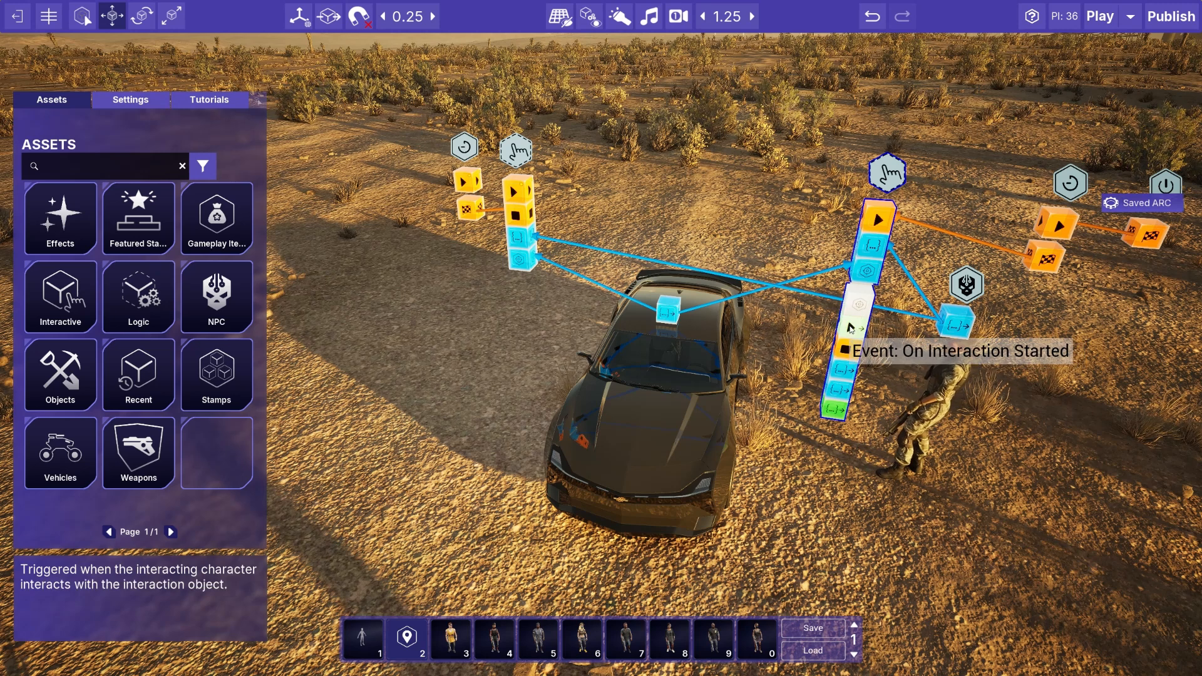
drag(855, 330, 467, 185)
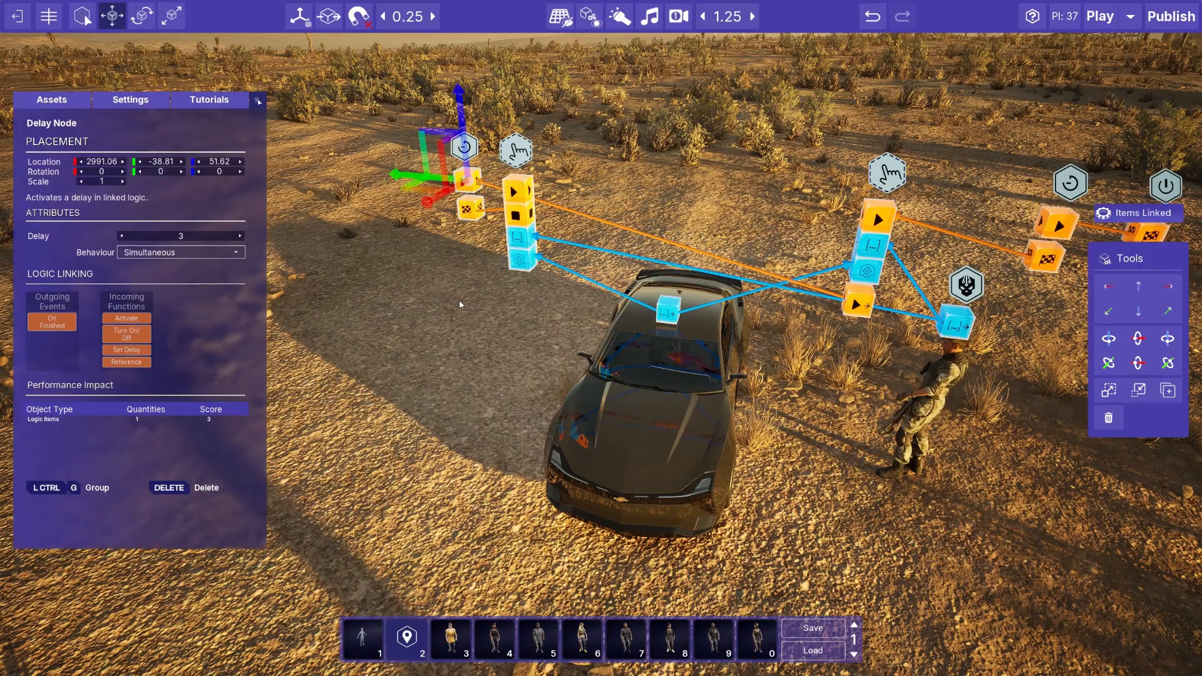
click(460, 305)
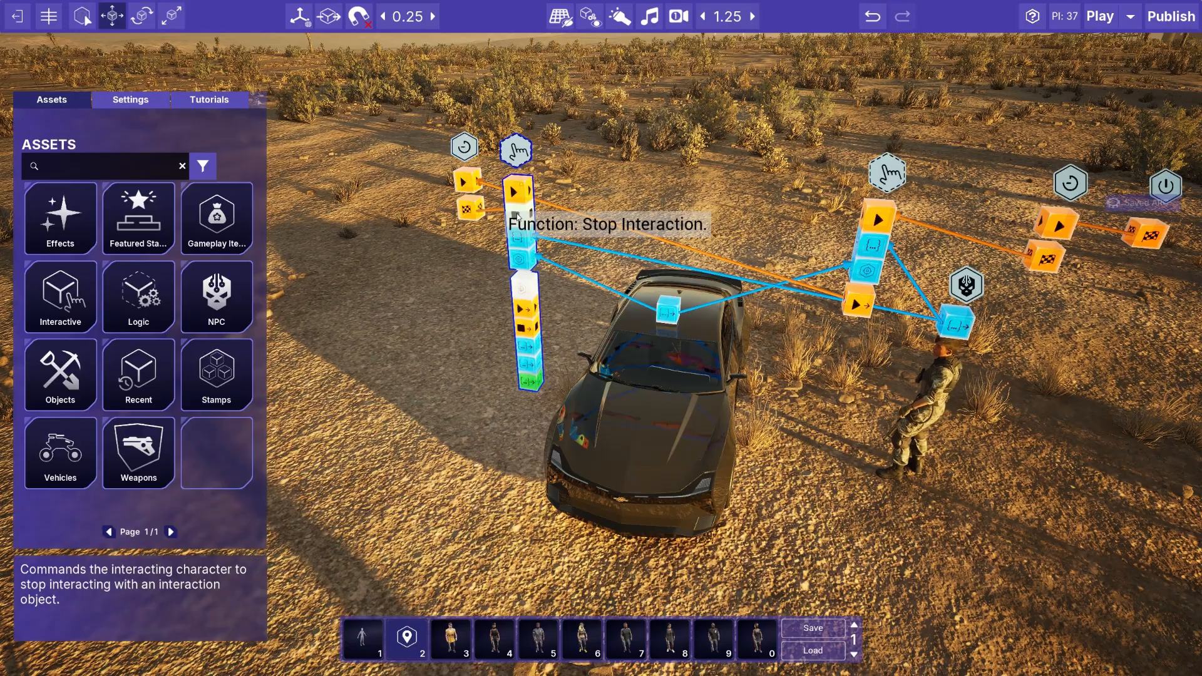
Playtest the level to check that the NPC enters the car and gets out after the delay.
key(d)
right_drag(452, 306, 580, 333)
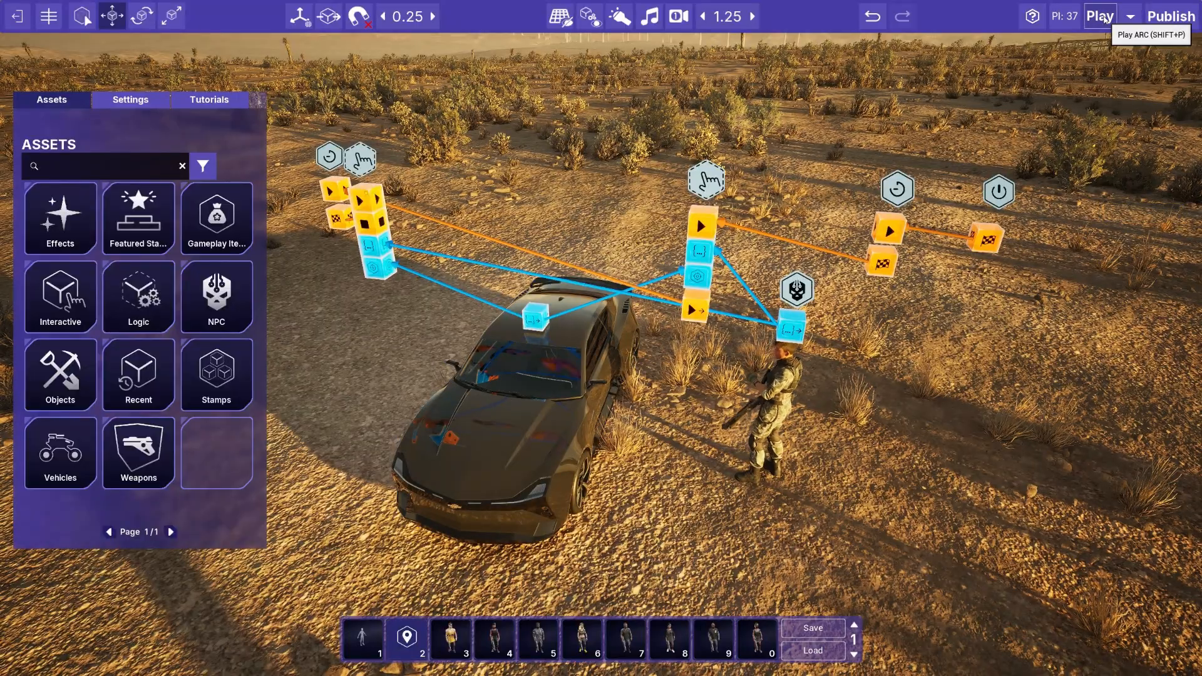
click(1101, 17)
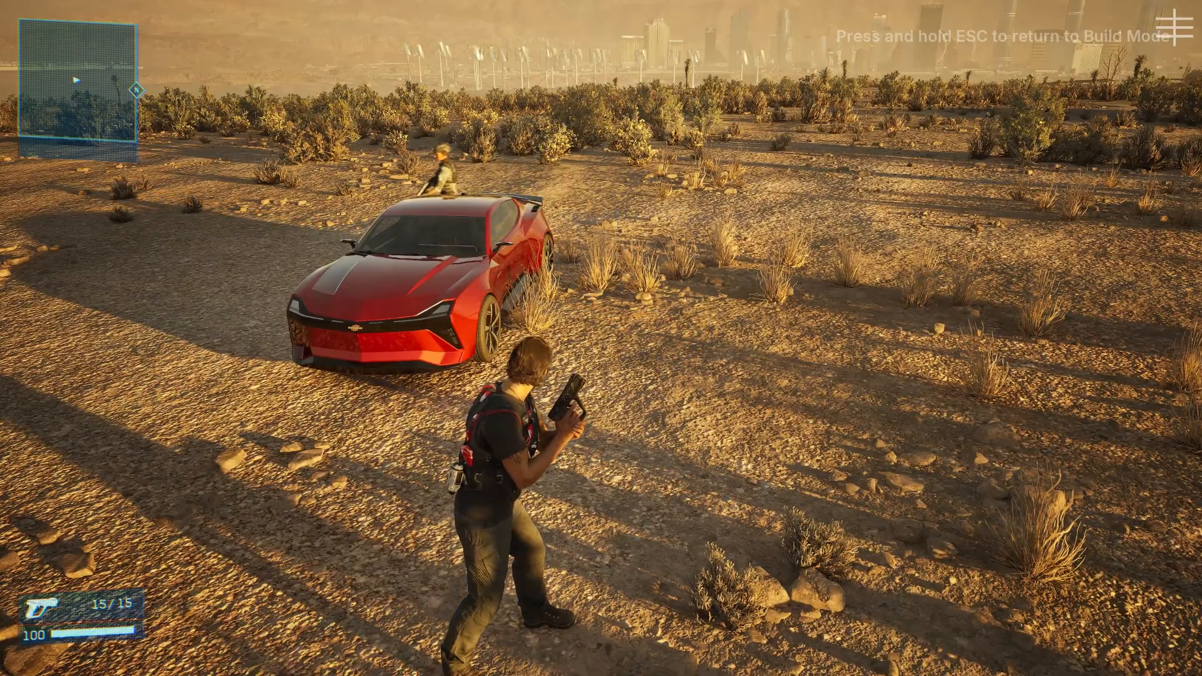
Walk the player character toward the parked red car during the playtest to watch the NPC's exit.
key(w)
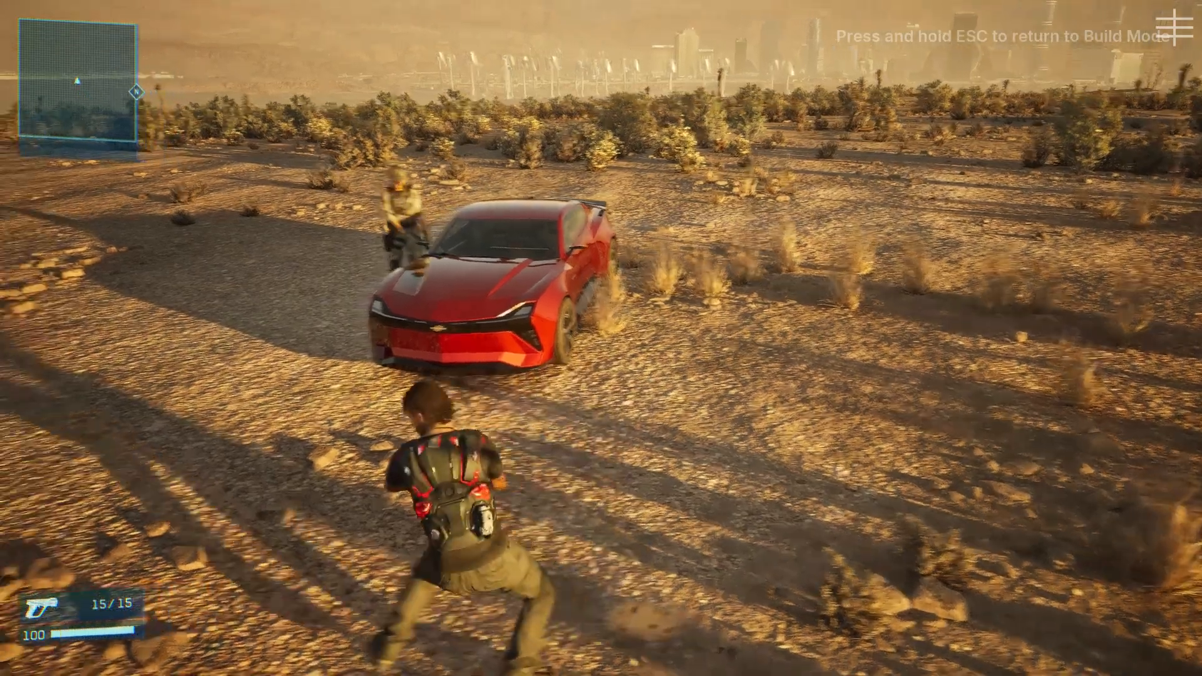
key(w)
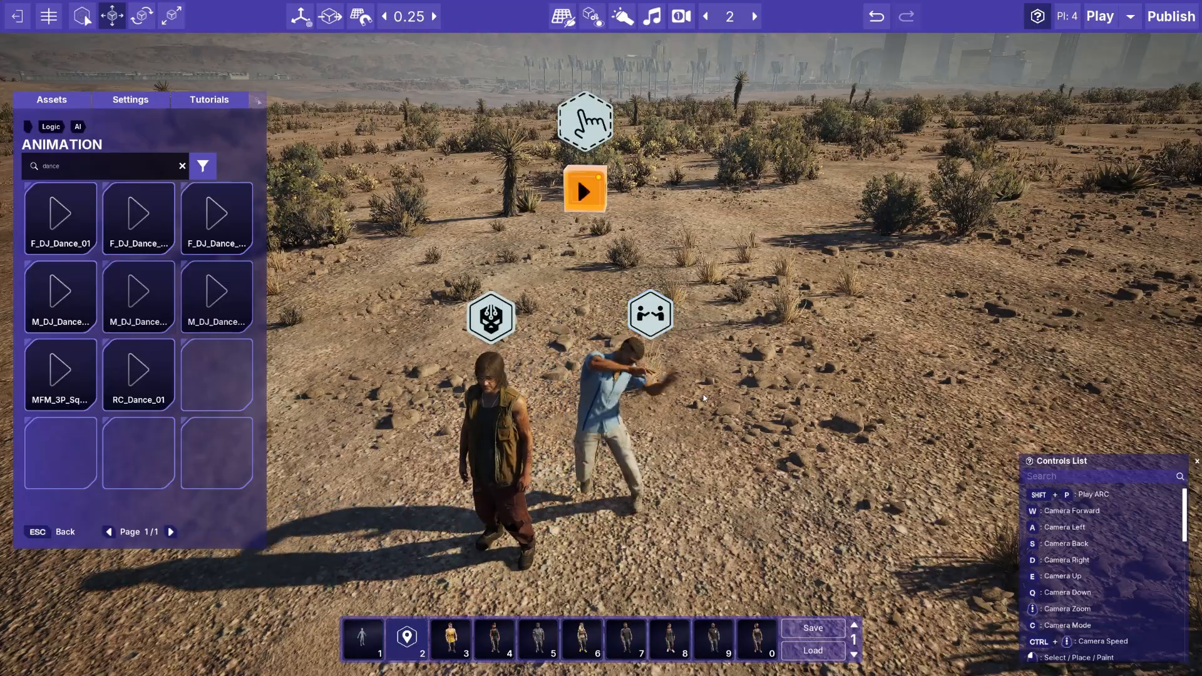
Link the Interact Node's Target Interaction Object event to the dancing M_DJ_Dance_02 animation object.
click(599, 109)
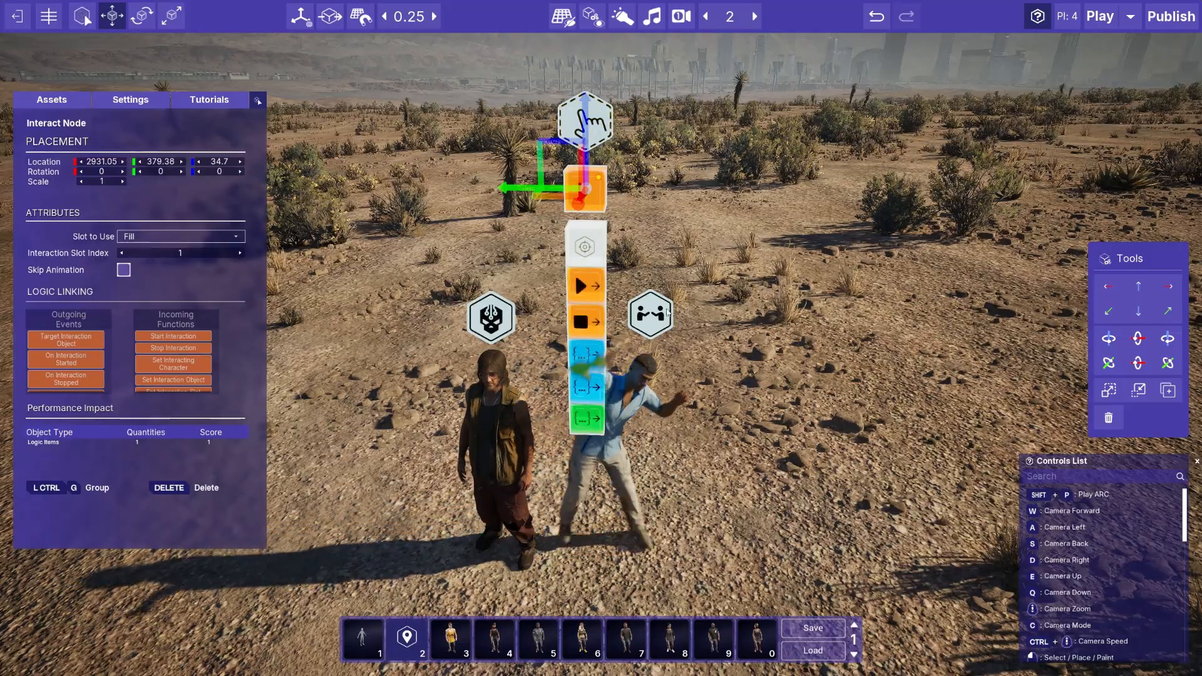
click(667, 289)
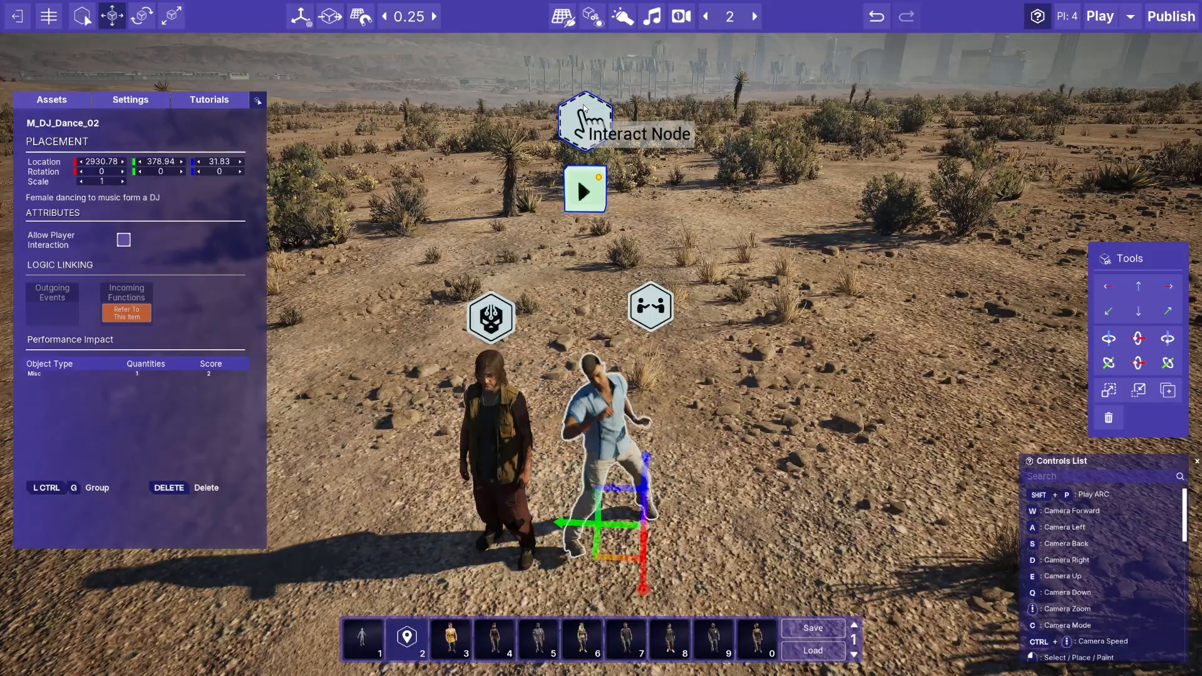
click(585, 109)
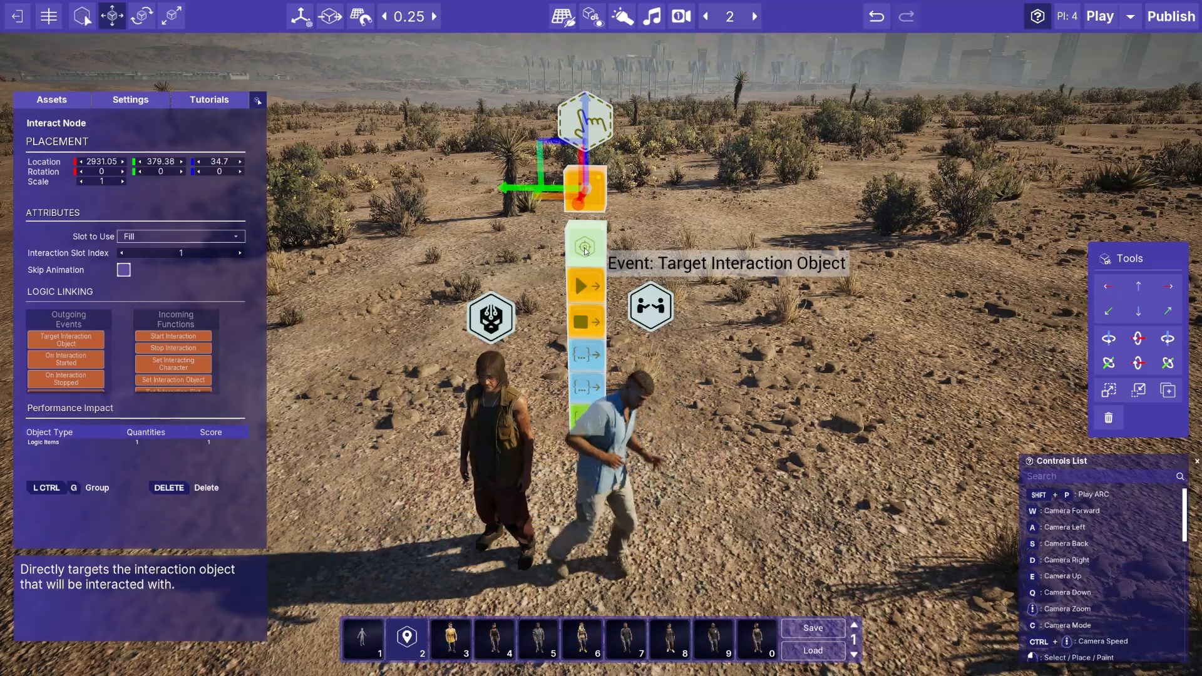
drag(585, 250, 656, 419)
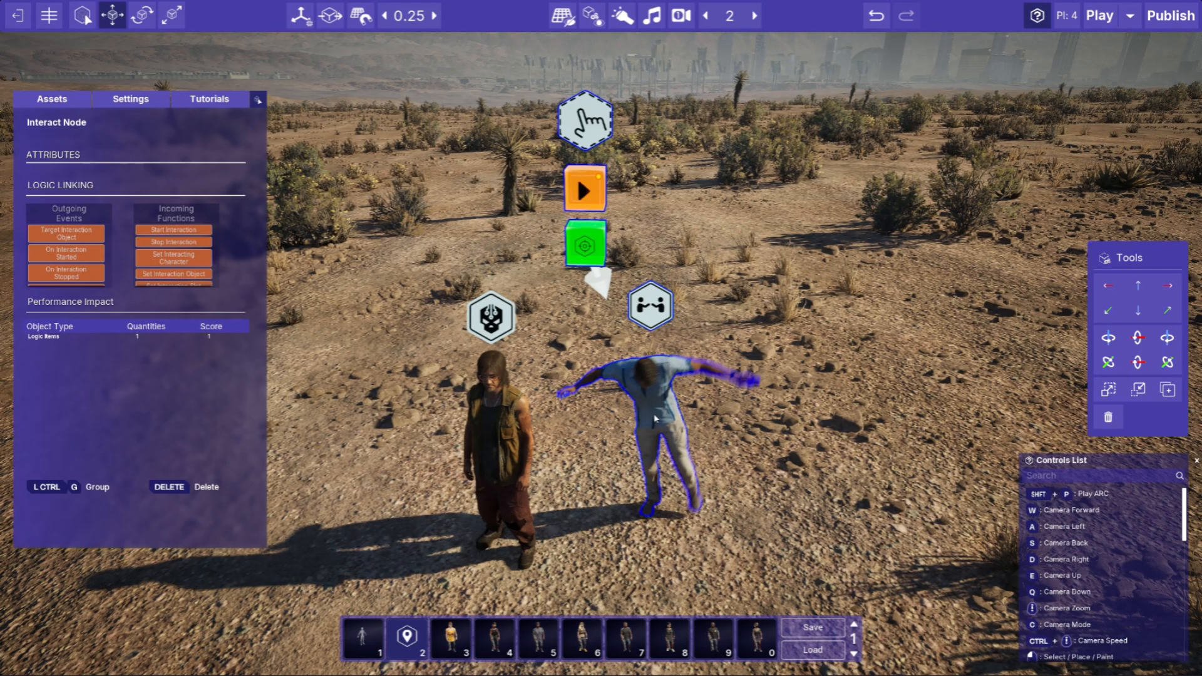
drag(656, 419, 656, 419)
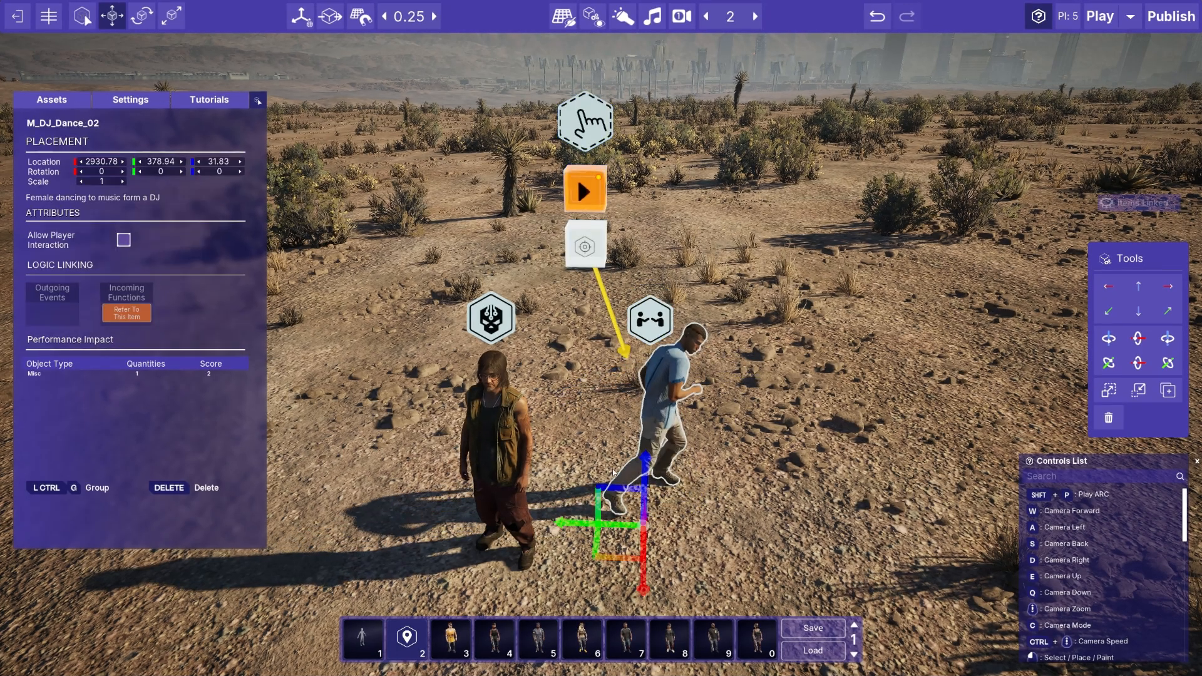
Link the Civilian Male 133 NPC's Spawned AI output to the Interact Node's Set Interacting Character function.
click(488, 320)
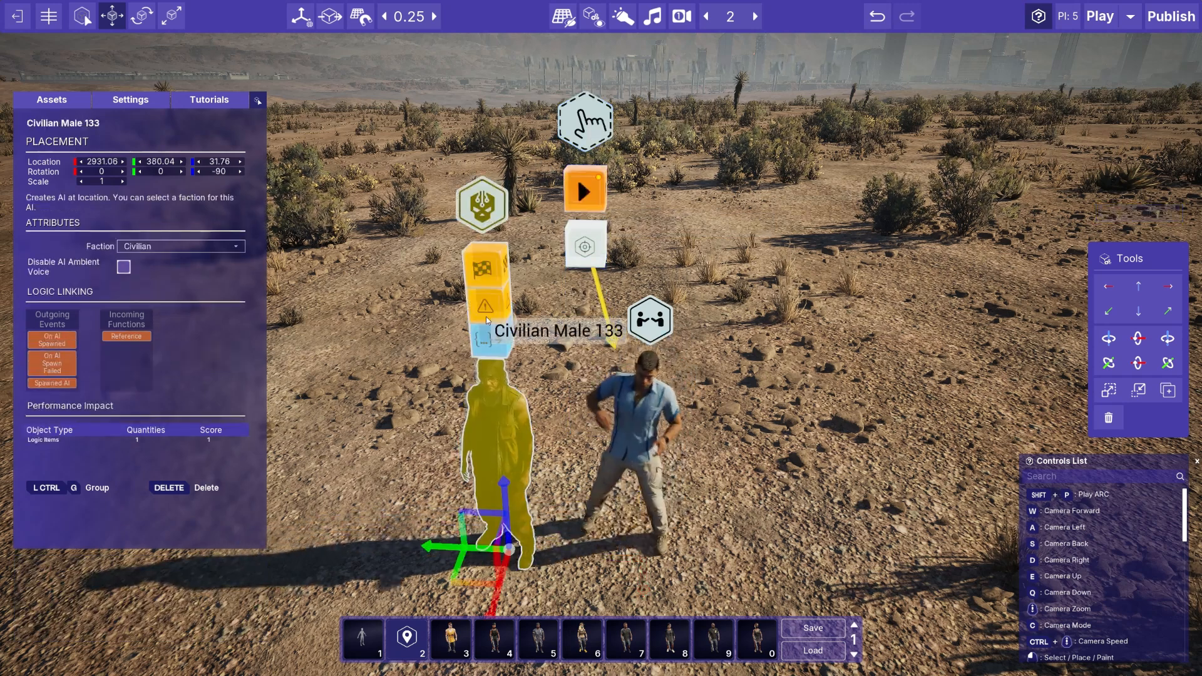
drag(486, 346, 587, 233)
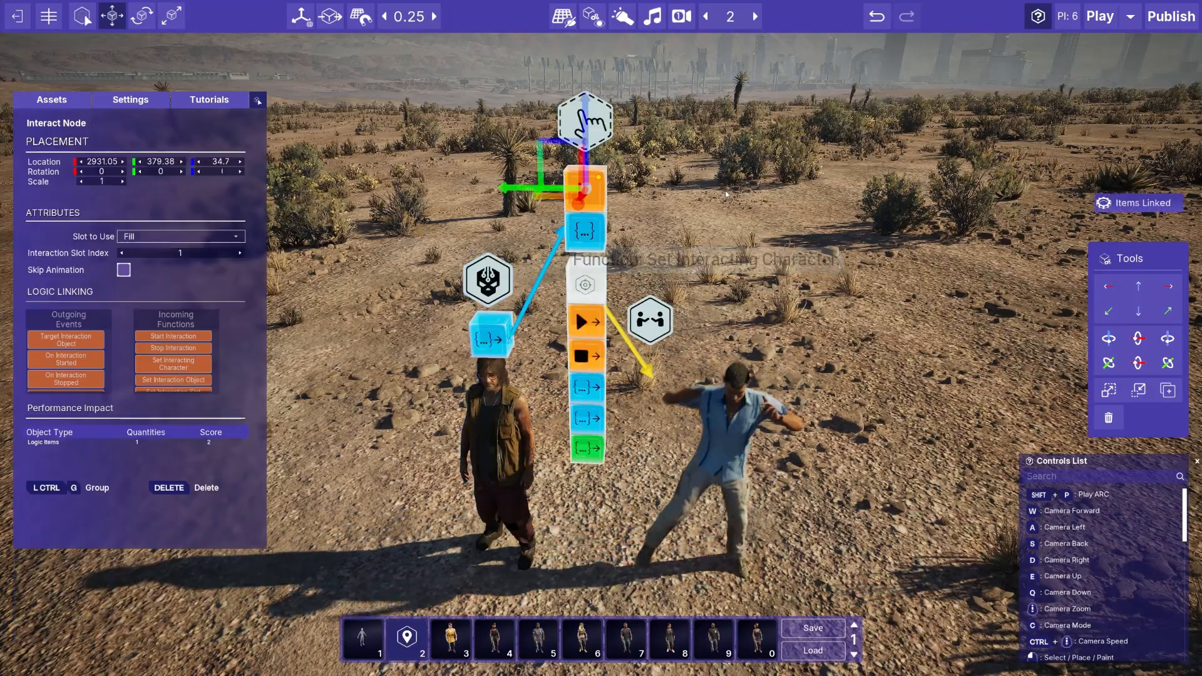
click(664, 198)
click(578, 190)
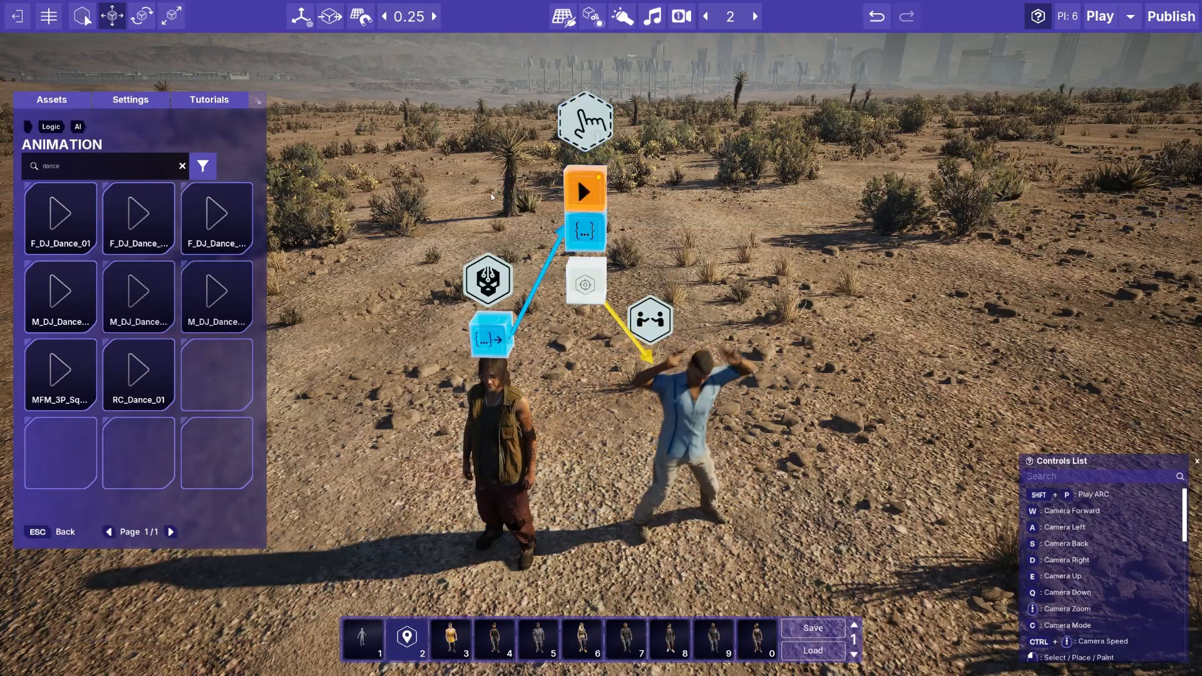
Link the Civilian Male 133 NPC's On AI Spawned event to the Interact Node's Start Interaction function.
click(493, 276)
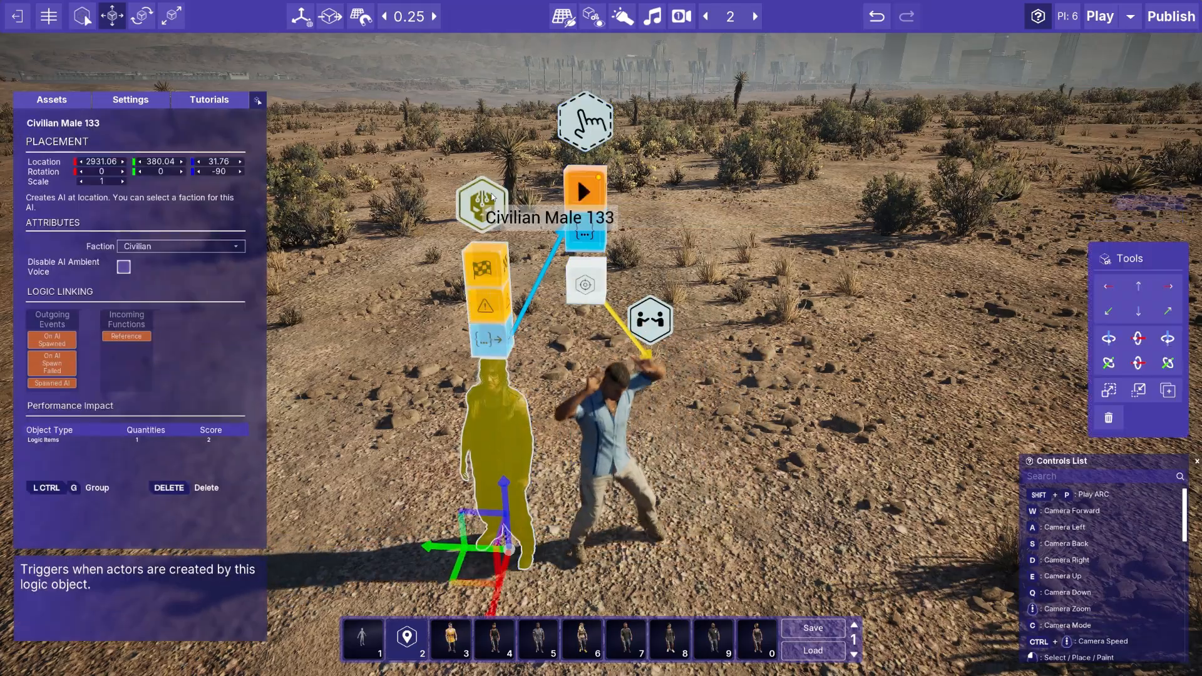
click(481, 273)
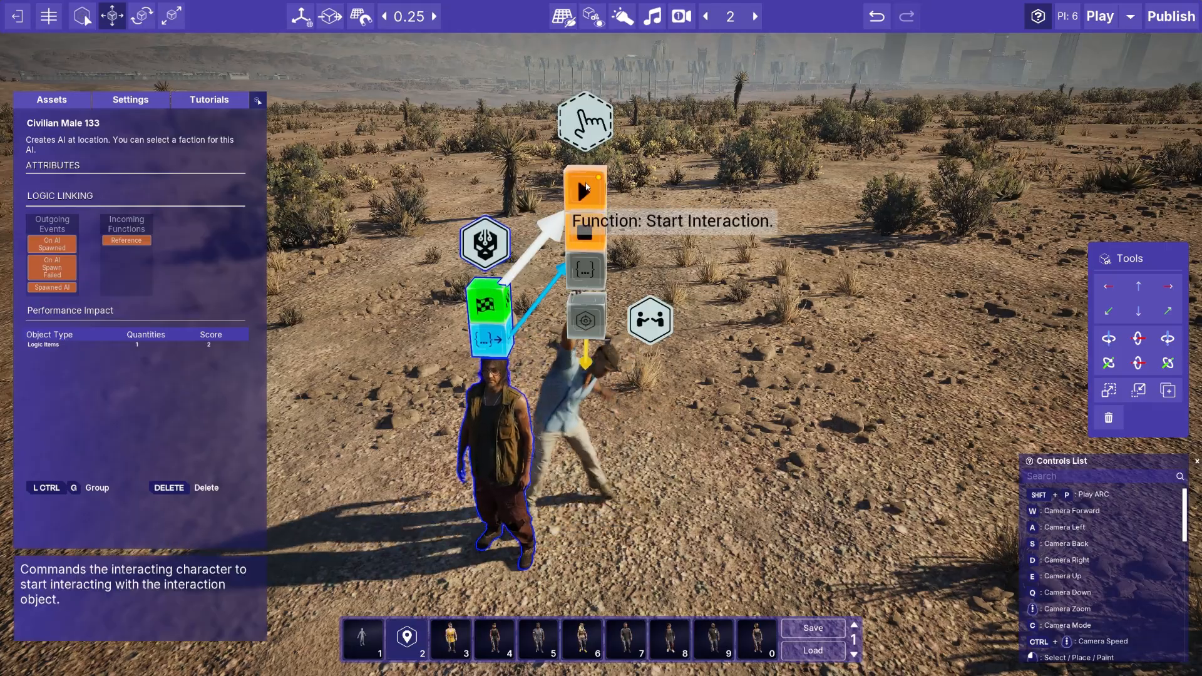
click(587, 186)
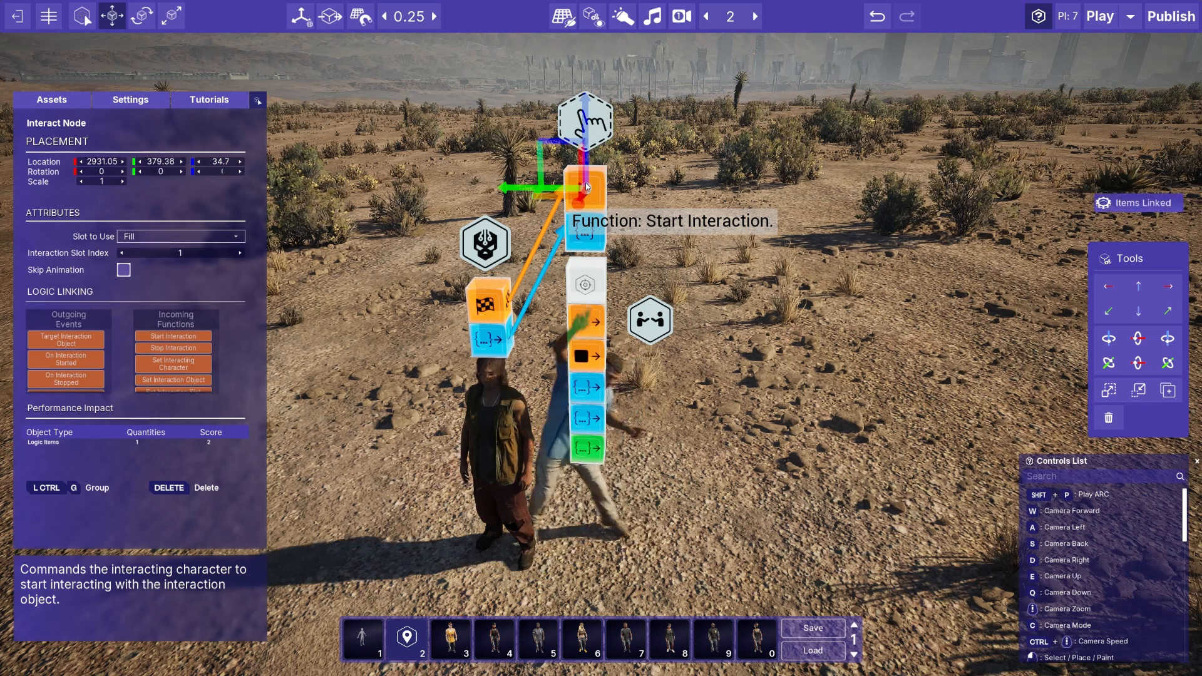
click(821, 238)
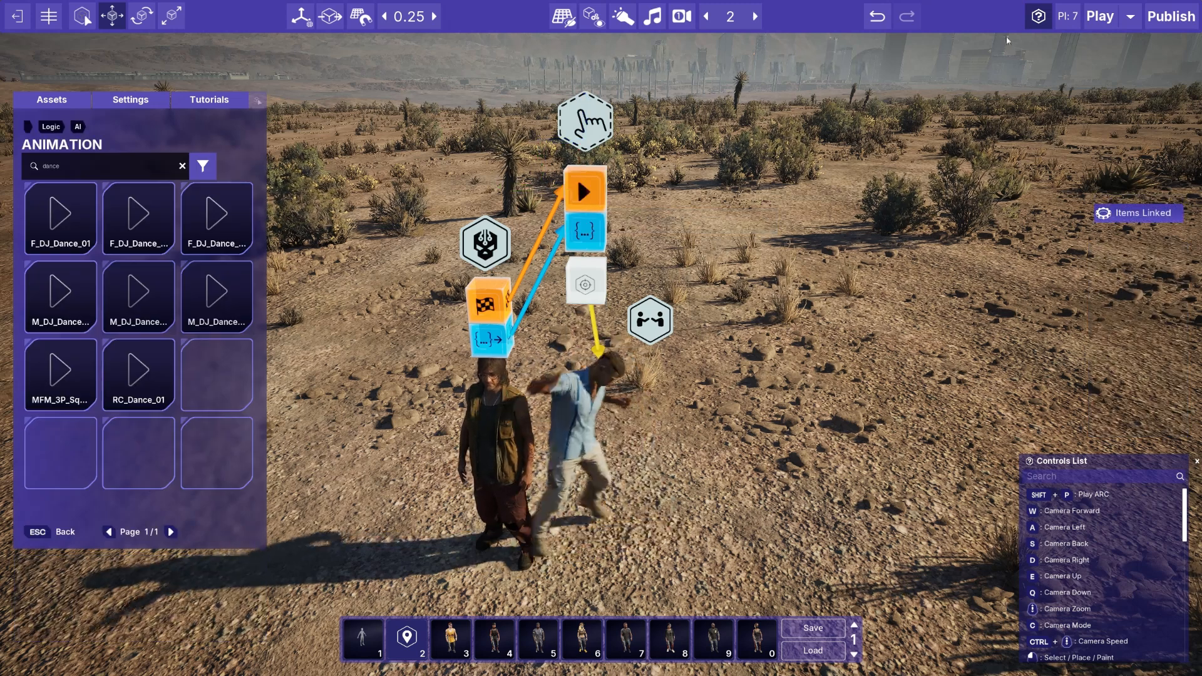
Playtest the level to check how the civilian NPC performs the dance animation, and return to Build Mode.
click(1102, 18)
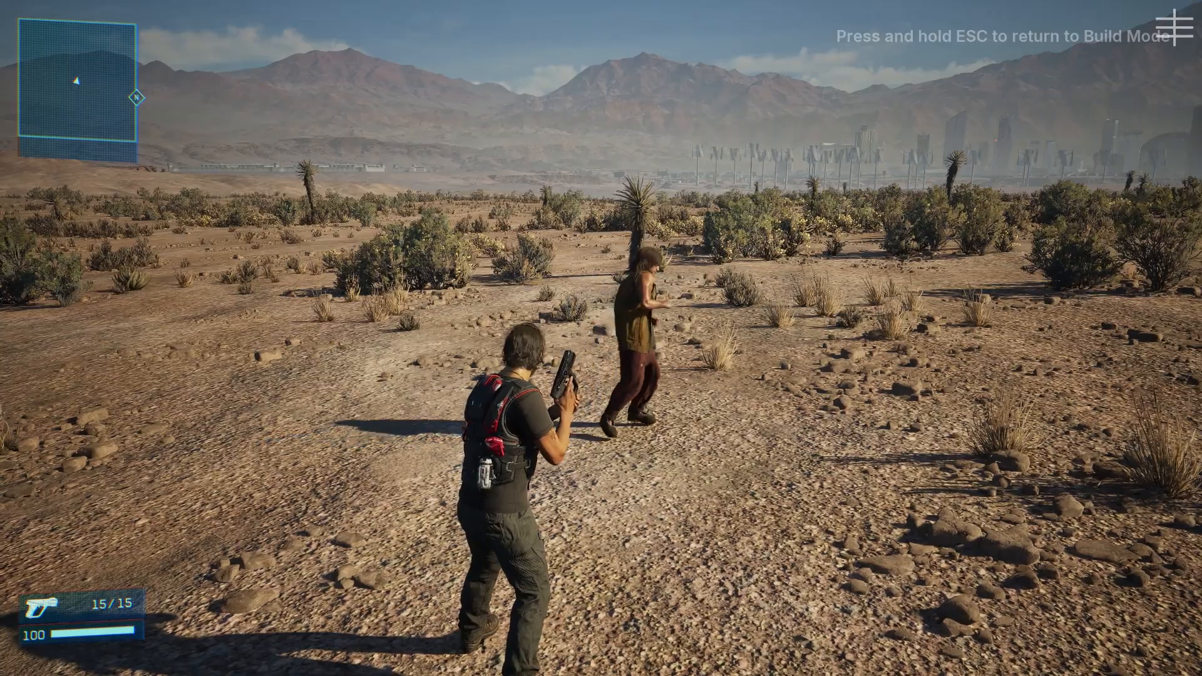
key(Escape)
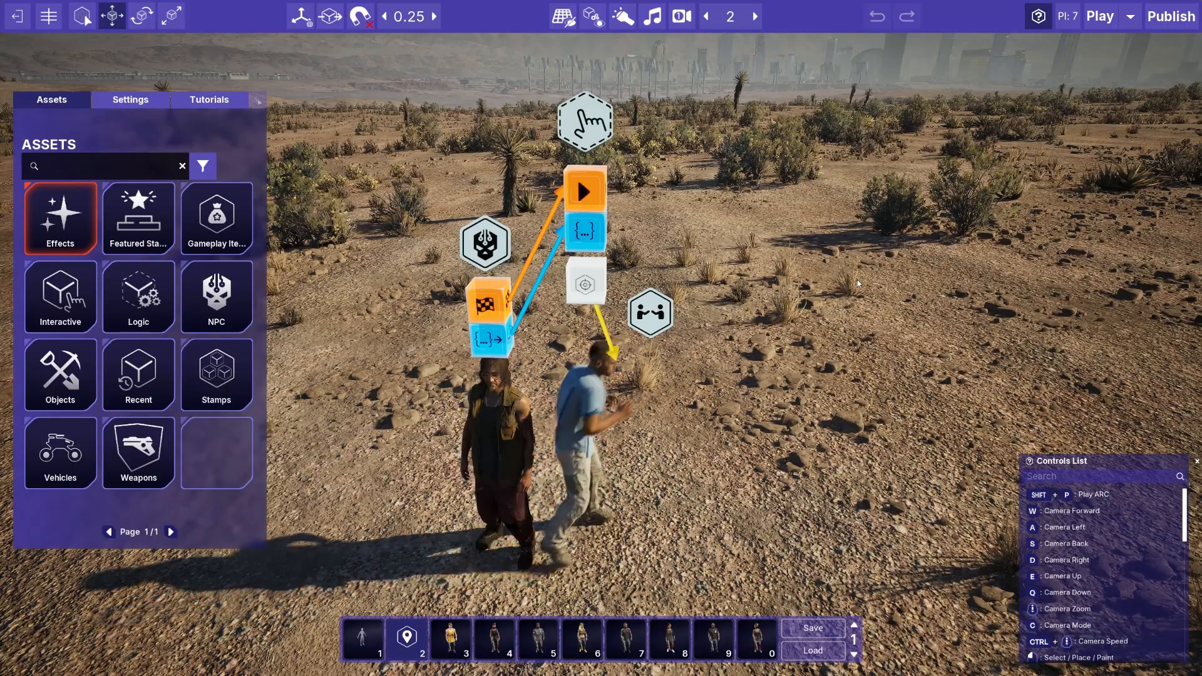
Enable Skip Animation on the Interact Node and start another playtest.
click(585, 121)
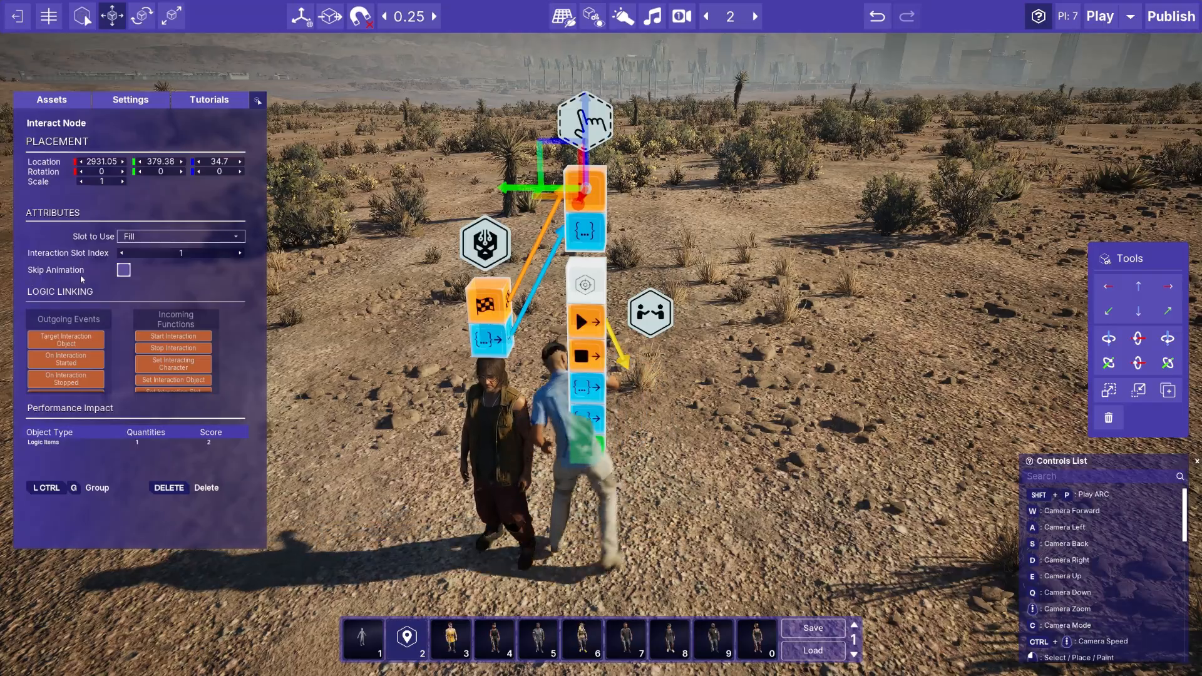
click(124, 271)
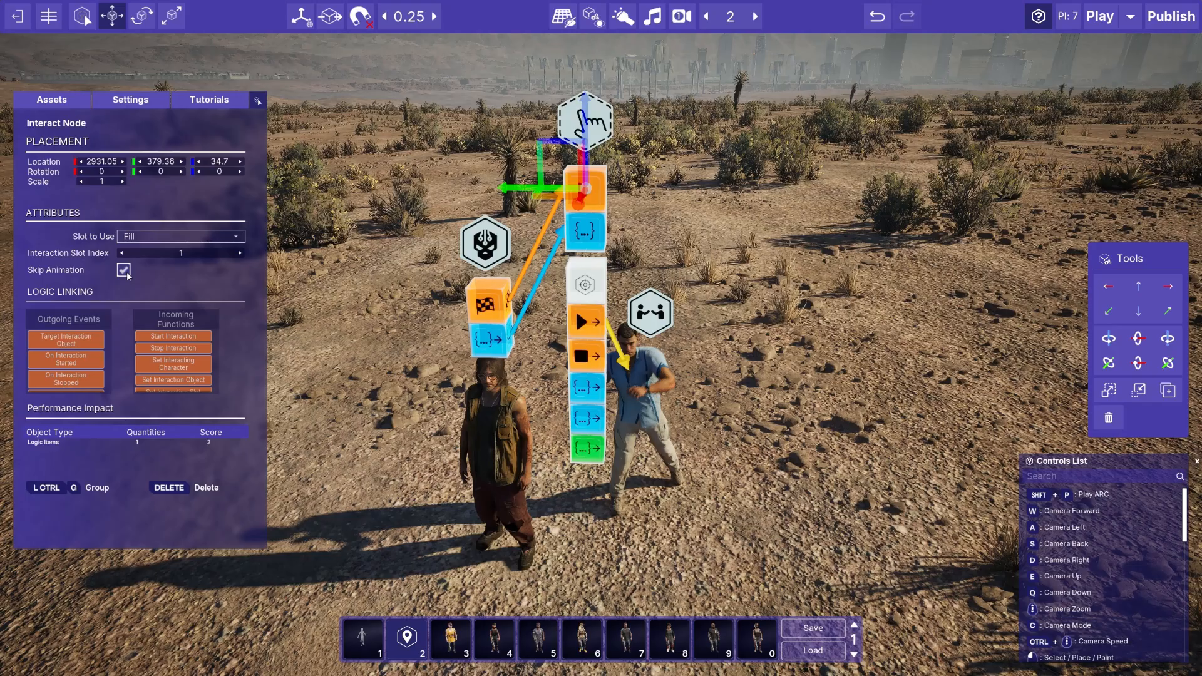
click(1100, 17)
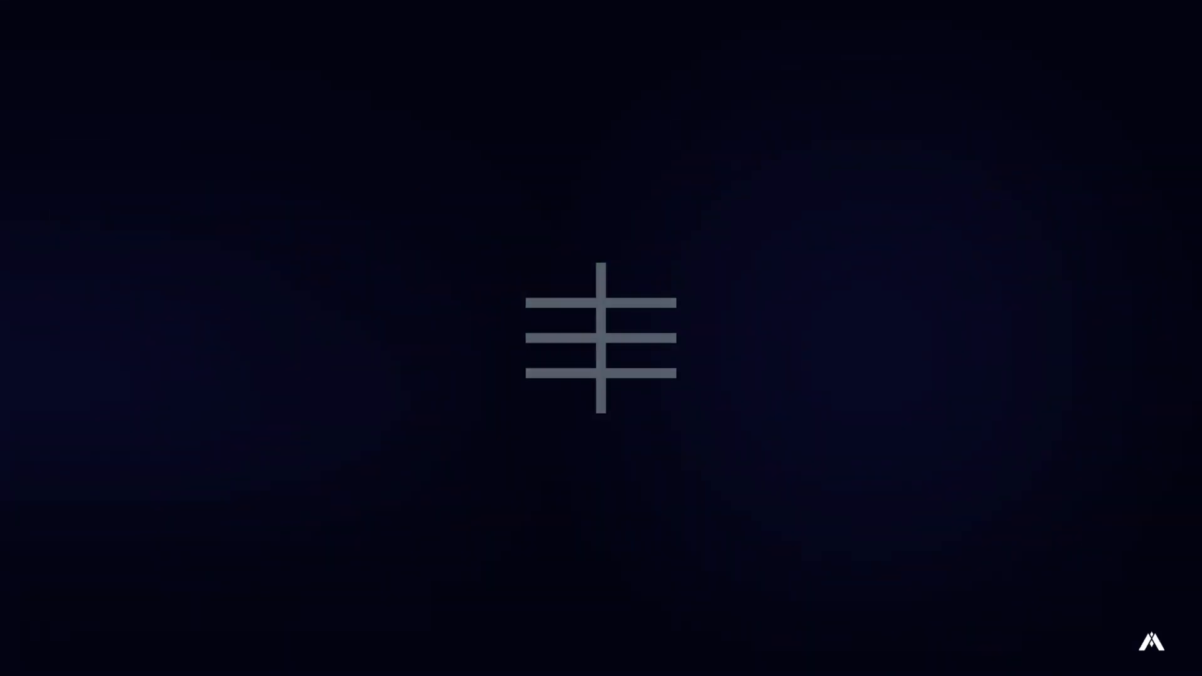